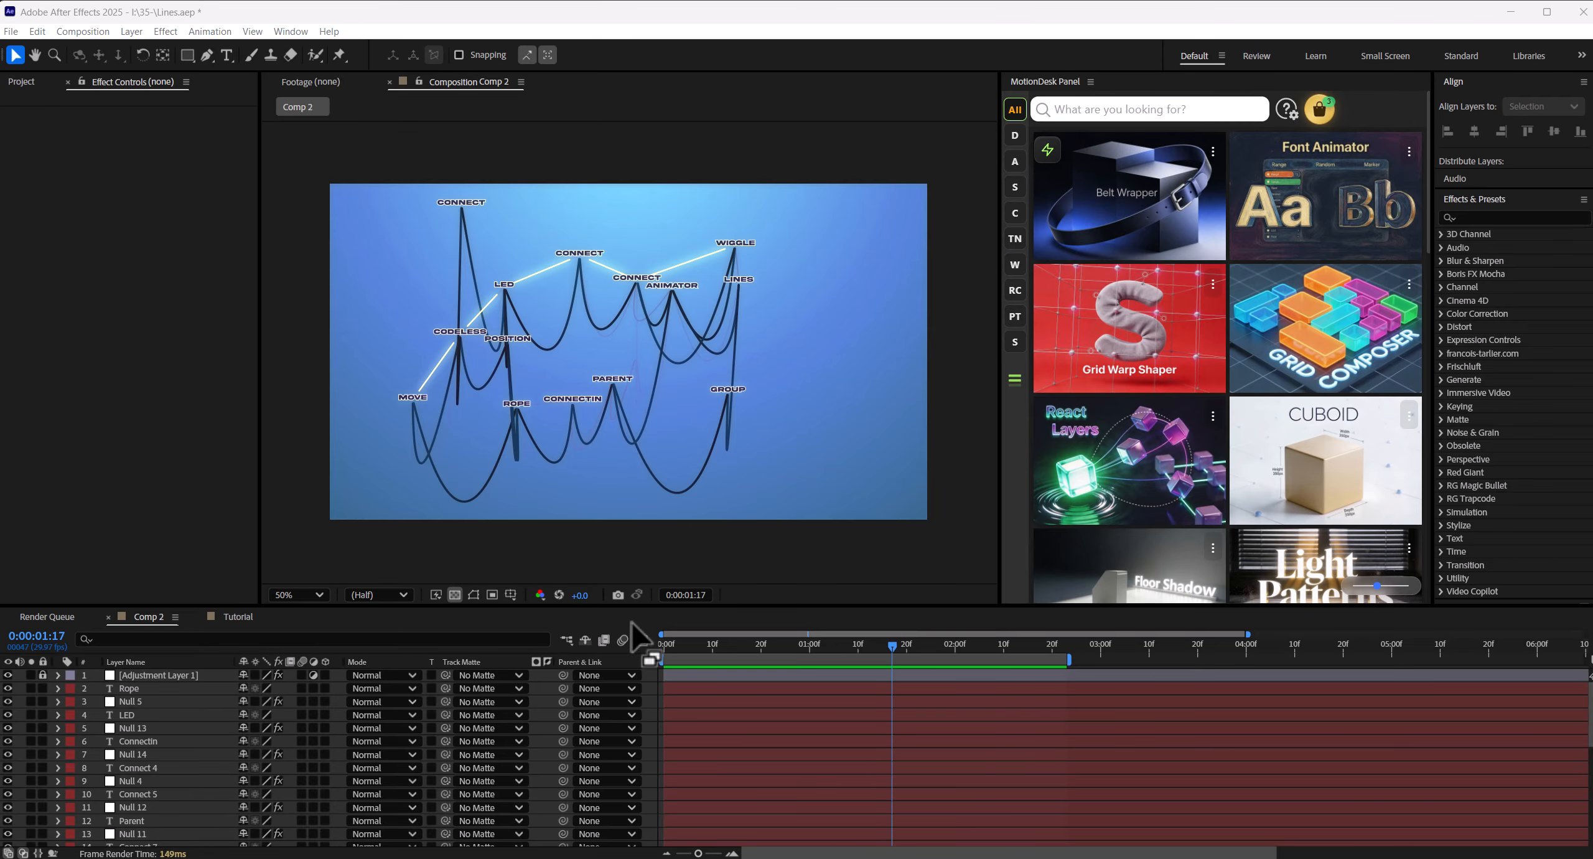
- Preview the connected-lines animation in Comp 2 from about 0:00:01:09
{"action": "left_click", "coordinate": [853, 647]}
{"action": "key", "text": "space"}
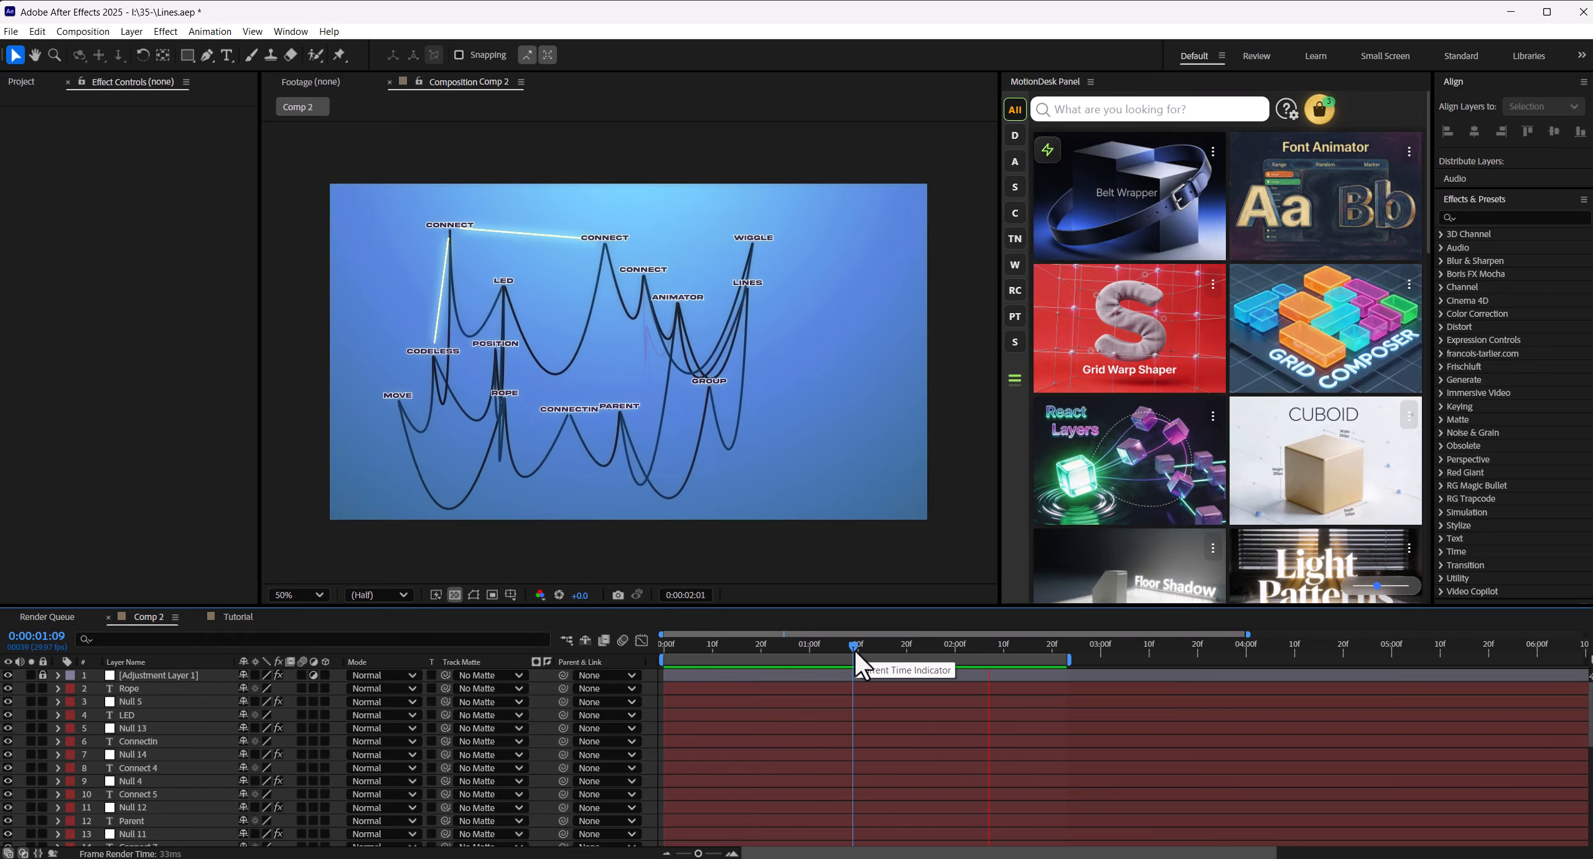
{"action": "key", "text": "space"}
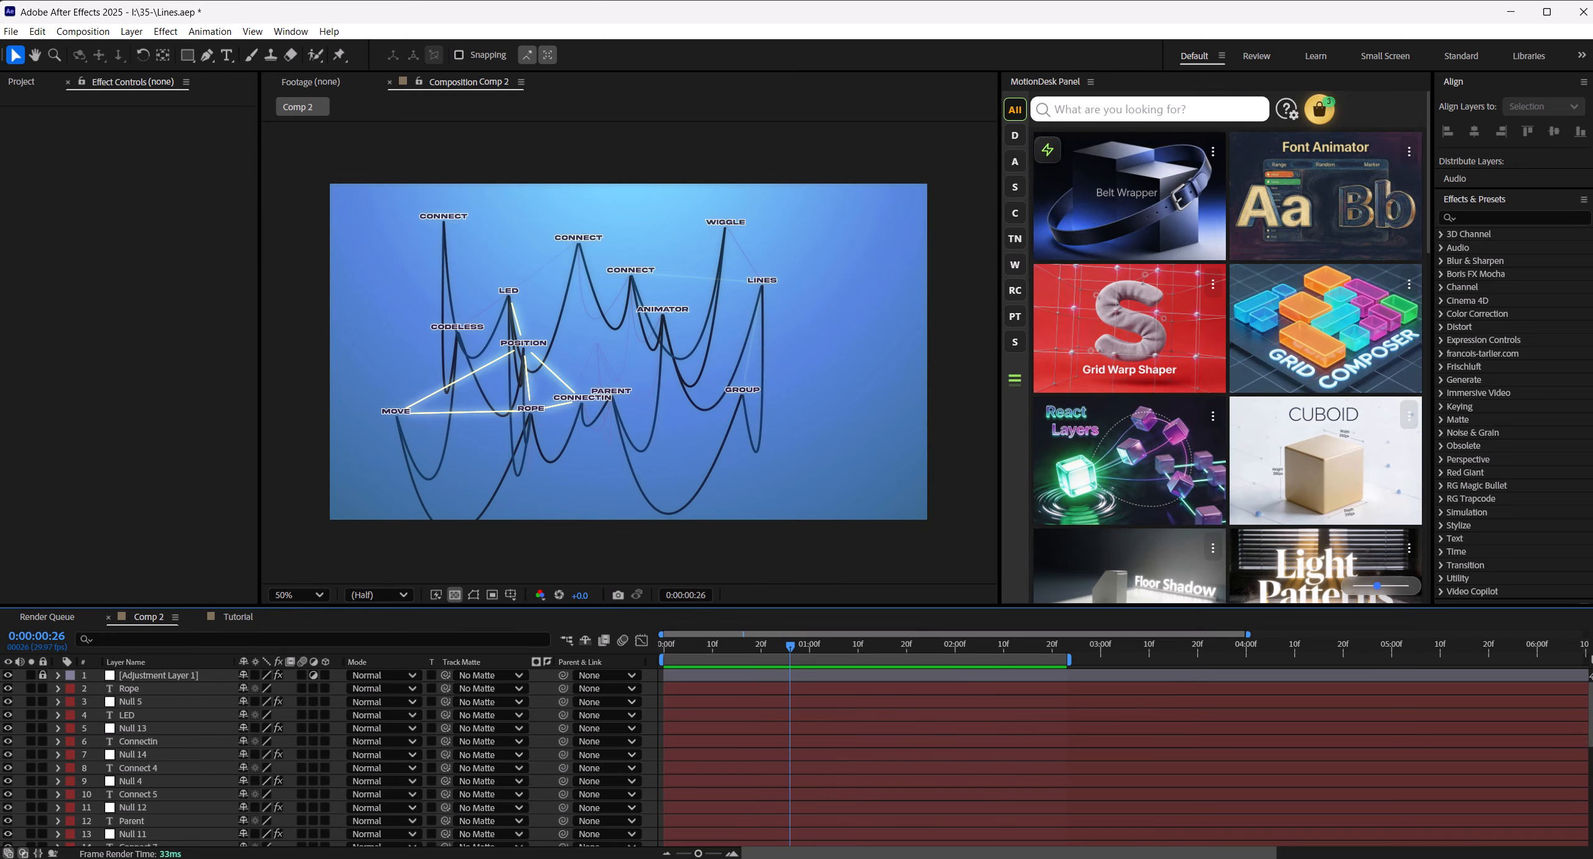
- Switch to the browser and look through the MotionDesk tools list, the Lines Connection page and the panel's download page
{"action": "left_click", "coordinate": [624, 857]}
{"action": "scroll", "coordinate": [622, 352], "scroll_direction": "down", "scroll_amount": 10}
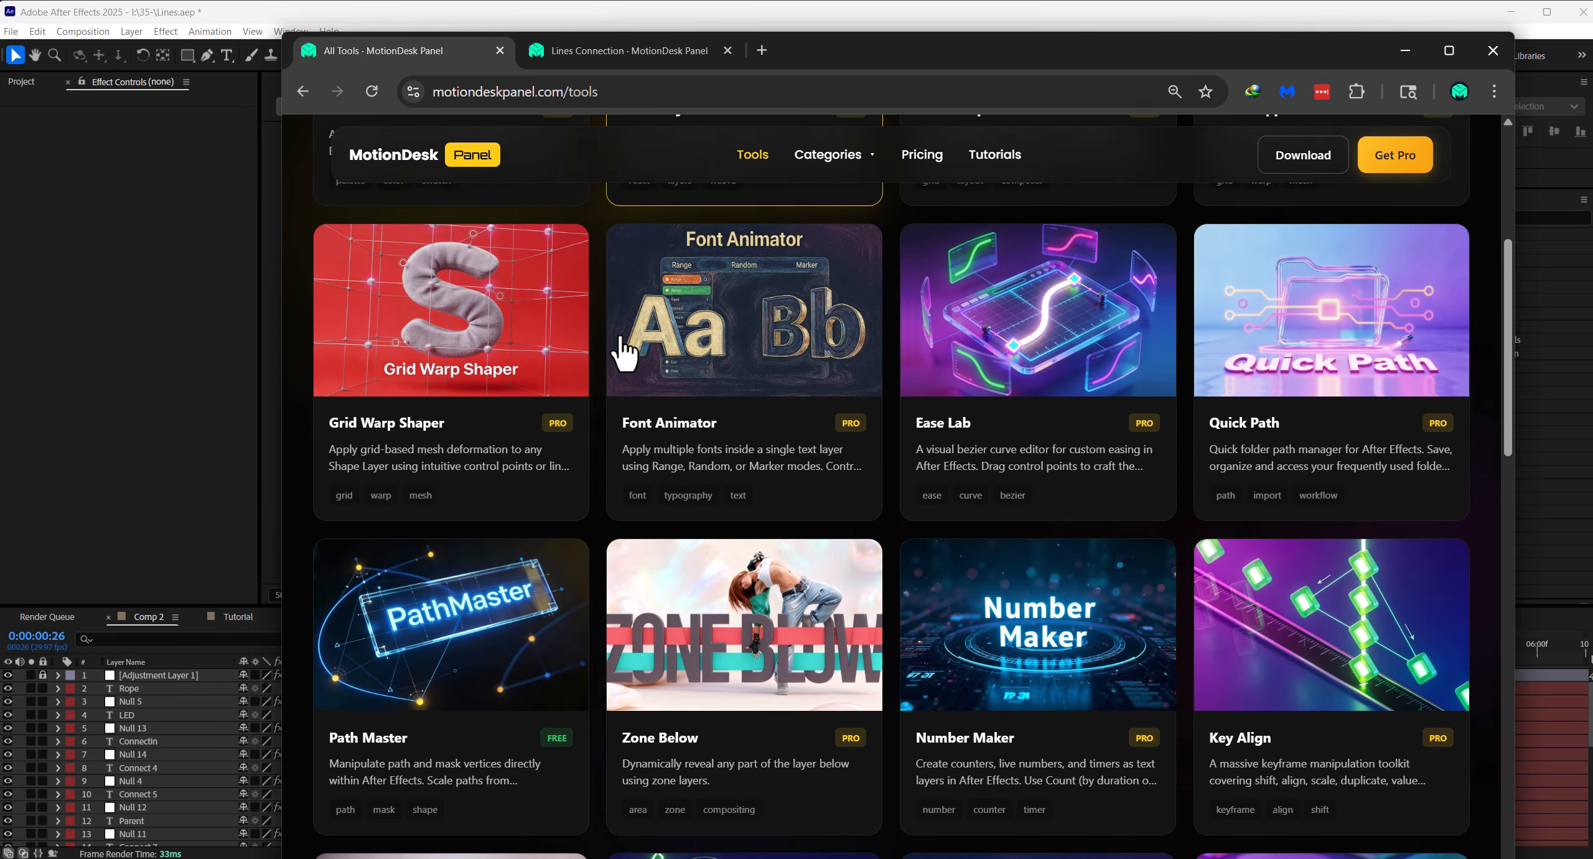
{"action": "left_click", "coordinate": [635, 50]}
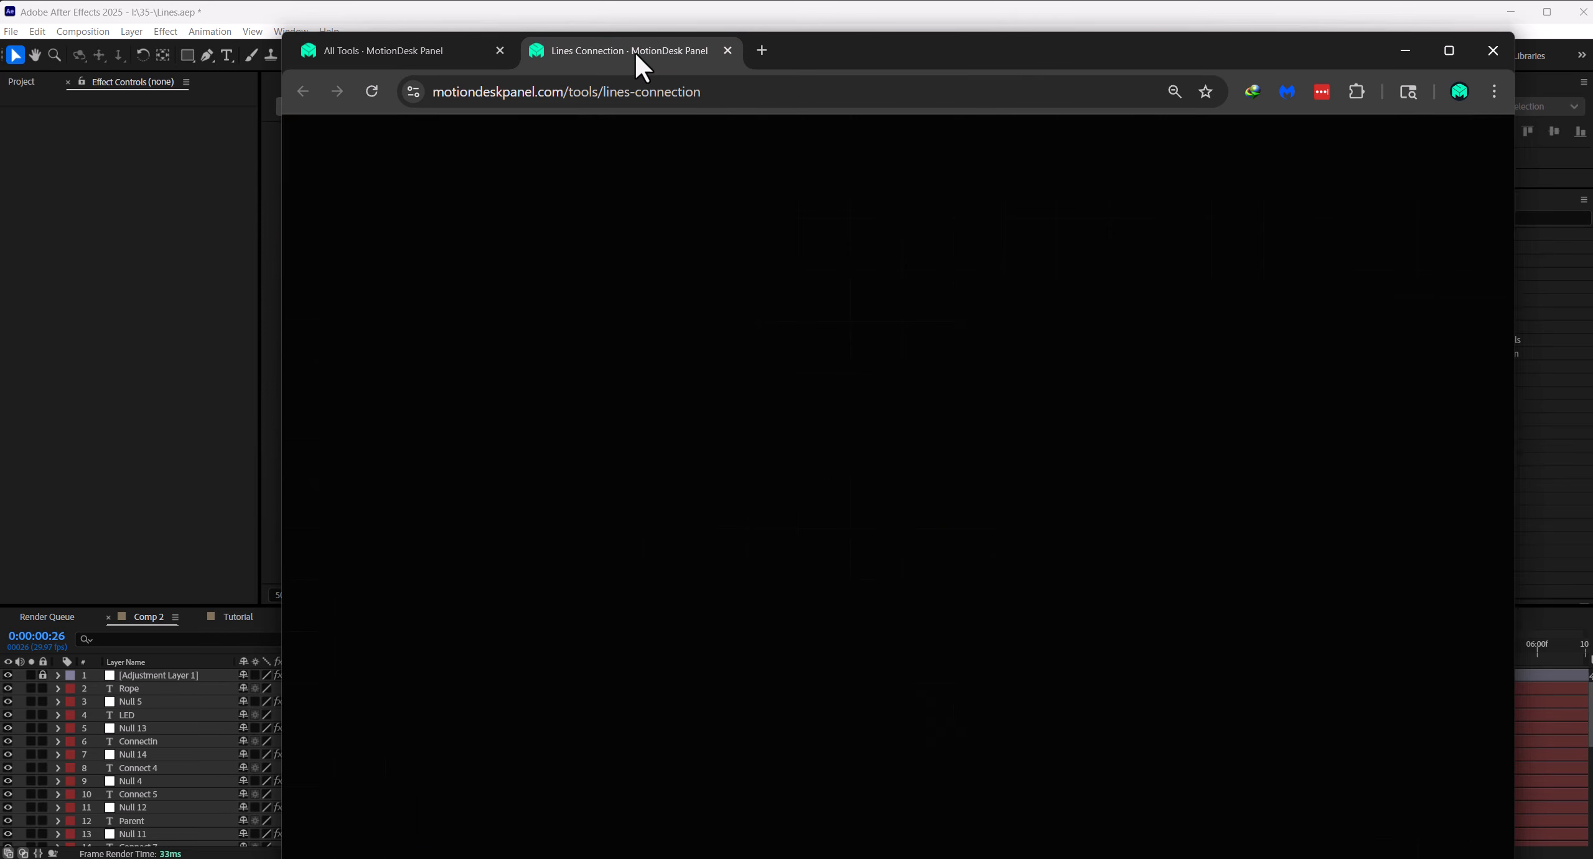
{"action": "scroll", "coordinate": [811, 373], "scroll_direction": "down", "scroll_amount": 8}
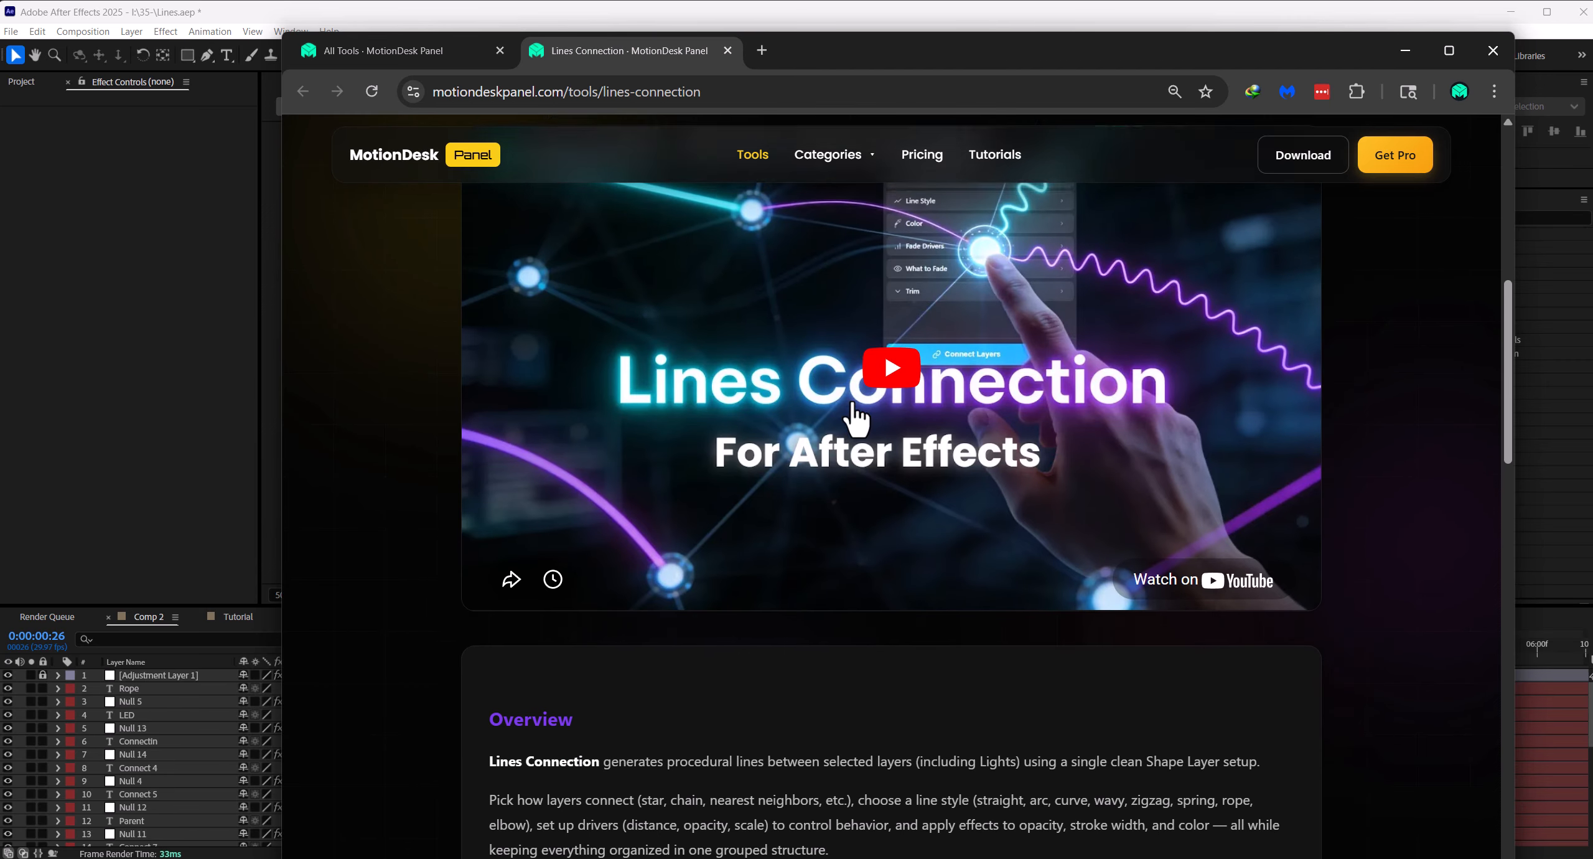
{"action": "scroll", "coordinate": [665, 414], "scroll_direction": "up", "scroll_amount": 8}
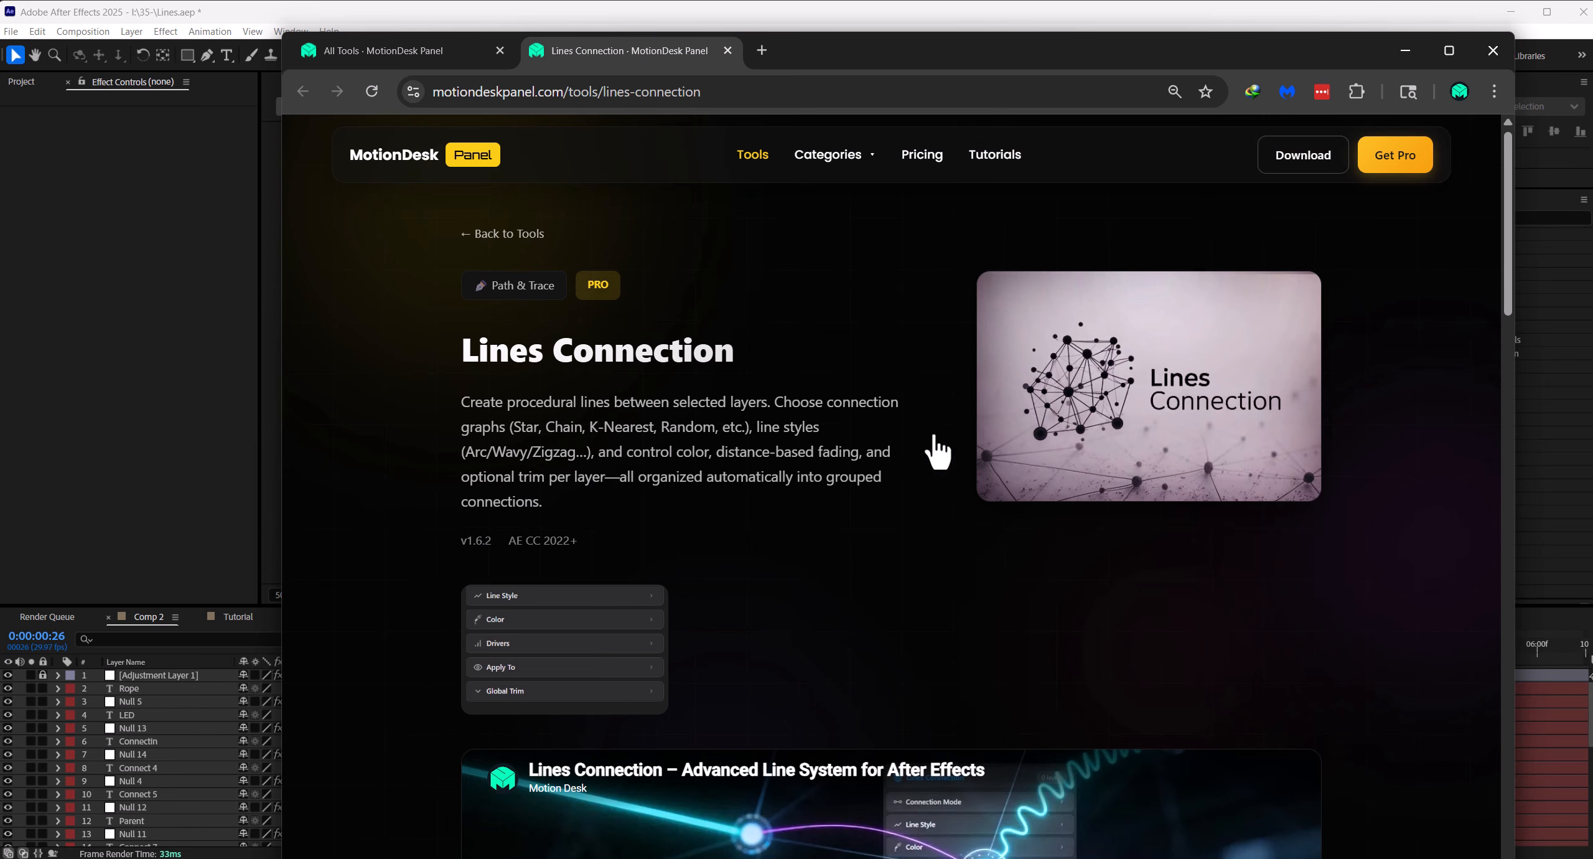
{"action": "left_click", "coordinate": [1301, 163]}
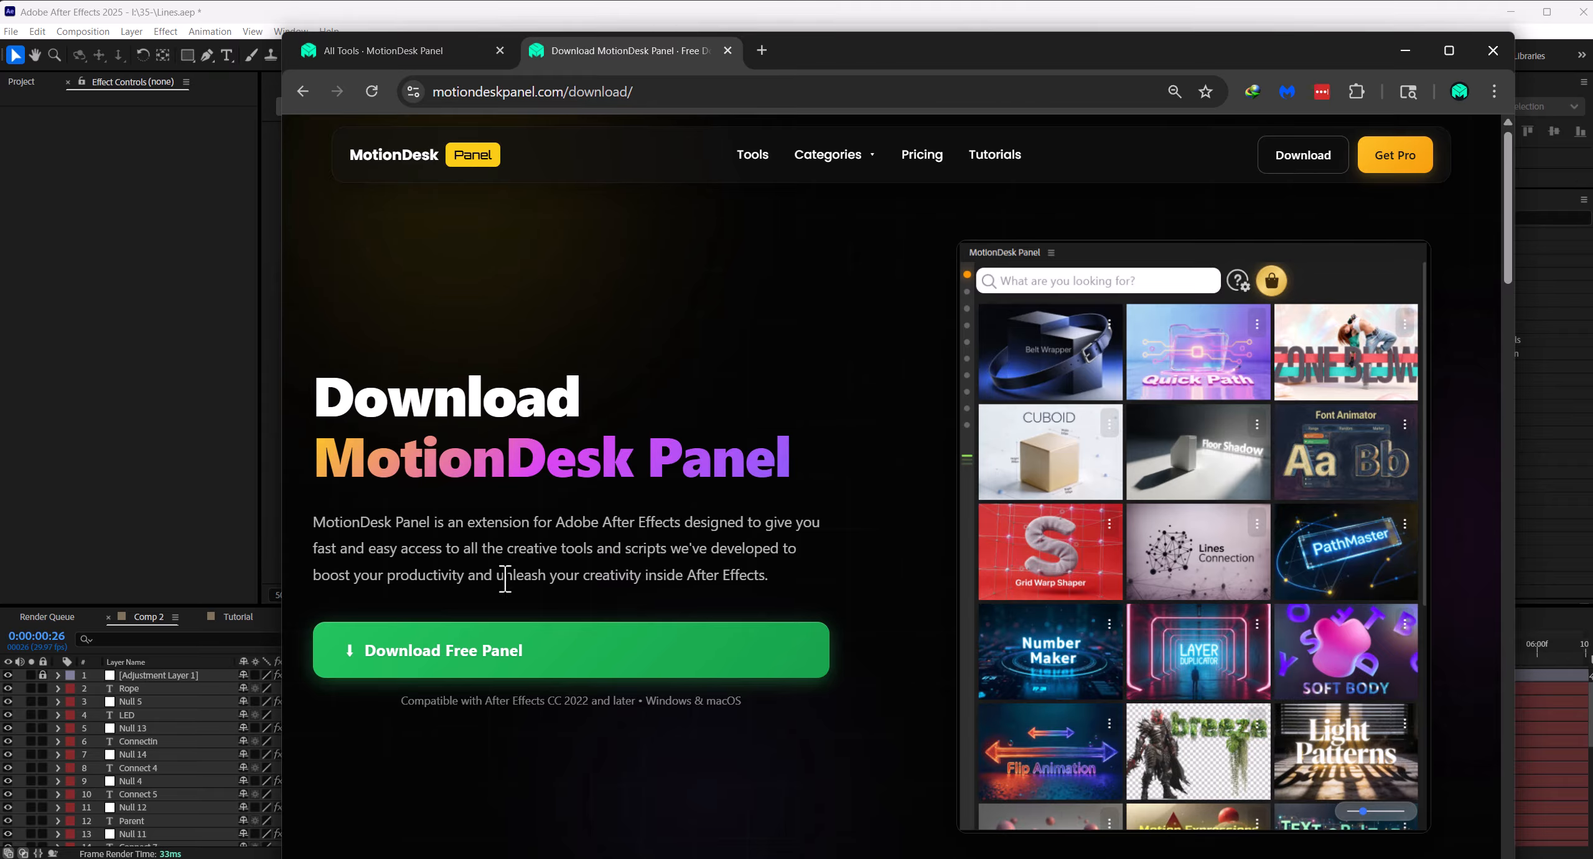
{"action": "left_click", "coordinate": [1491, 49]}
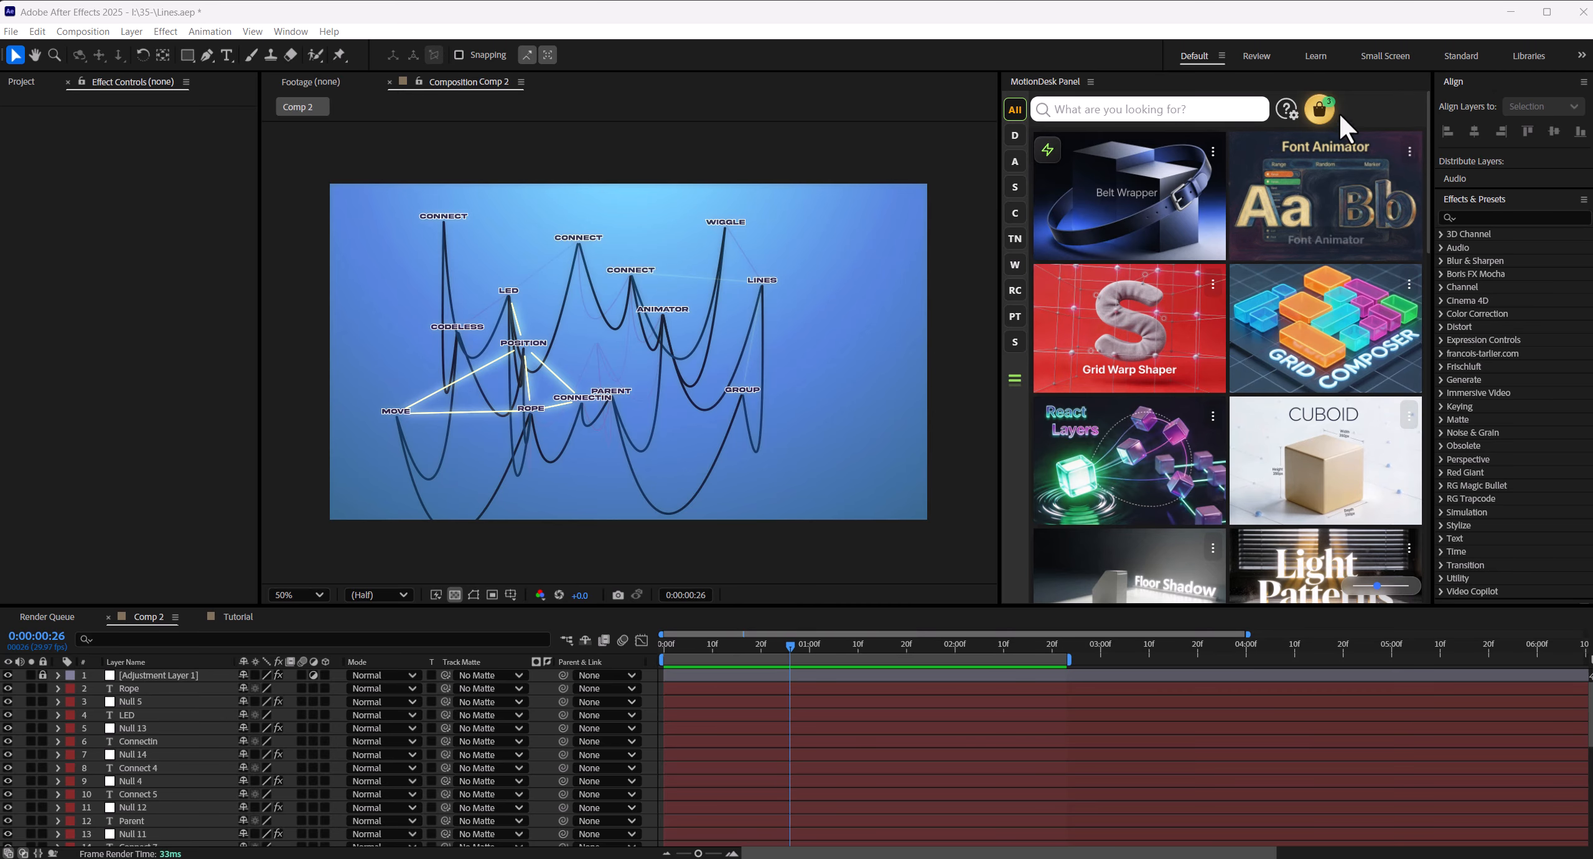
- Install Lines Connection version 1.6.3 from the MotionDesk Market and close the market window
{"action": "left_click", "coordinate": [1322, 111]}
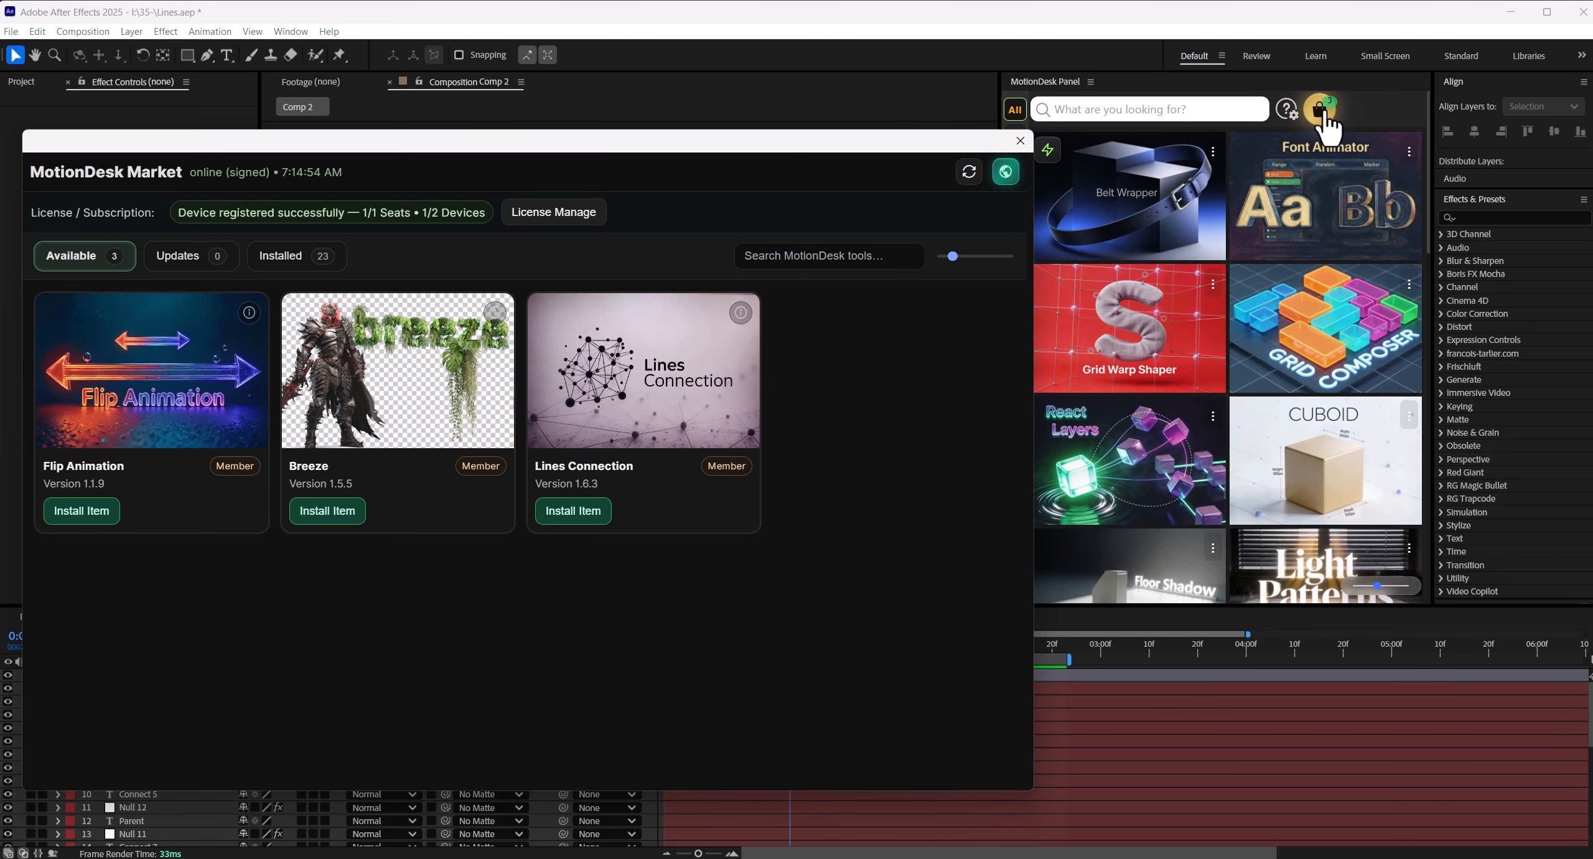
{"action": "left_click", "coordinate": [580, 517]}
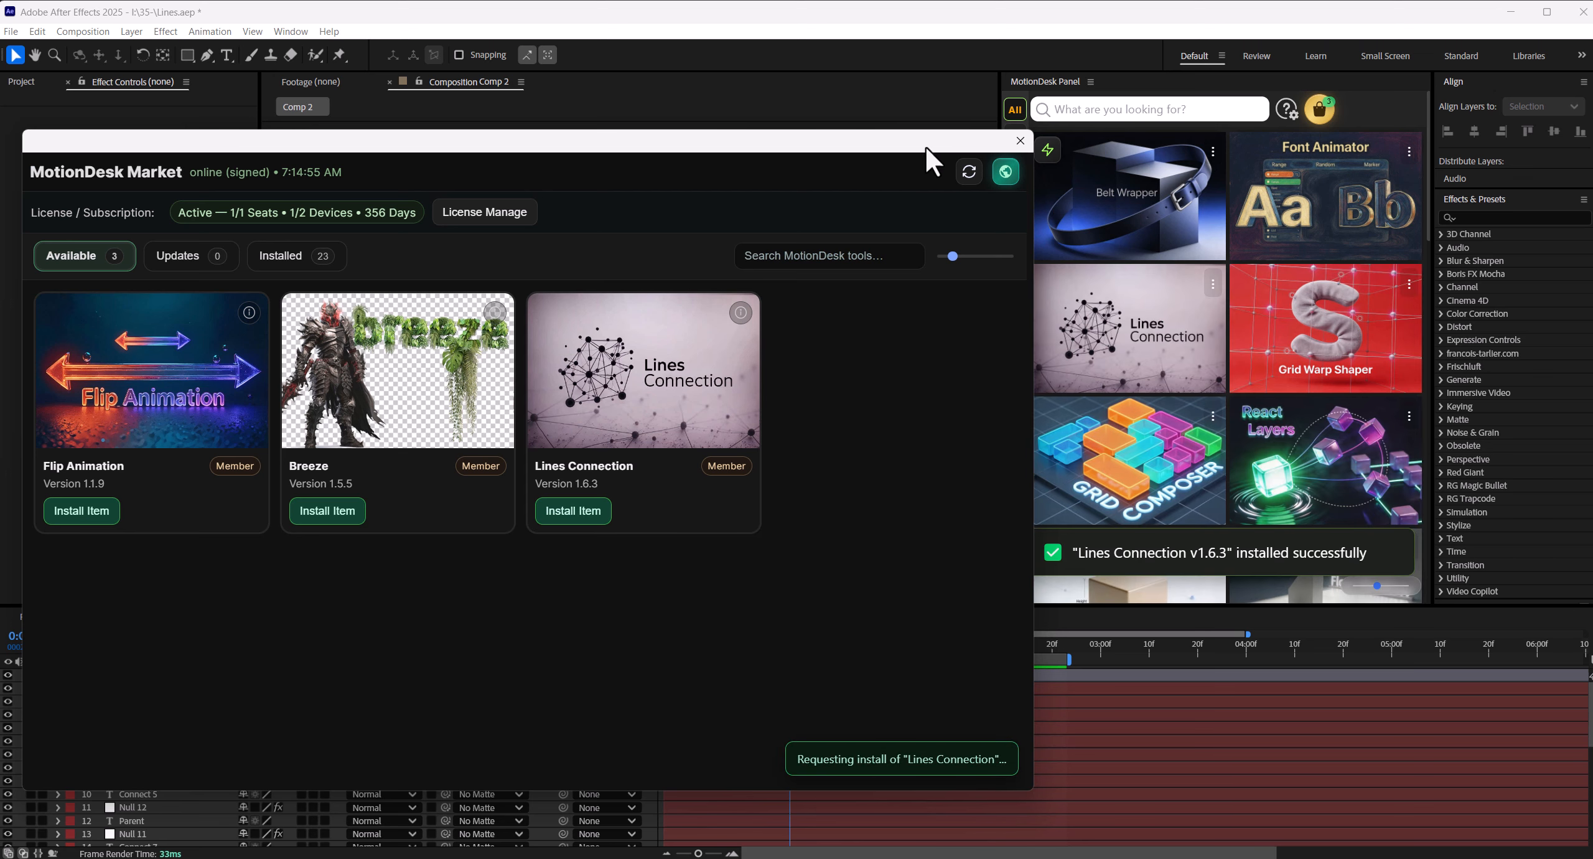
{"action": "left_click_drag", "start_coordinate": [925, 144], "coordinate": [842, 144]}
{"action": "left_click", "coordinate": [902, 141]}
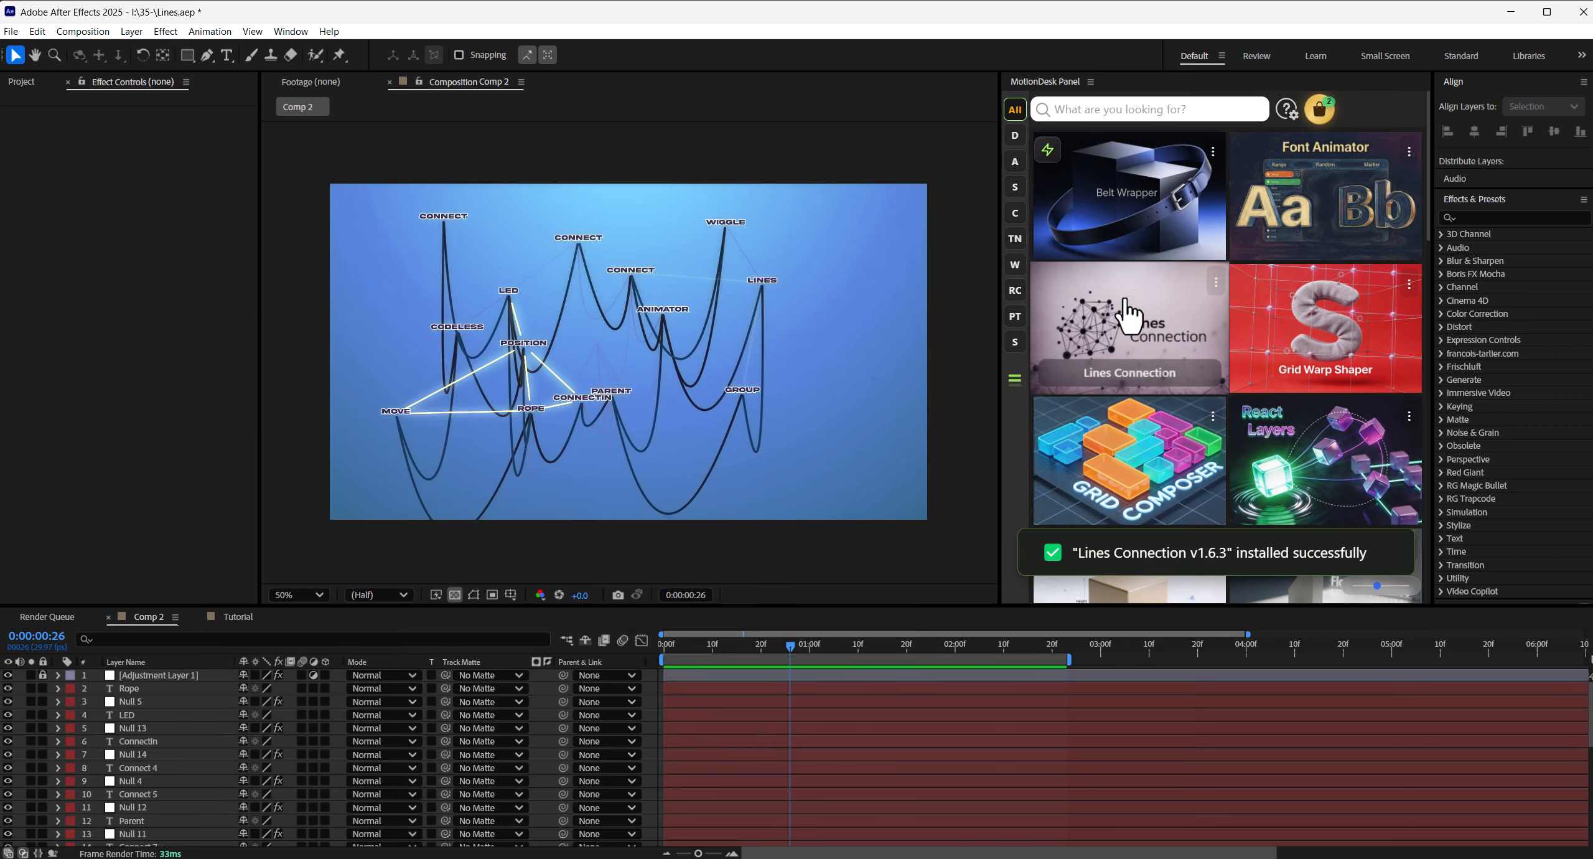
- Run the Lines Connection tool with its window beside the composition view, and open the Tutorial composition
{"action": "left_click", "coordinate": [1148, 374]}
{"action": "left_click_drag", "start_coordinate": [509, 392], "coordinate": [1195, 186]}
{"action": "left_click", "coordinate": [239, 616]}
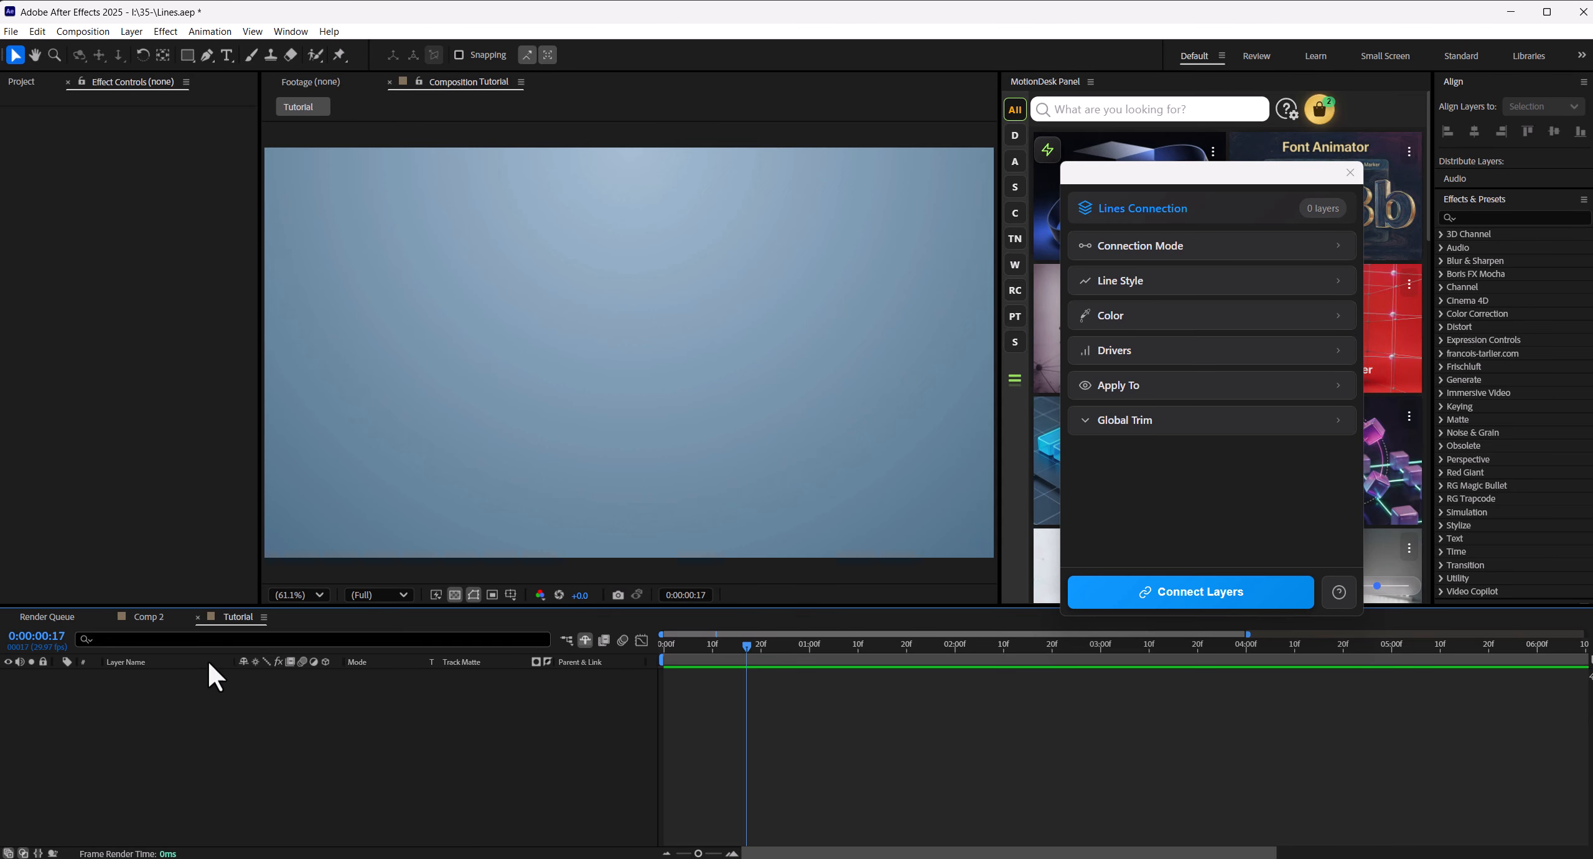
- Add a null object to the Tutorial composition and move it to about 908, 417
{"action": "right_click", "coordinate": [230, 730]}
{"action": "mouse_move", "coordinate": [331, 552]}
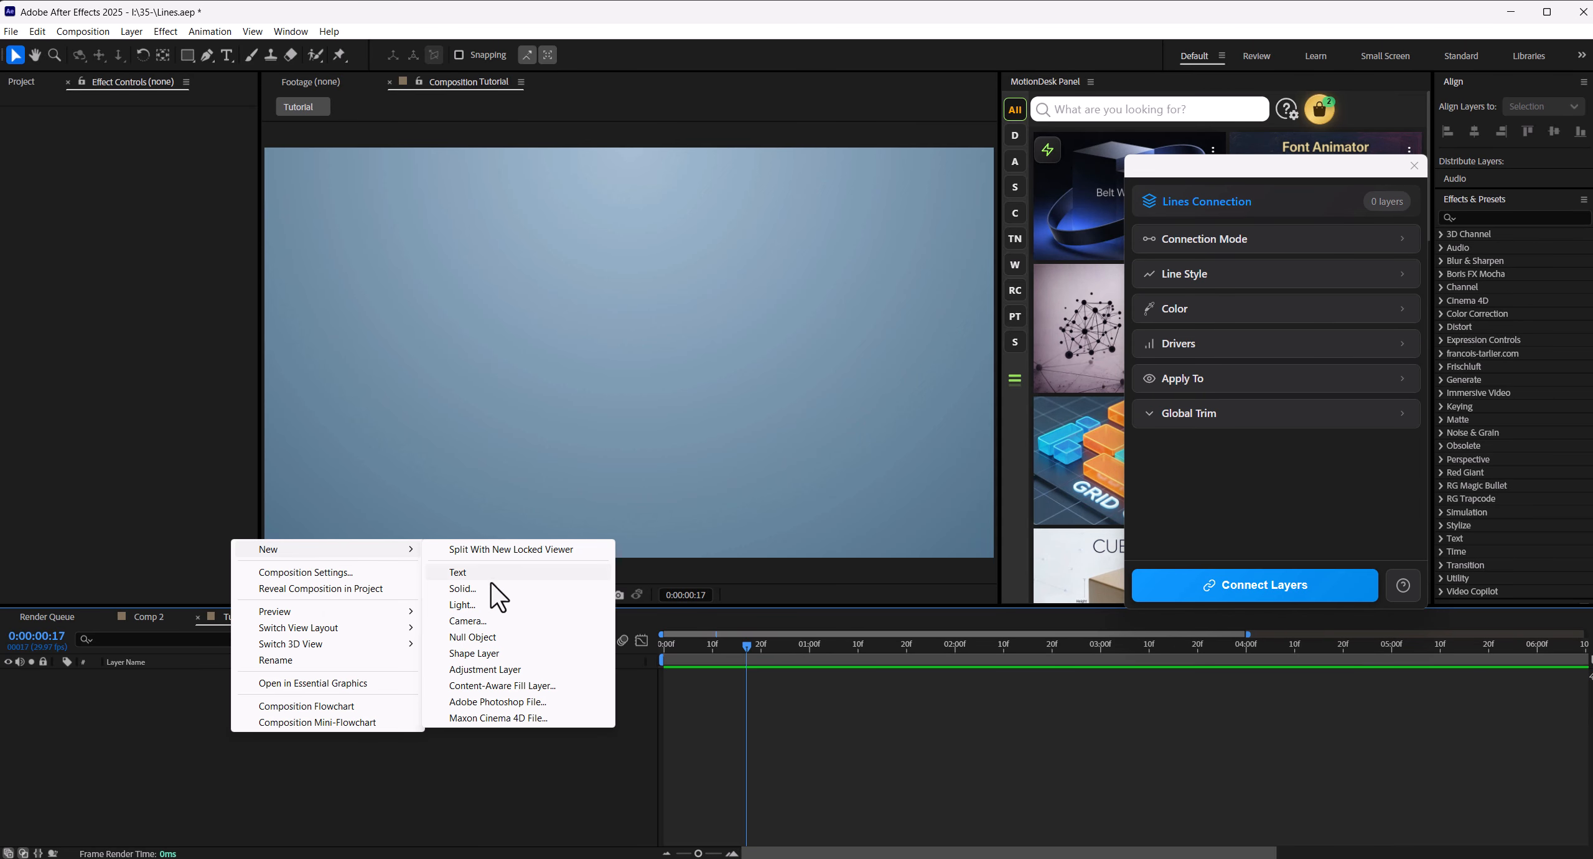
{"action": "left_click", "coordinate": [478, 636]}
{"action": "left_click_drag", "start_coordinate": [632, 385], "coordinate": [613, 340]}
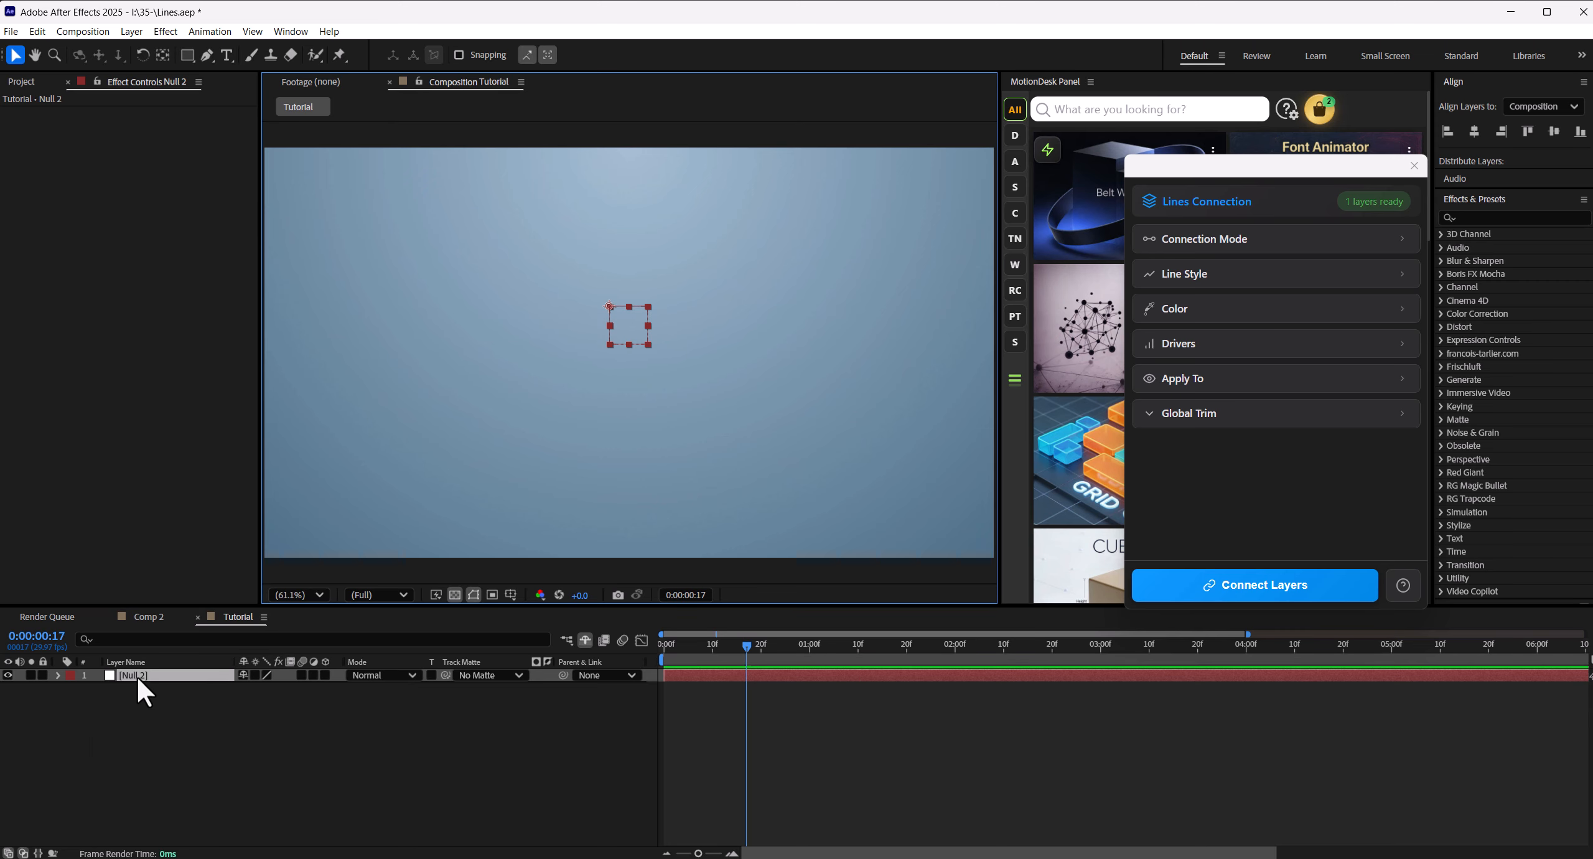
- Add the expression wiggle(1,155) to the null's Position
{"action": "left_click", "coordinate": [58, 675]}
{"action": "left_click", "coordinate": [71, 688]}
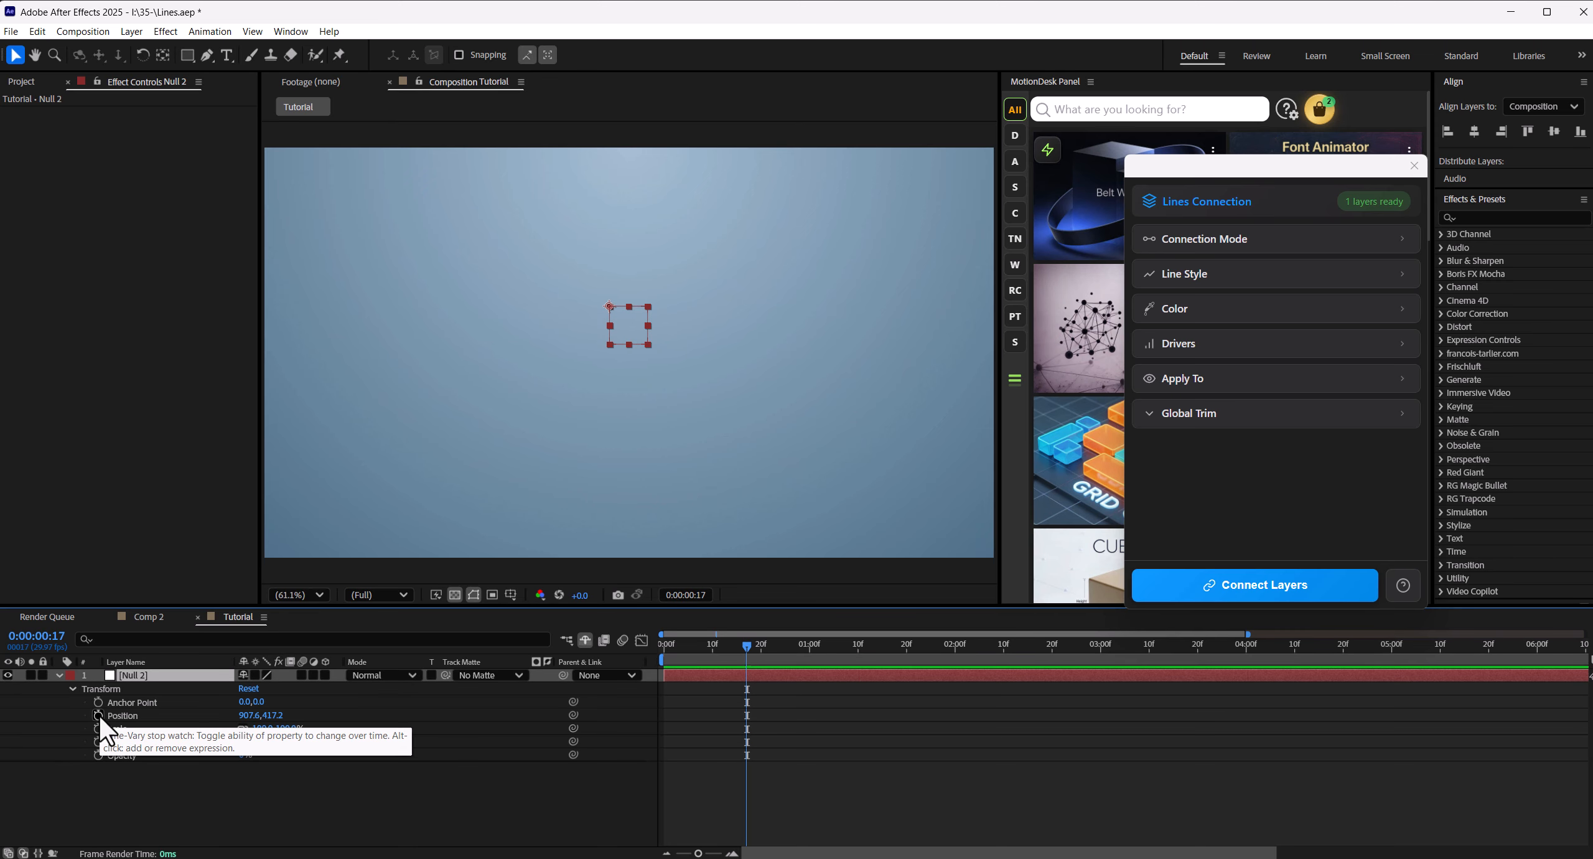
{"action": "left_click", "coordinate": [98, 714], "text": "alt"}
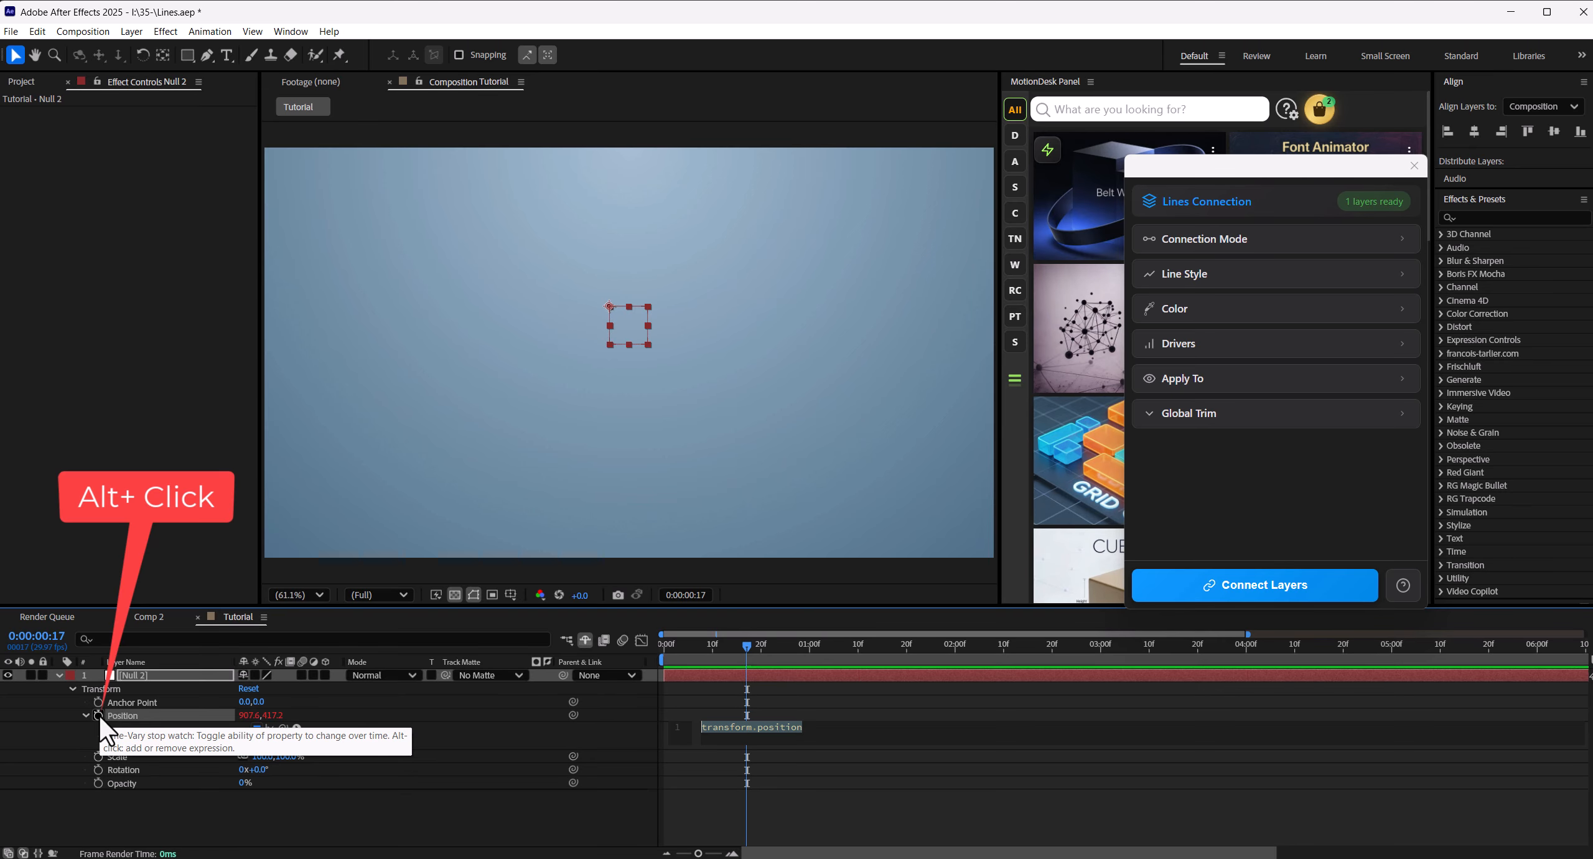
{"action": "type", "text": "wig"}
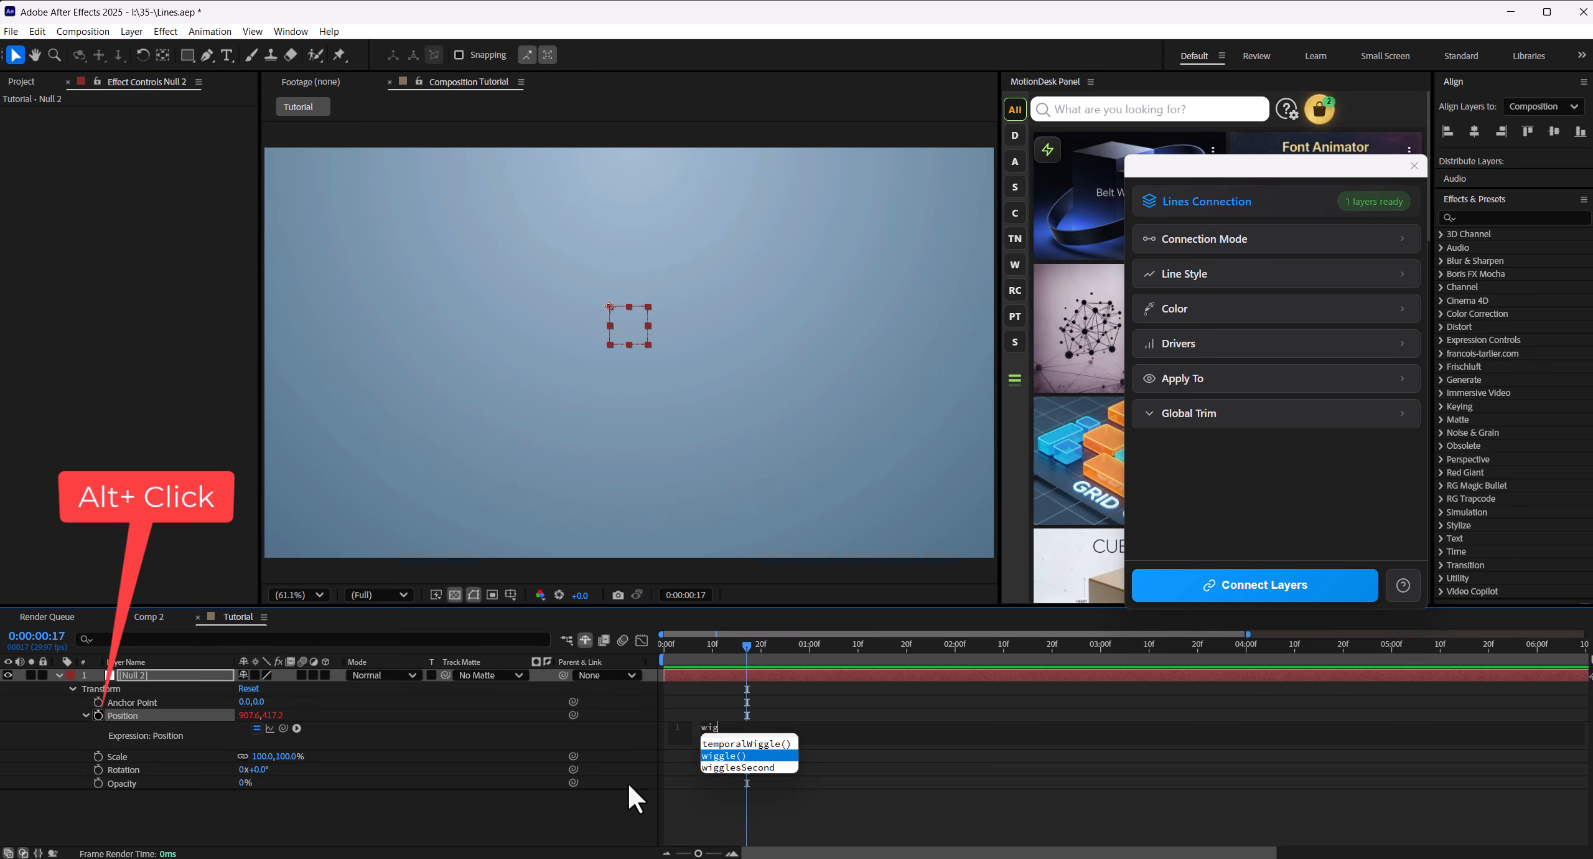
{"action": "key", "text": "Return"}
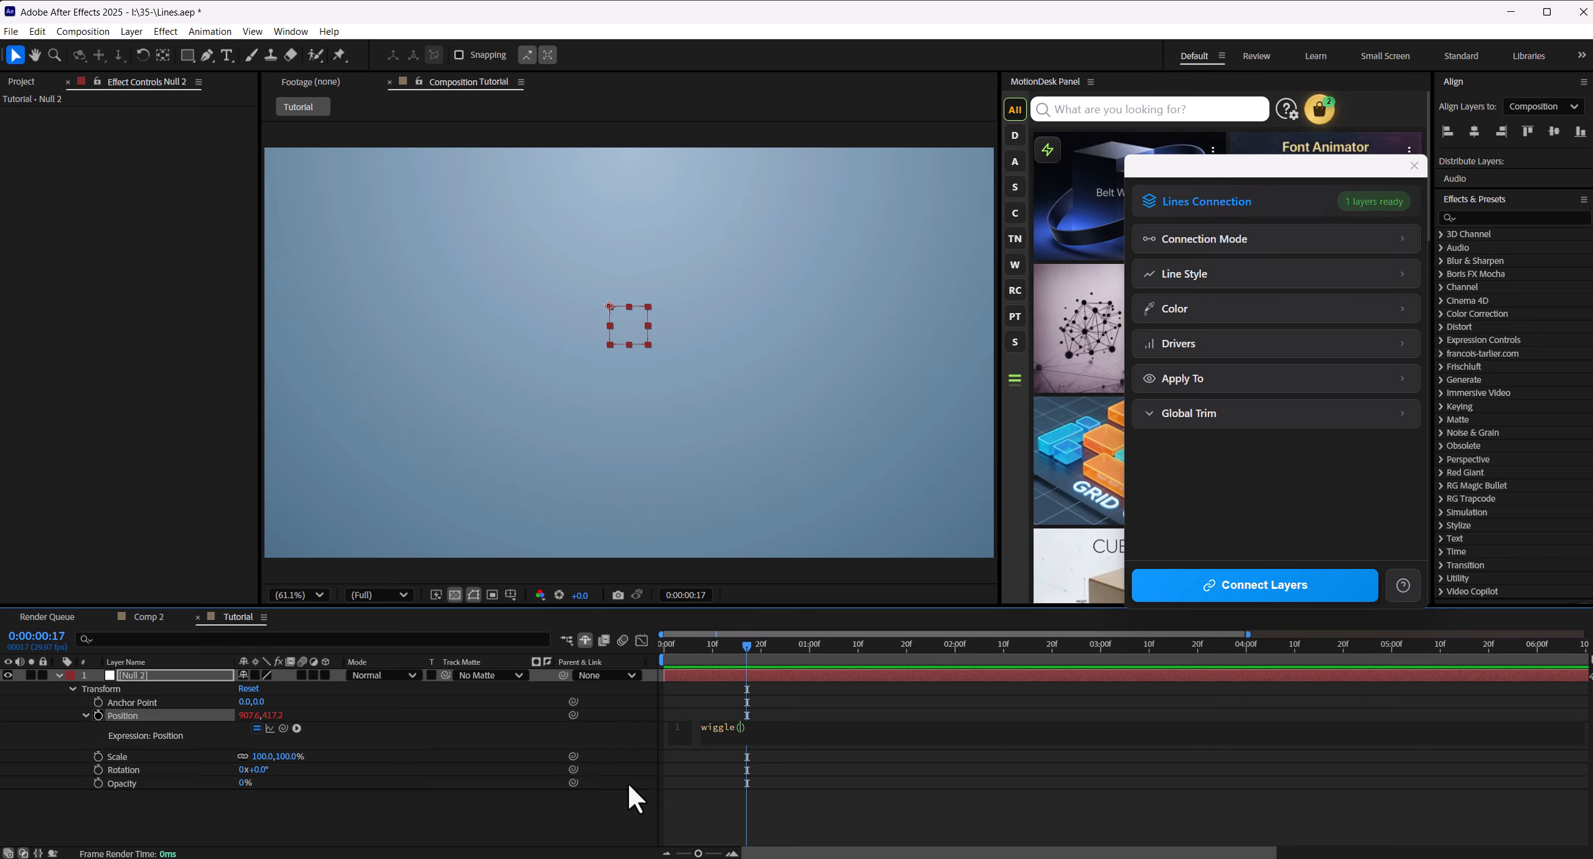
{"action": "type", "text": "1,155"}
{"action": "left_click", "coordinate": [644, 807]}
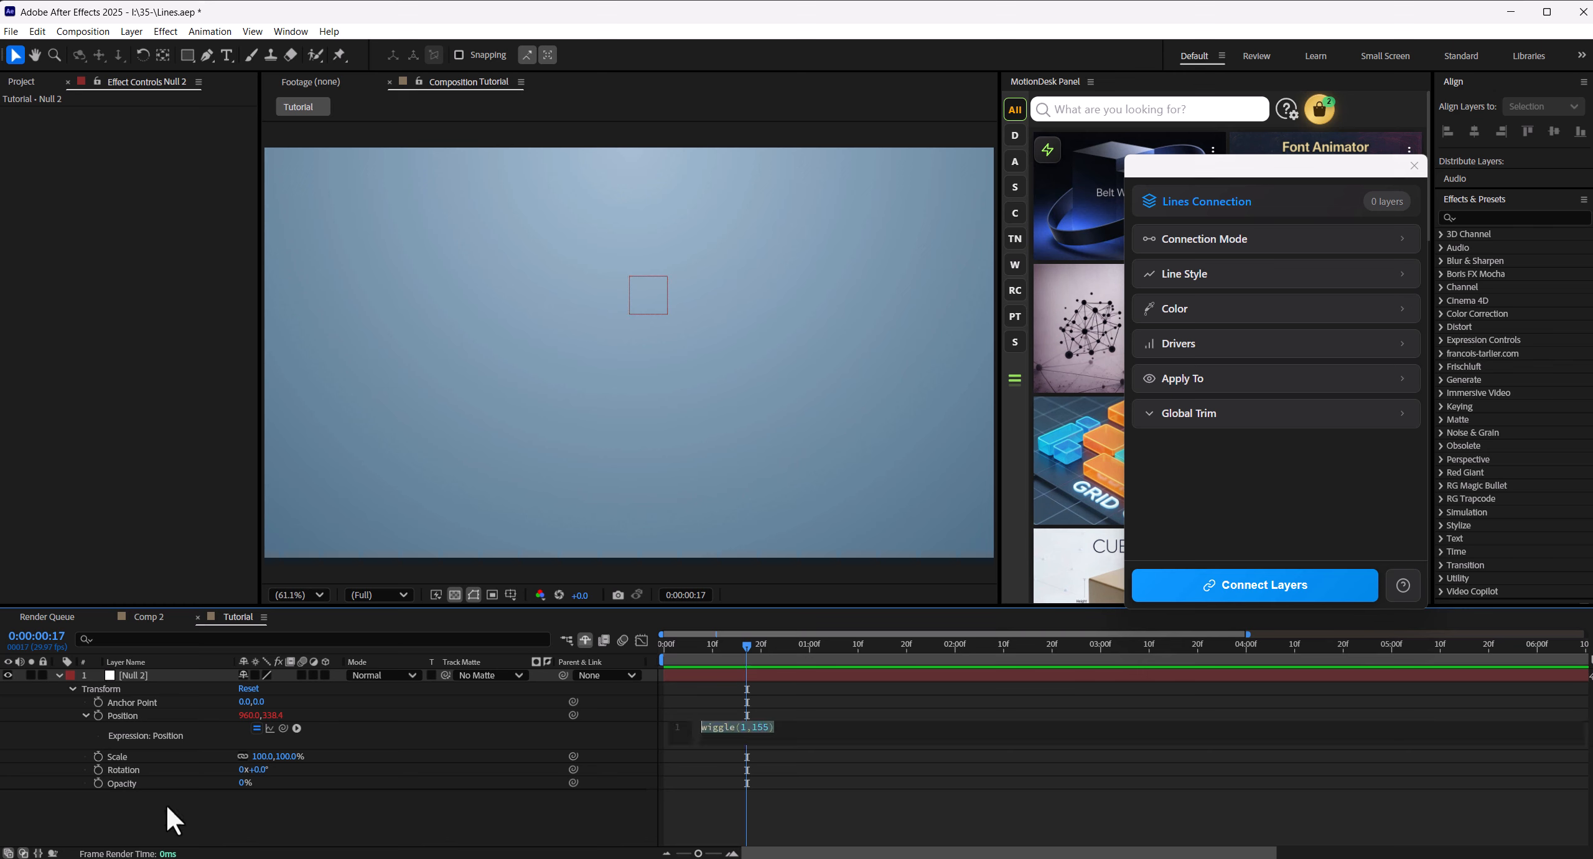
- Apply the expression wiggle(1,155) to the null's Scale and scrub the timeline to check the motion
{"action": "left_click", "coordinate": [98, 756], "text": "alt"}
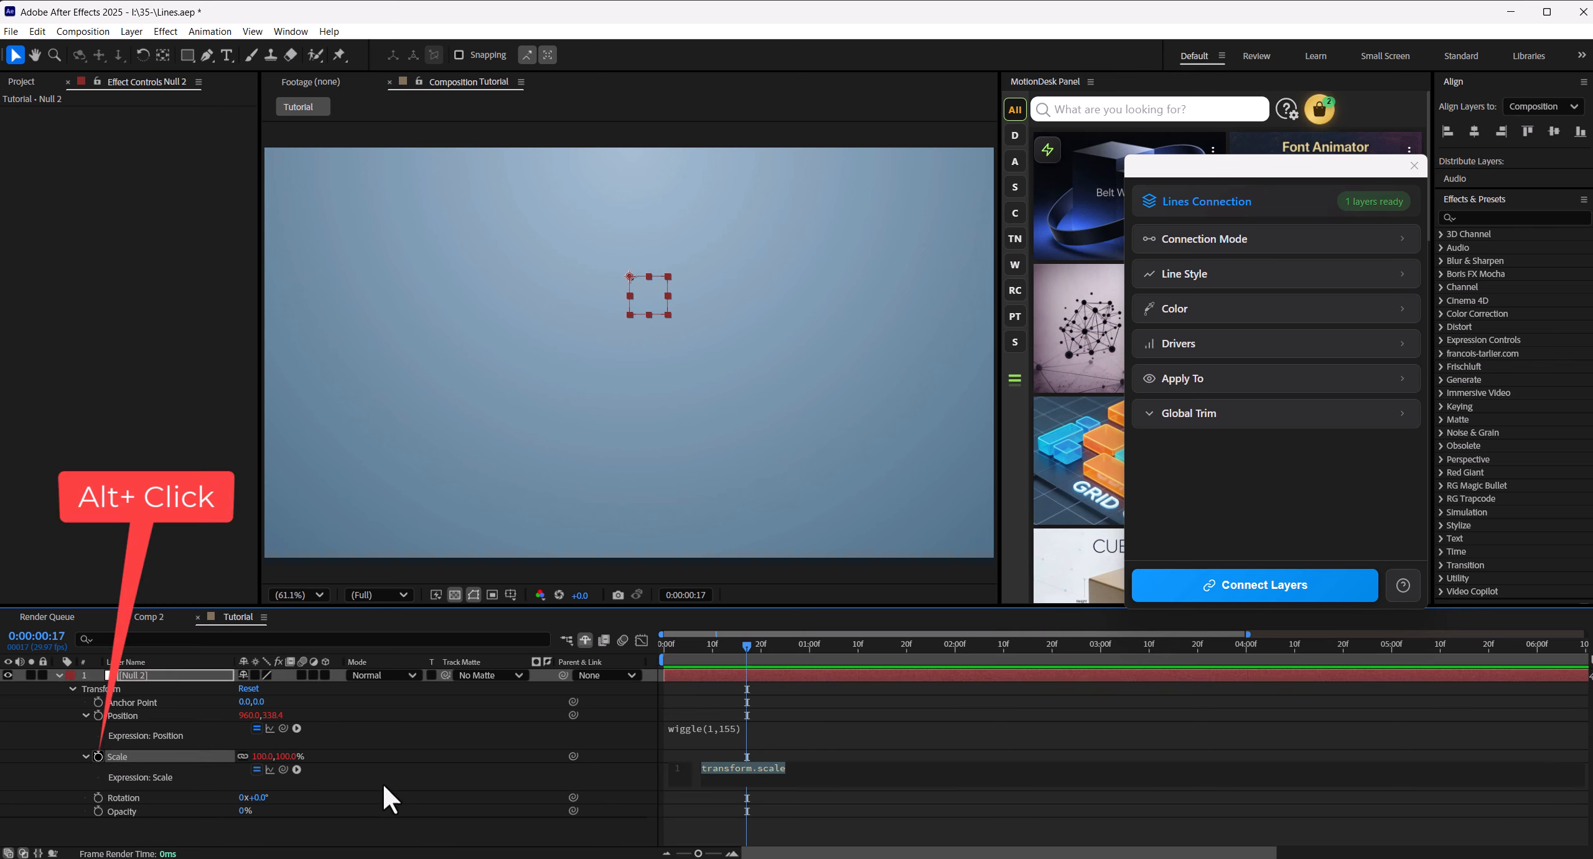
{"action": "type", "text": "wiggle(1,155)"}
{"action": "left_click", "coordinate": [401, 766]}
{"action": "left_click", "coordinate": [130, 675]}
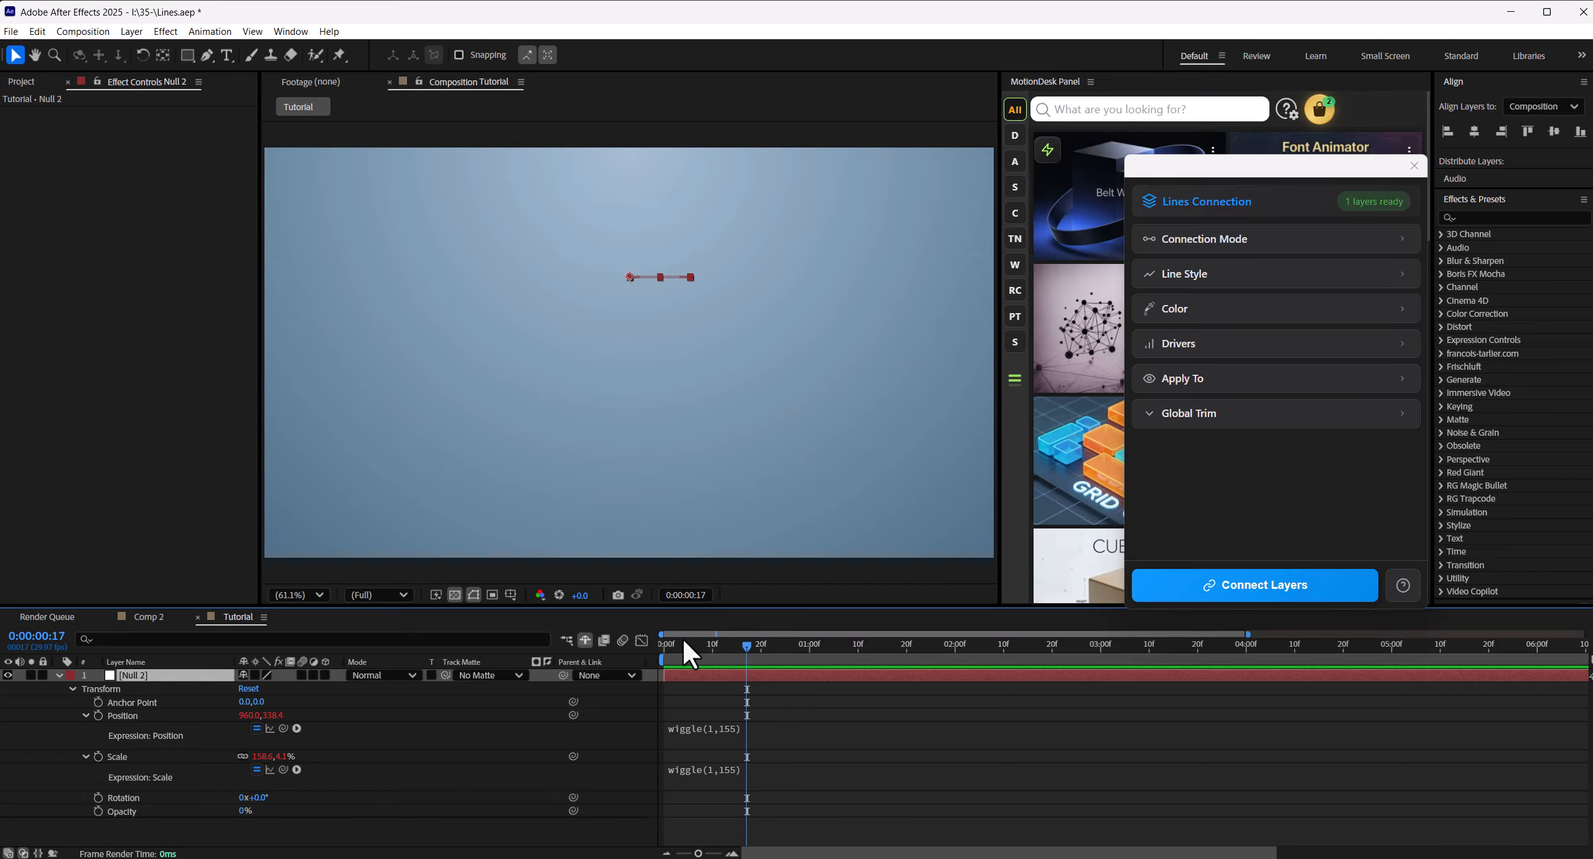
{"action": "mouse_move", "coordinate": [751, 647]}
{"action": "left_mouse_down"}
{"action": "mouse_move", "coordinate": [666, 652]}
{"action": "mouse_move", "coordinate": [1268, 669]}
{"action": "mouse_move", "coordinate": [761, 659]}
{"action": "left_mouse_up"}
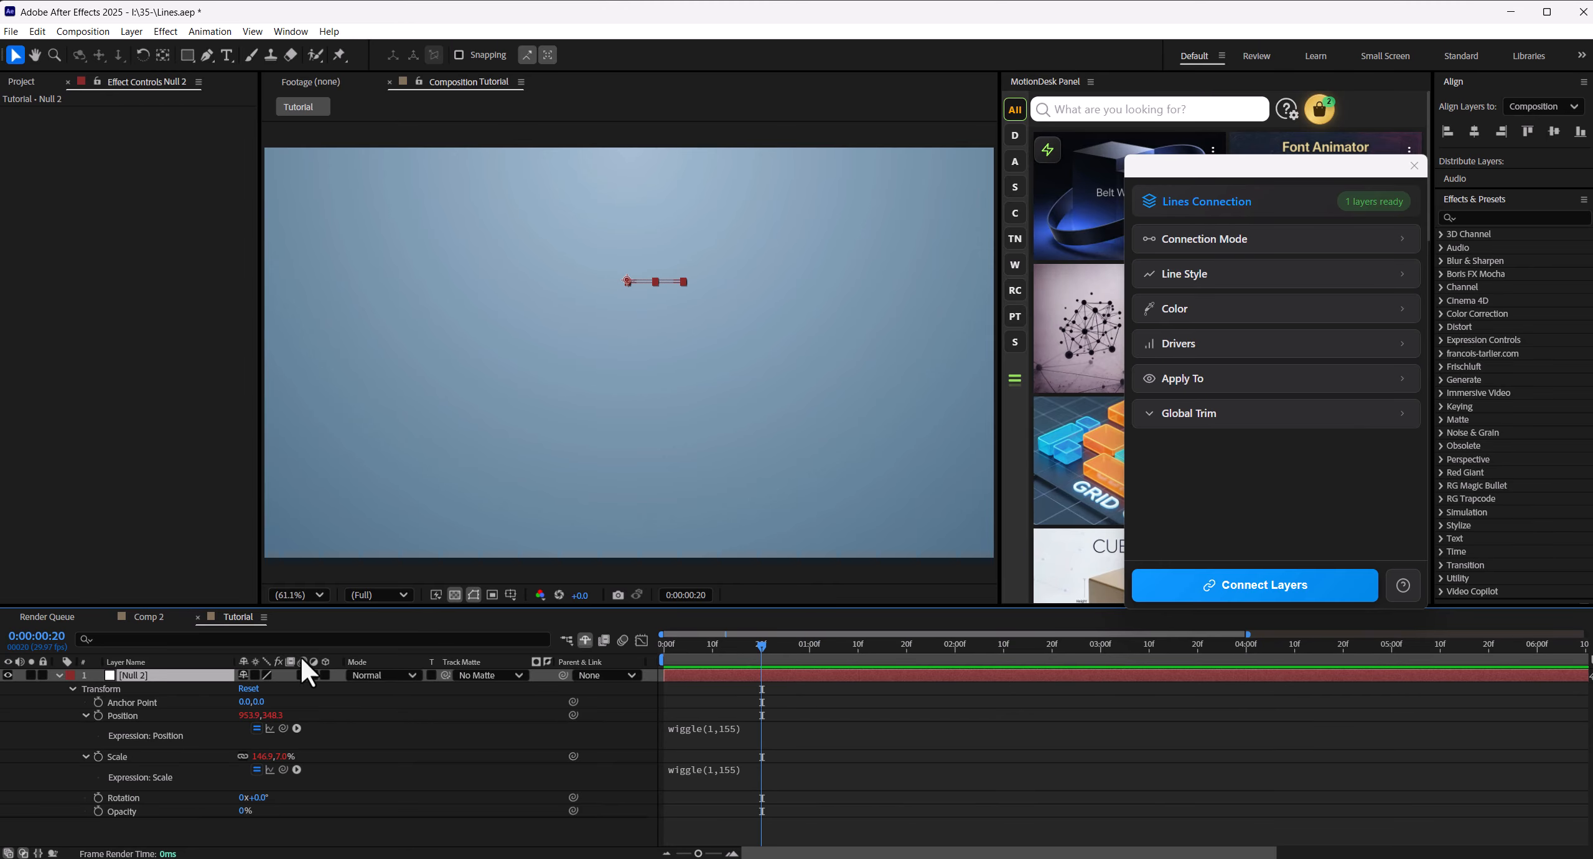
- Duplicate the wiggling null until there are ten nulls, spreading the copies across the composition
{"action": "left_click", "coordinate": [59, 677]}
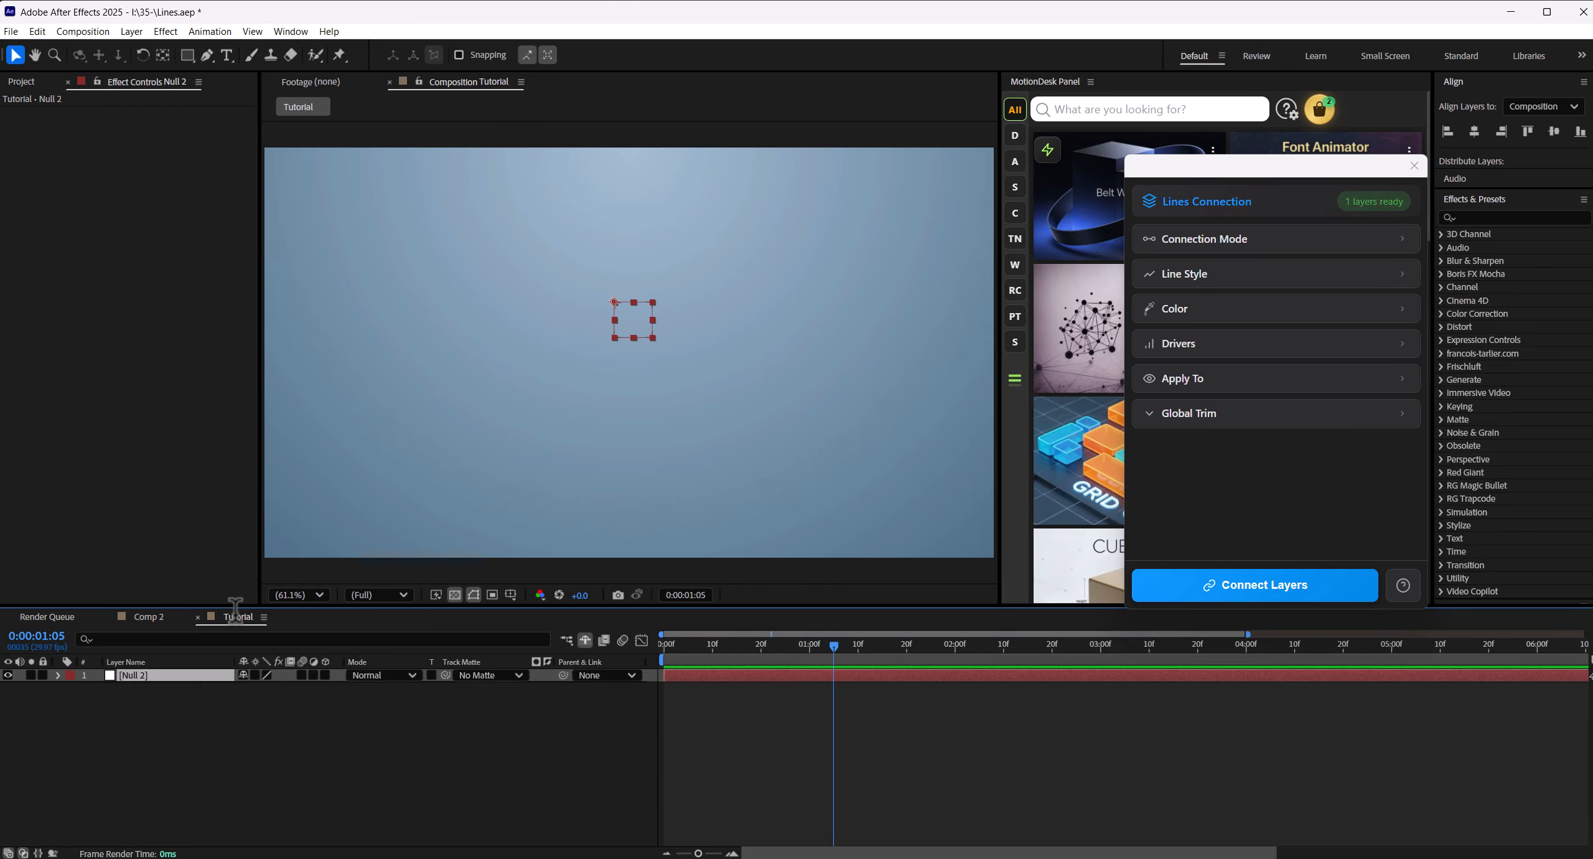
{"action": "key", "text": "ctrl+d"}
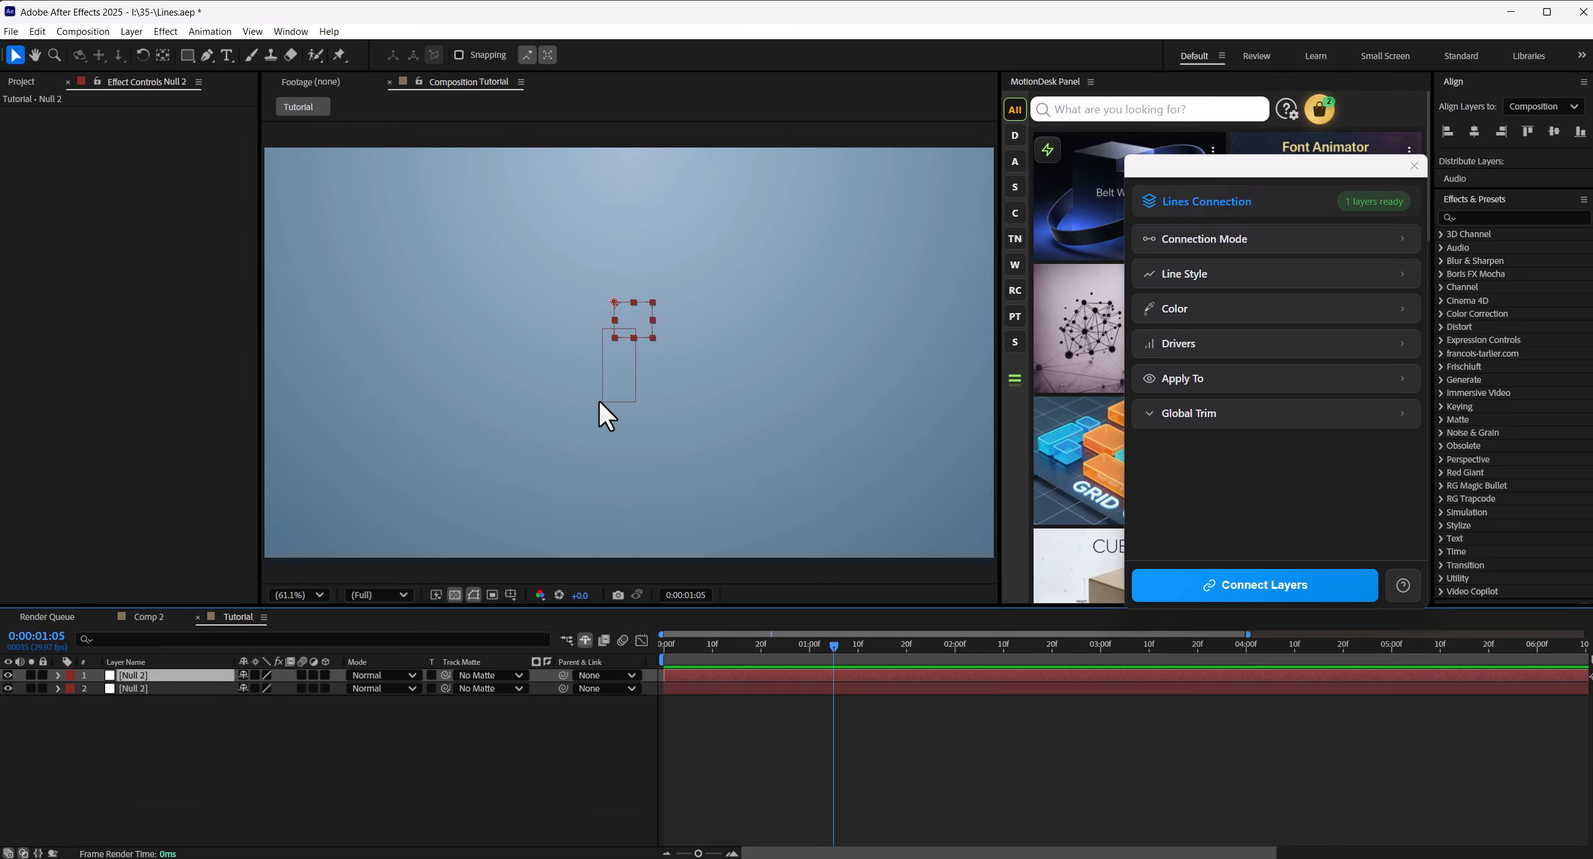
{"action": "left_click_drag", "start_coordinate": [601, 399], "coordinate": [719, 448]}
{"action": "key", "text": "ctrl+d"}
{"action": "key", "text": "ctrl+d"}
{"action": "left_click_drag", "start_coordinate": [778, 415], "coordinate": [426, 366]}
{"action": "key", "text": "ctrl+d"}
{"action": "key", "text": "ctrl+d"}
{"action": "left_click_drag", "start_coordinate": [794, 285], "coordinate": [866, 315]}
{"action": "key", "text": "ctrl+d"}
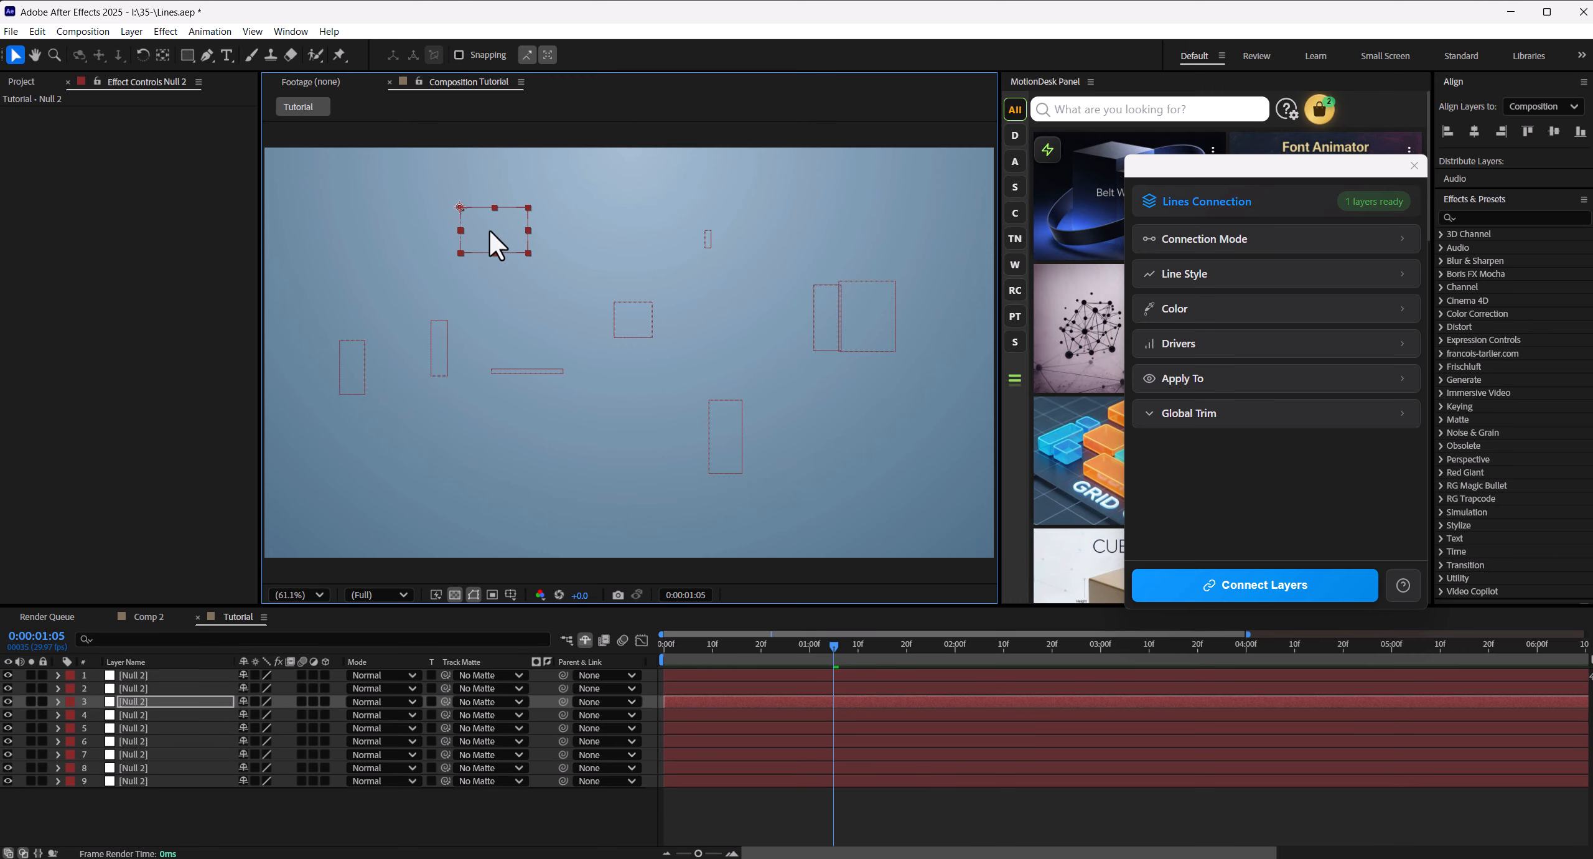
{"action": "key", "text": "ctrl+d"}
{"action": "left_click_drag", "start_coordinate": [492, 233], "coordinate": [570, 456]}
- Select all ten nulls and set the Lines Connection type to K-Nearest with 3 neighbors
{"action": "left_click_drag", "start_coordinate": [166, 806], "coordinate": [130, 657]}
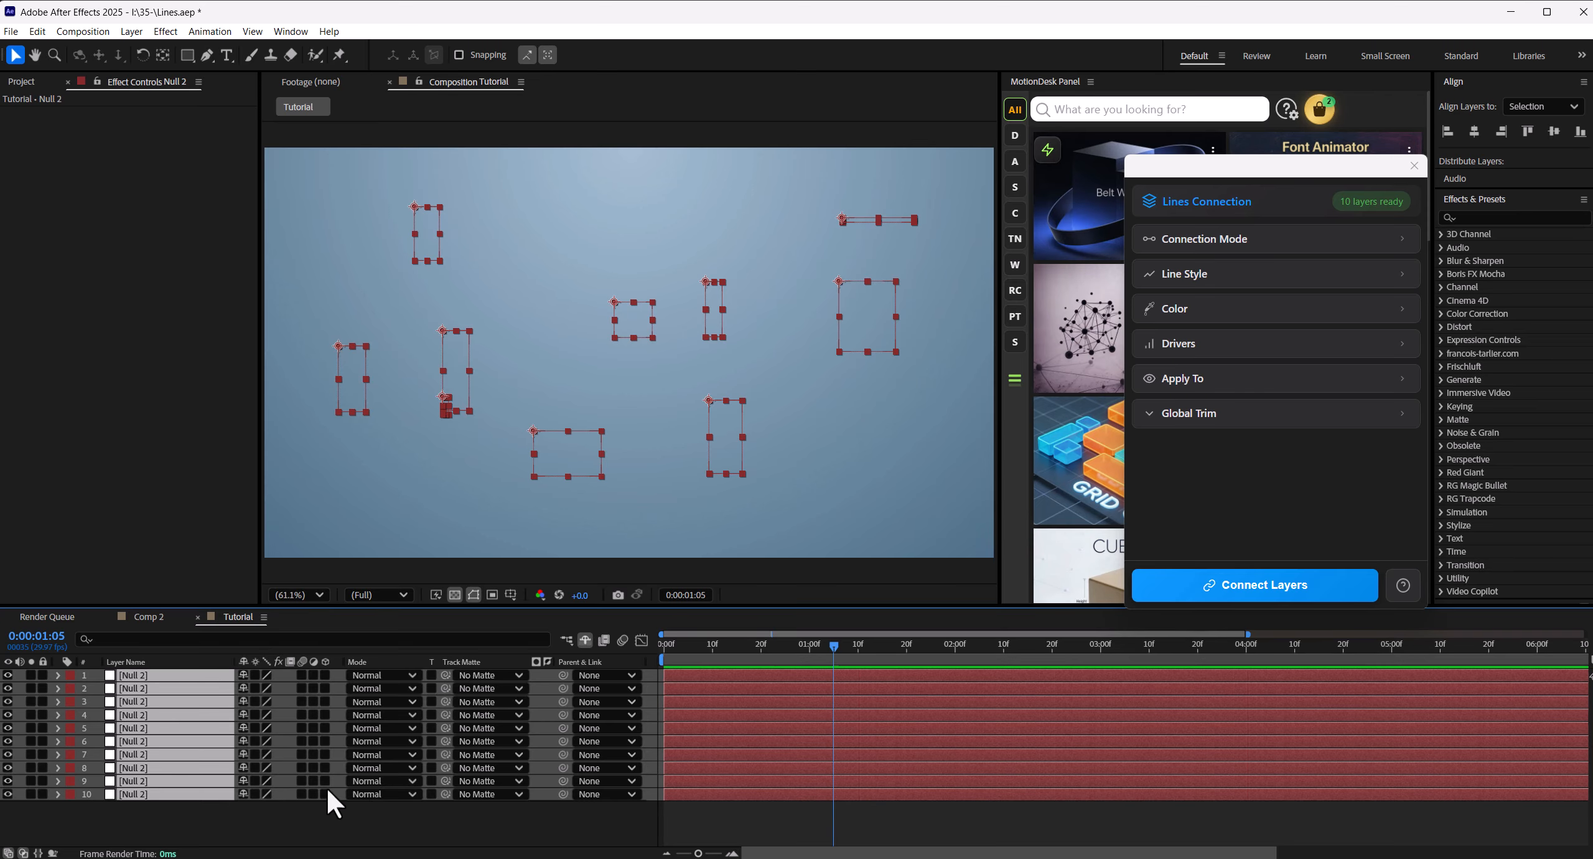
{"action": "left_click", "coordinate": [1254, 246]}
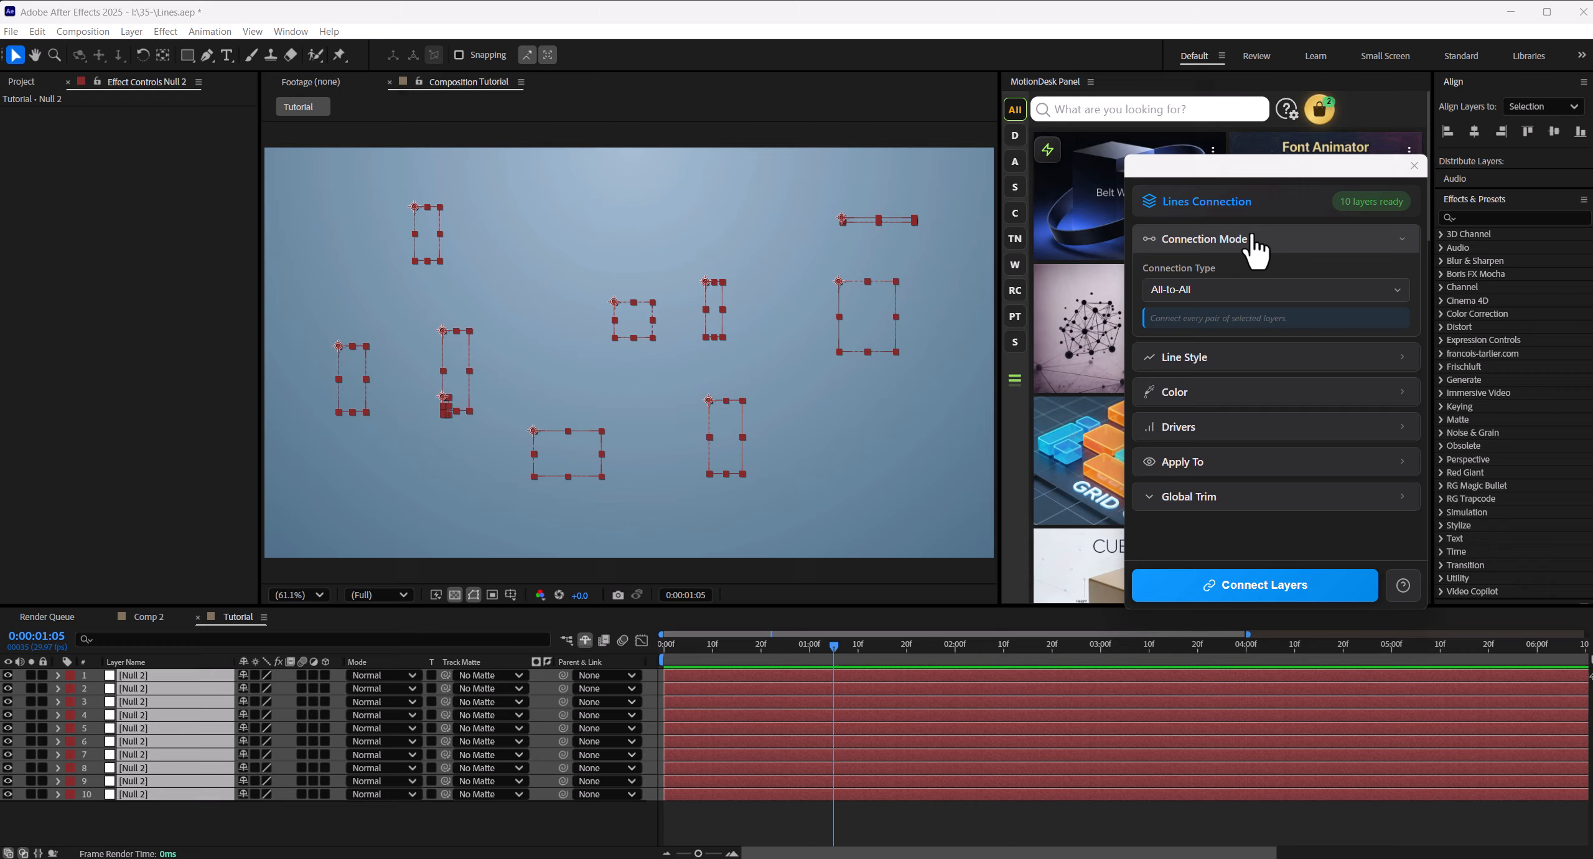
{"action": "left_click", "coordinate": [1237, 291]}
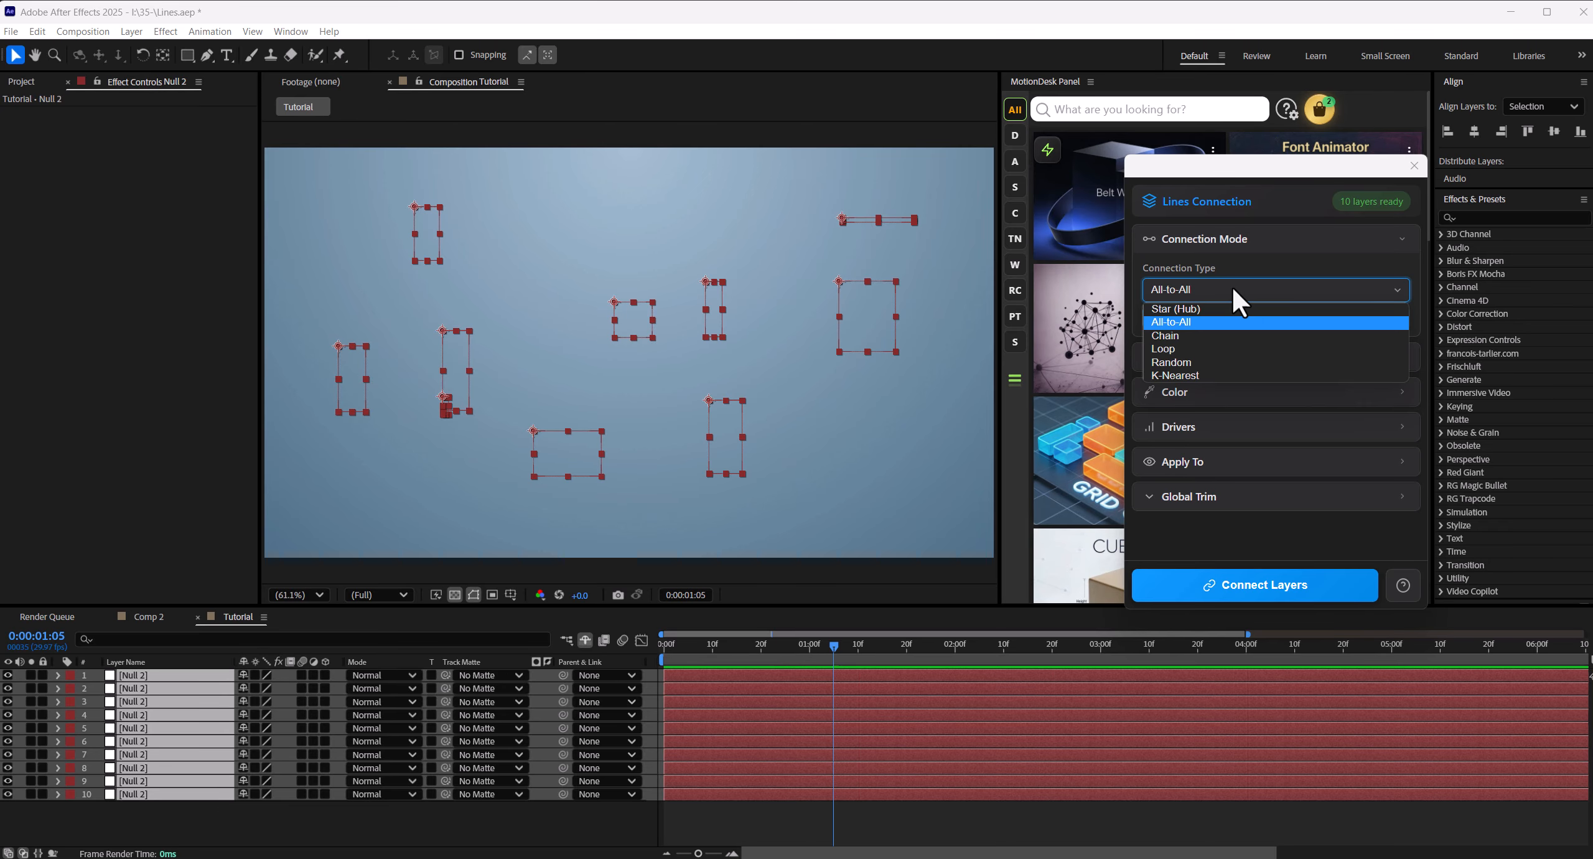
{"action": "left_click", "coordinate": [1194, 372]}
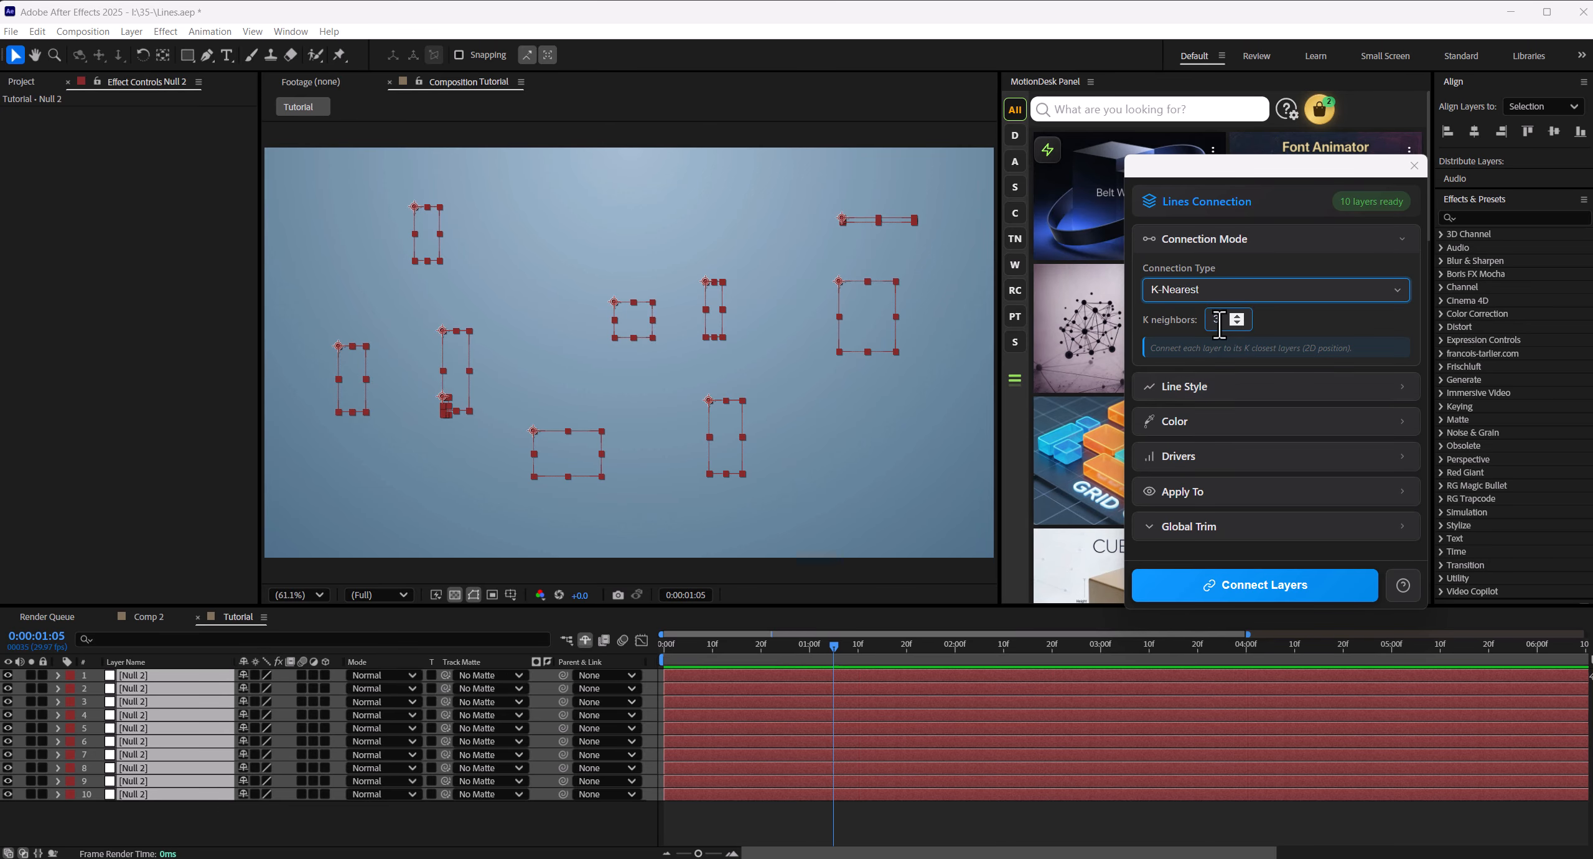
{"action": "left_click_drag", "start_coordinate": [1219, 325], "coordinate": [1207, 325]}
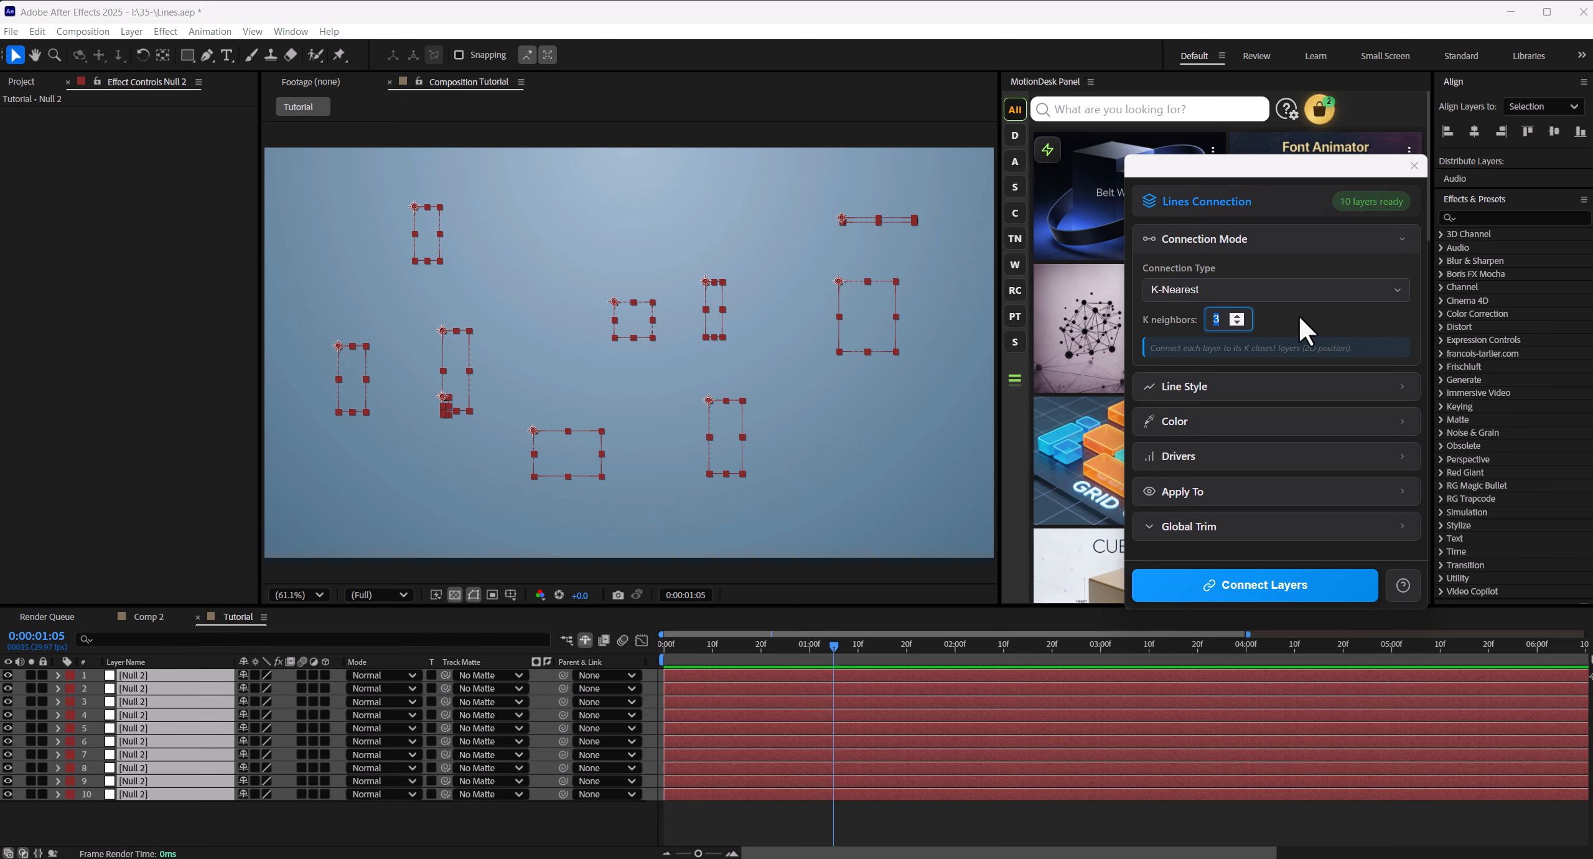
- Use the Straight line style and Scale as the only driver for the line connections
{"action": "left_click", "coordinate": [1283, 243]}
{"action": "left_click", "coordinate": [1265, 281]}
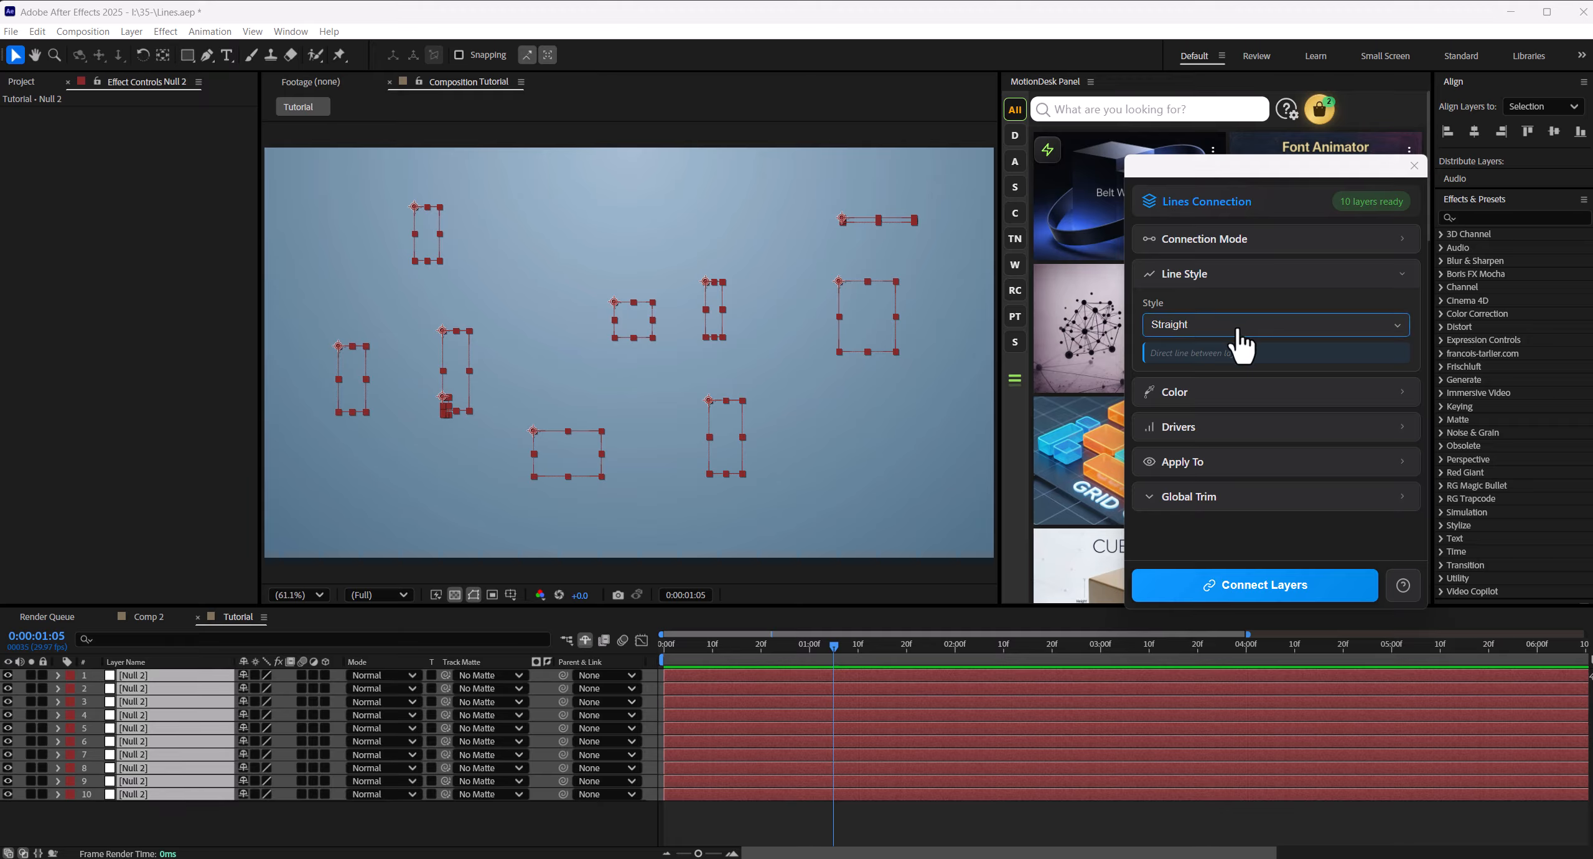
{"action": "left_click", "coordinate": [1251, 280]}
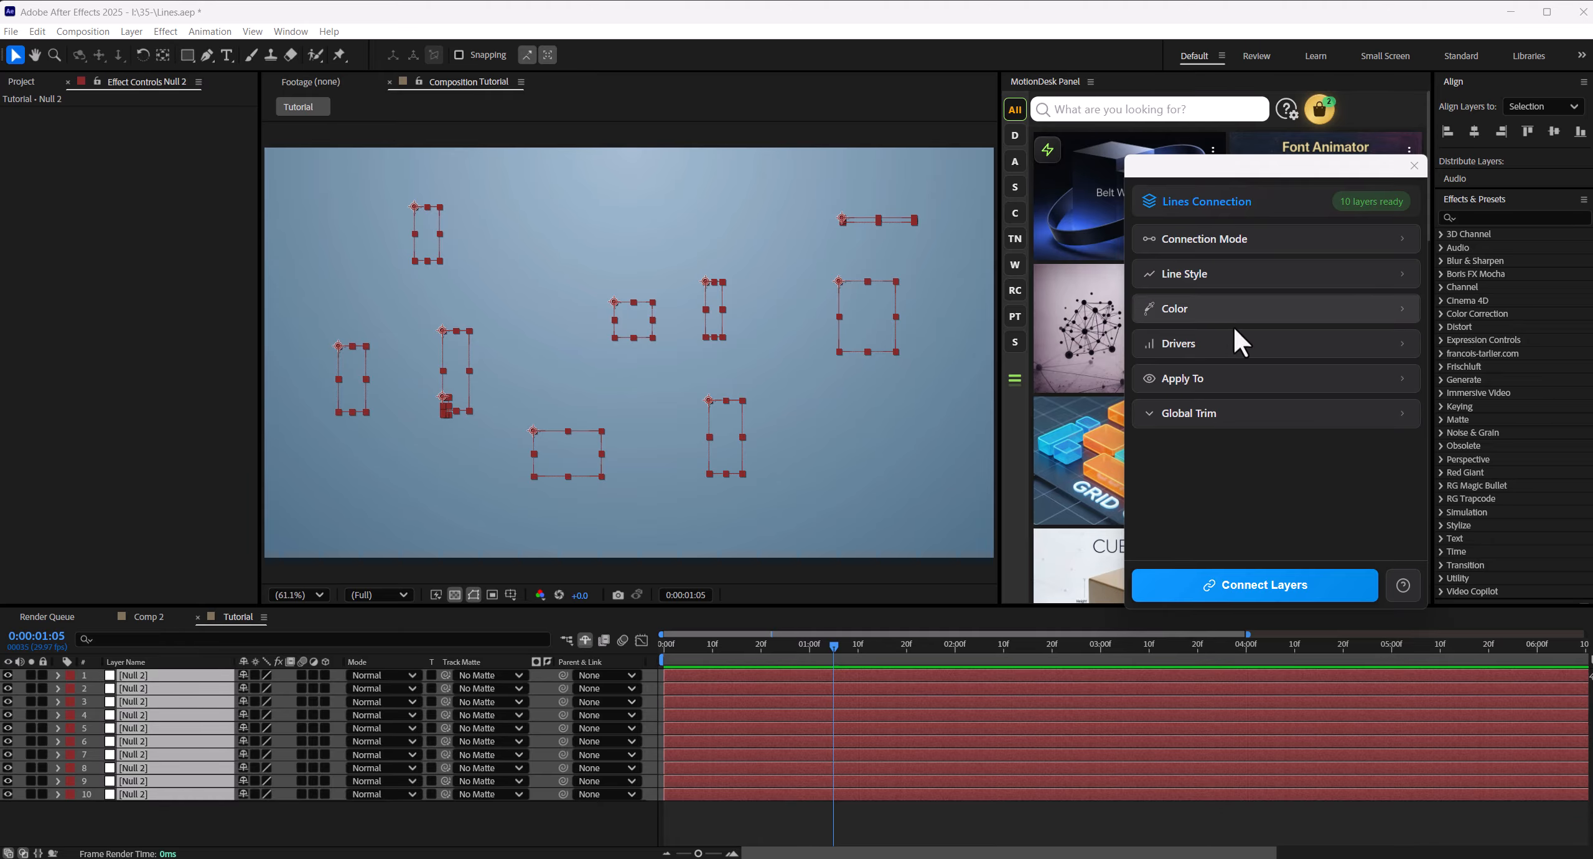
{"action": "left_click", "coordinate": [1230, 342]}
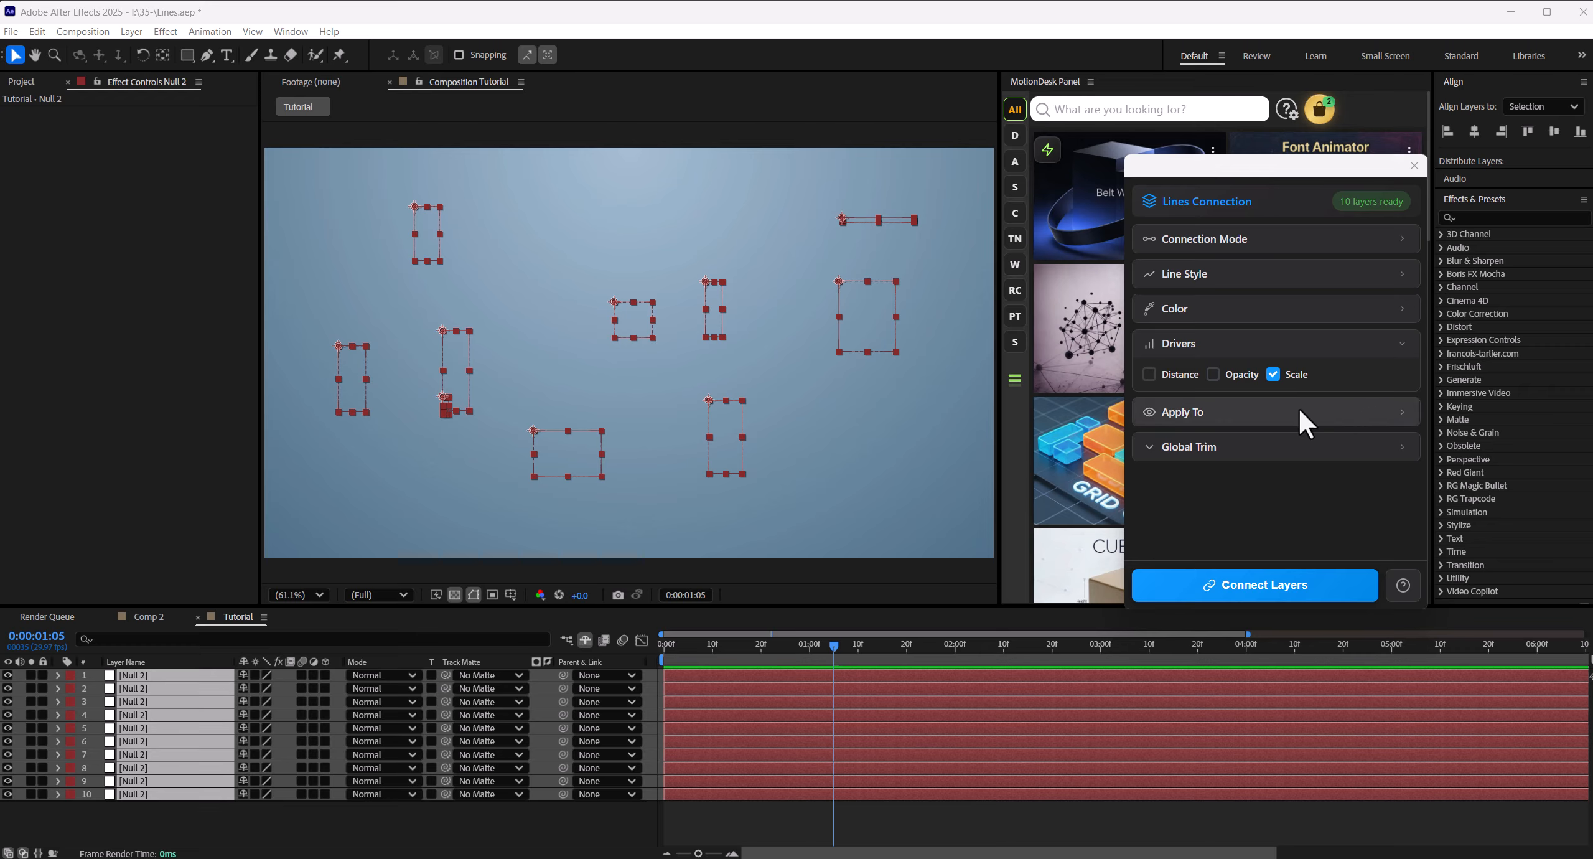
{"action": "left_click", "coordinate": [1216, 341]}
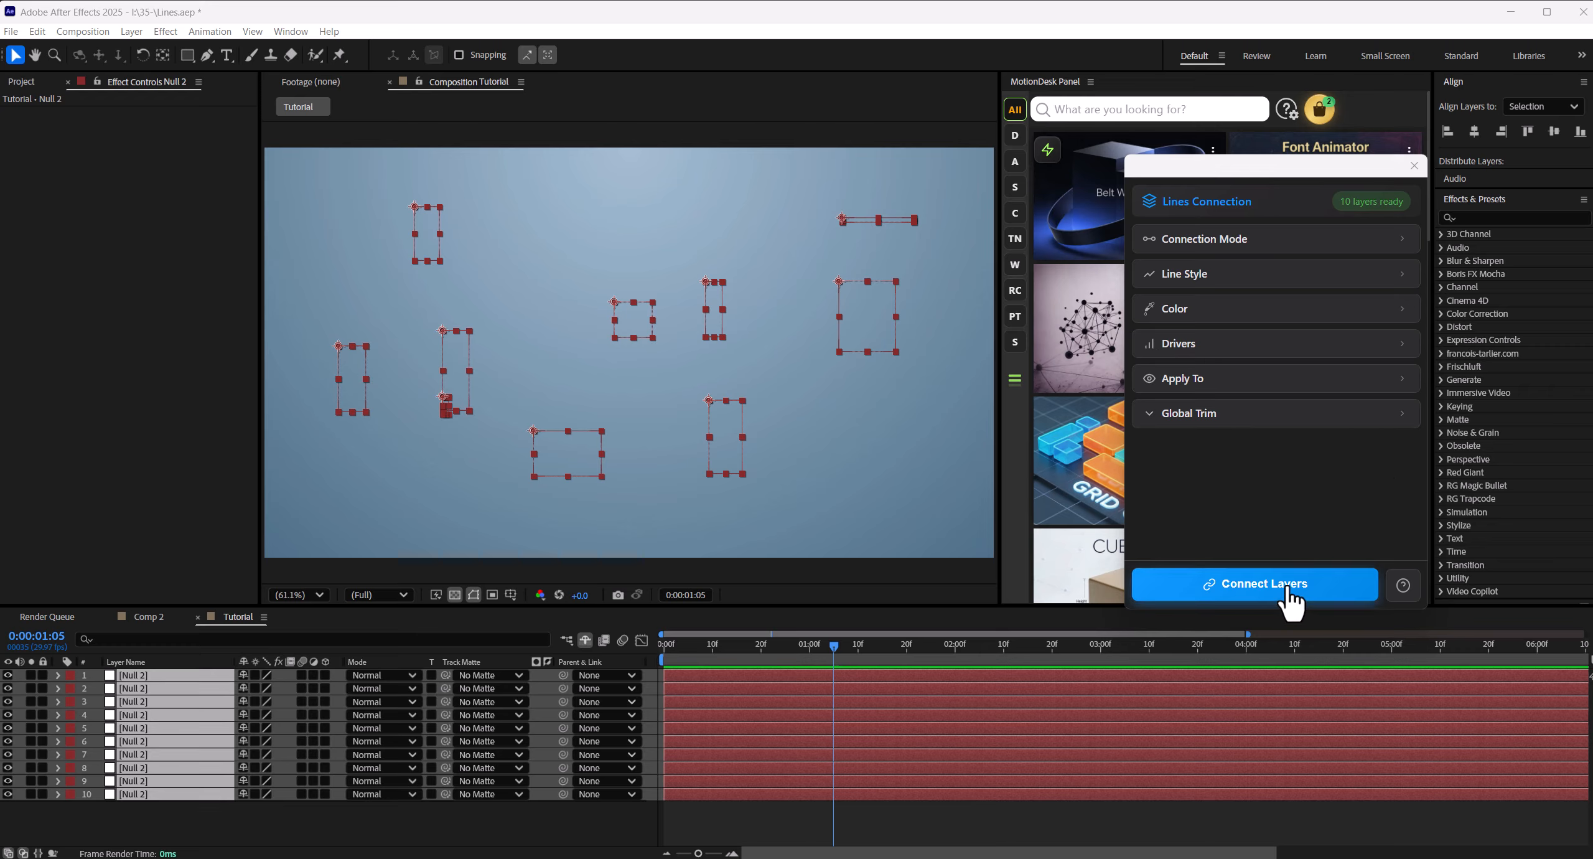
- Connect the ten selected nulls with lines and preview the resulting animation
{"action": "left_click", "coordinate": [1190, 588]}
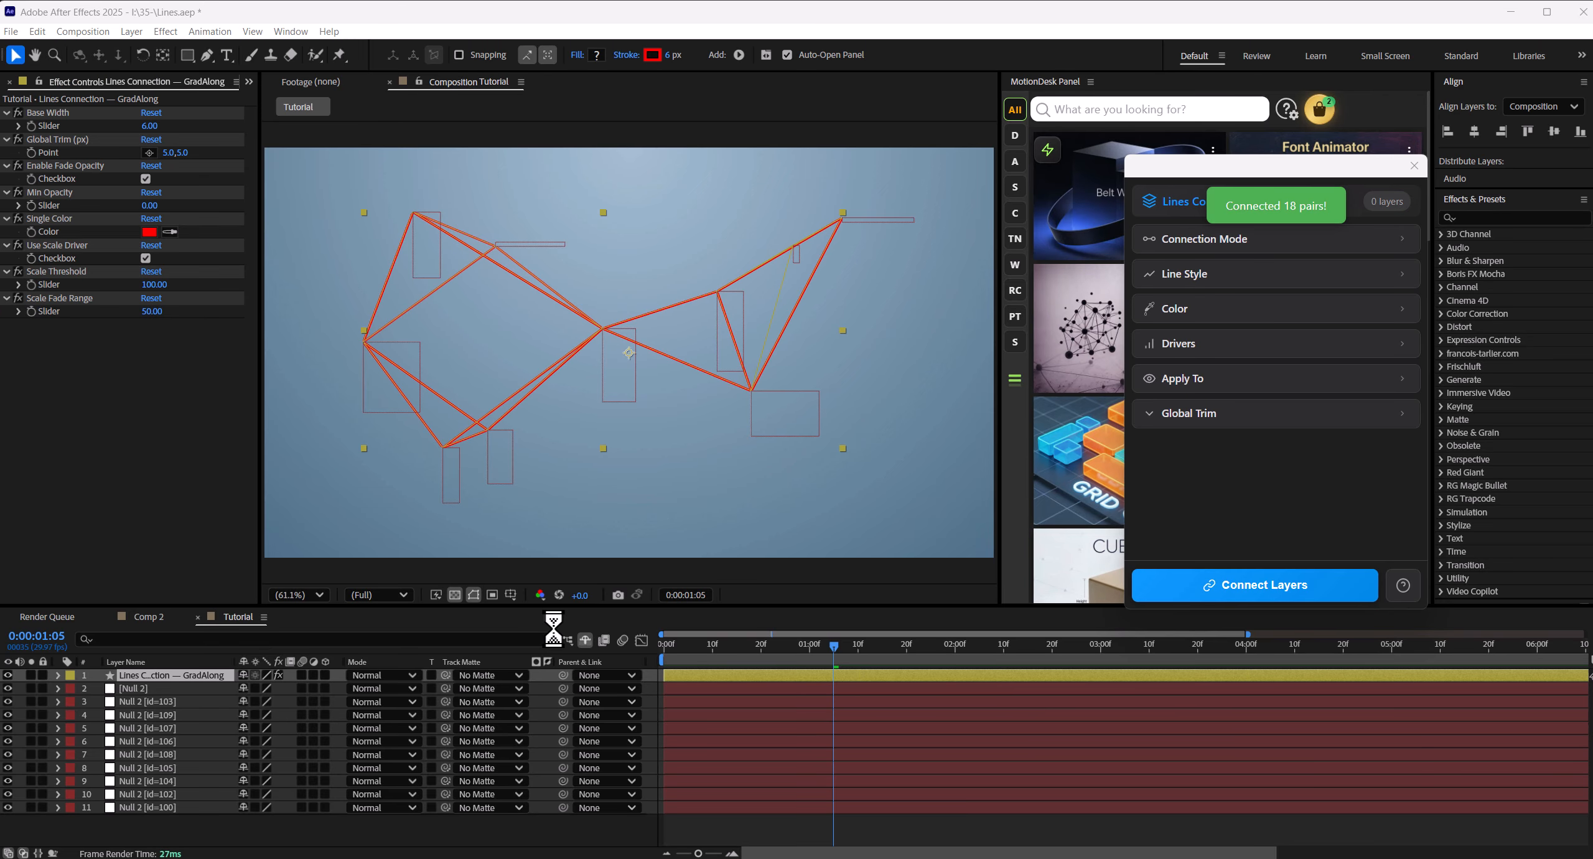
{"action": "key", "text": "space"}
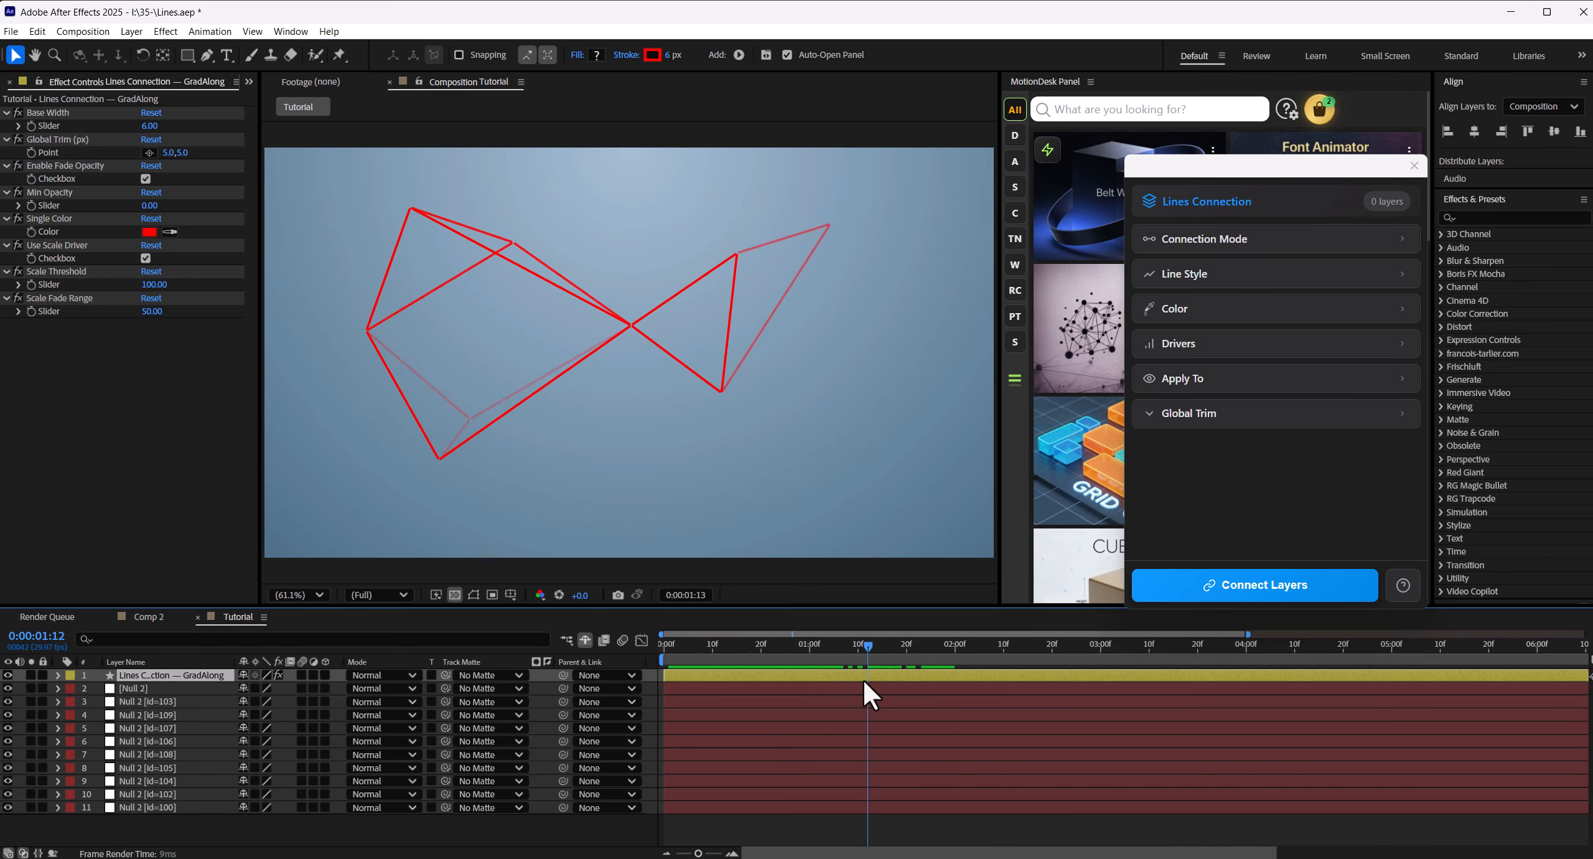
- Try a different Scale Threshold on the lines layer, then undo the change
{"action": "mouse_move", "coordinate": [153, 284]}
{"action": "left_mouse_down"}
{"action": "mouse_move", "coordinate": [211, 288]}
{"action": "mouse_move", "coordinate": [109, 299]}
{"action": "mouse_move", "coordinate": [249, 293]}
{"action": "mouse_move", "coordinate": [141, 300]}
{"action": "left_mouse_up"}
{"action": "key", "text": "ctrl+z"}
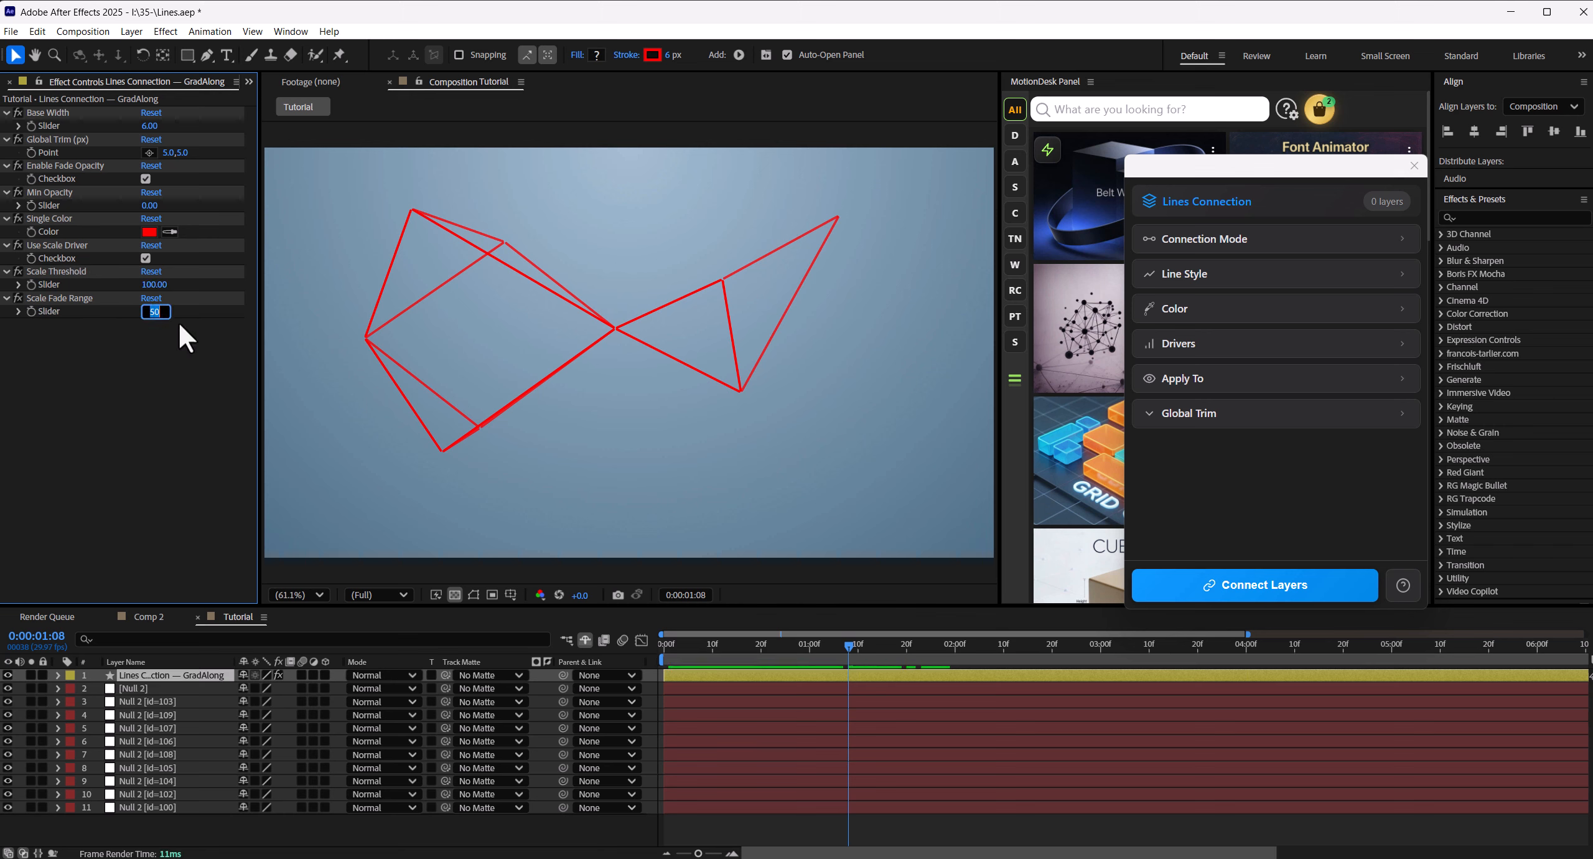
- Set the lines layer's Scale Fade Range to 2 and preview the fading lines
{"action": "type", "text": "2"}
{"action": "key", "text": "Return"}
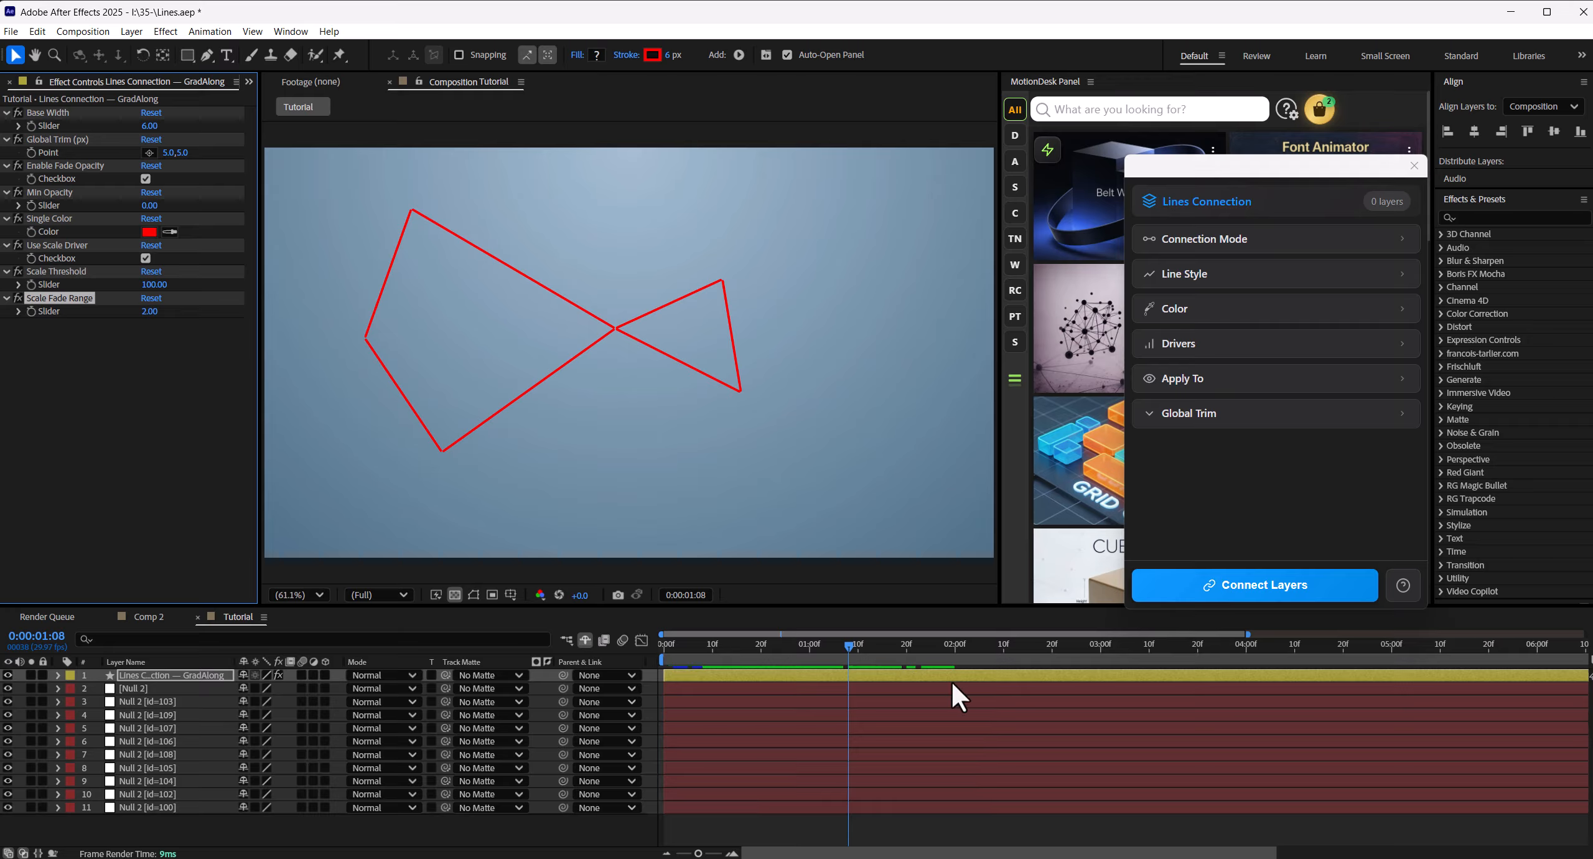
{"action": "mouse_move", "coordinate": [832, 644]}
{"action": "left_mouse_down"}
{"action": "mouse_move", "coordinate": [708, 661]}
{"action": "mouse_move", "coordinate": [1191, 664]}
{"action": "mouse_move", "coordinate": [844, 651]}
{"action": "left_mouse_up"}
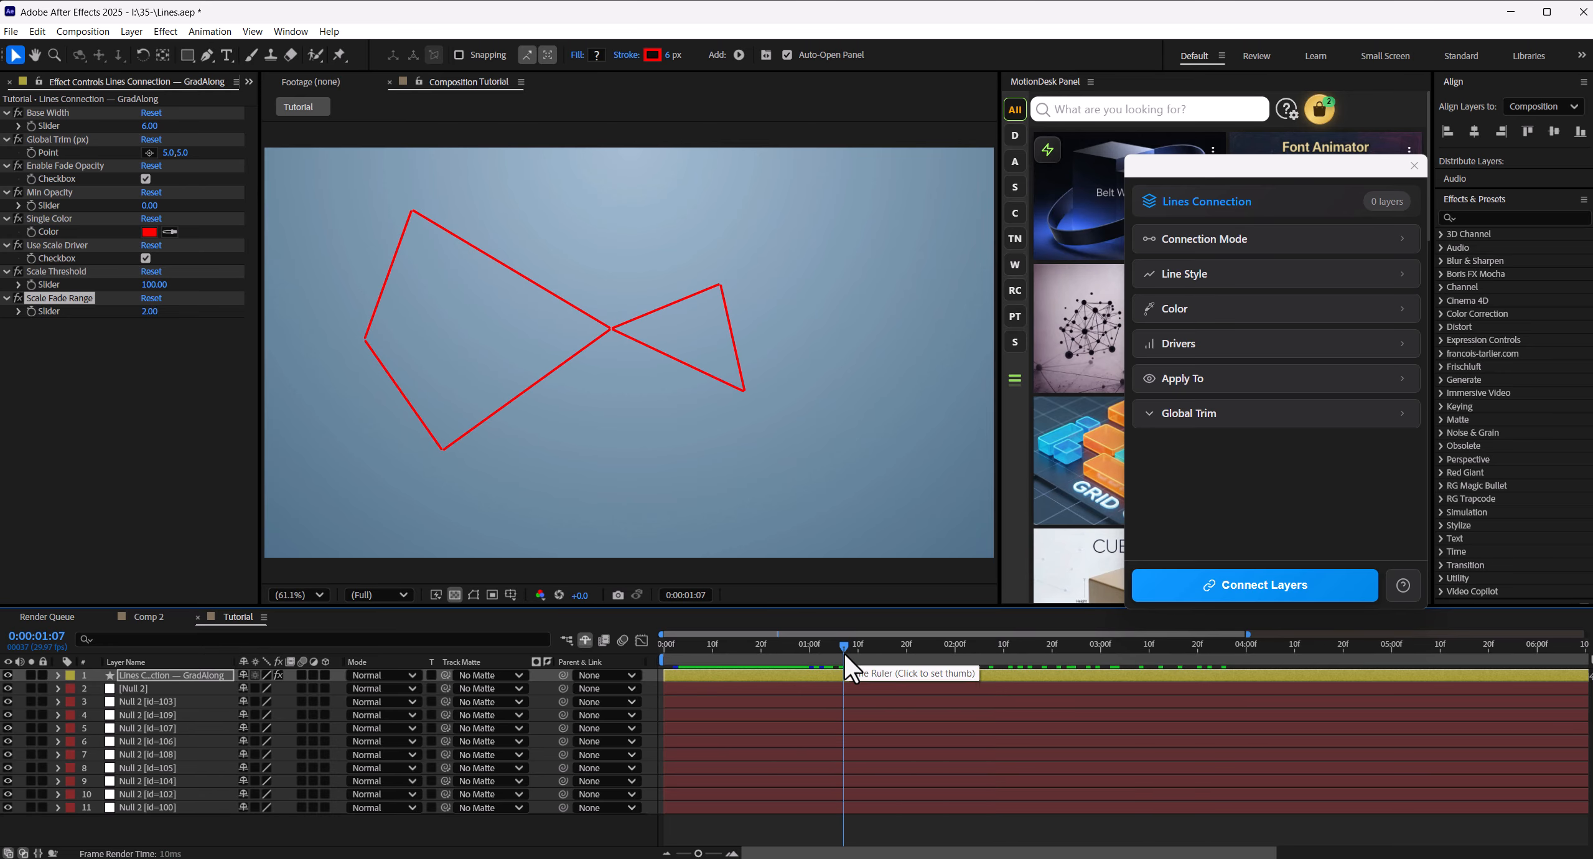
{"action": "key", "text": "space"}
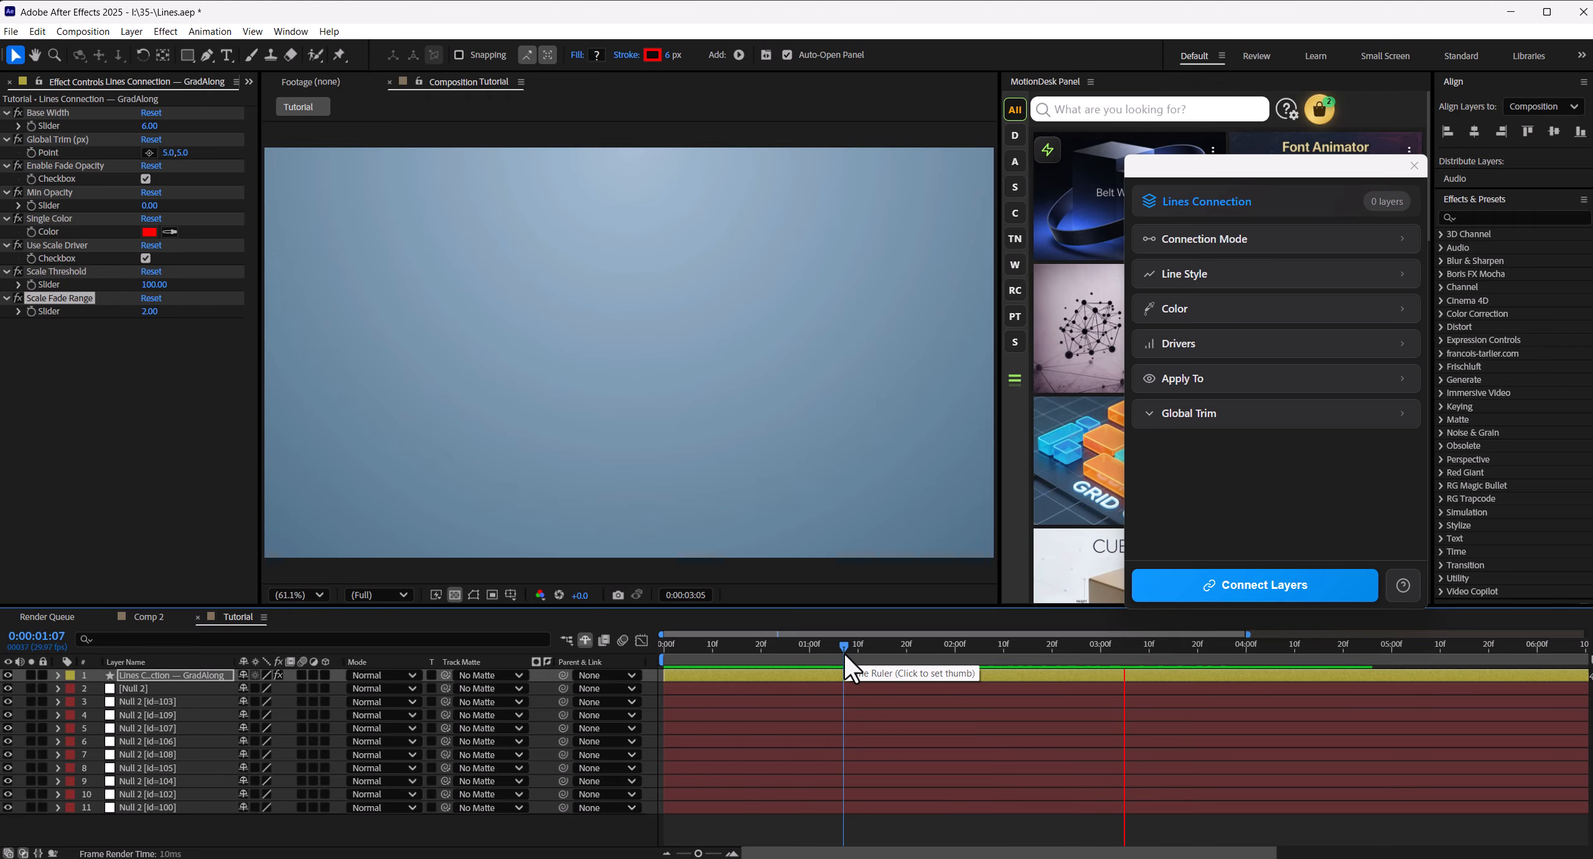
{"action": "left_click", "coordinate": [814, 647]}
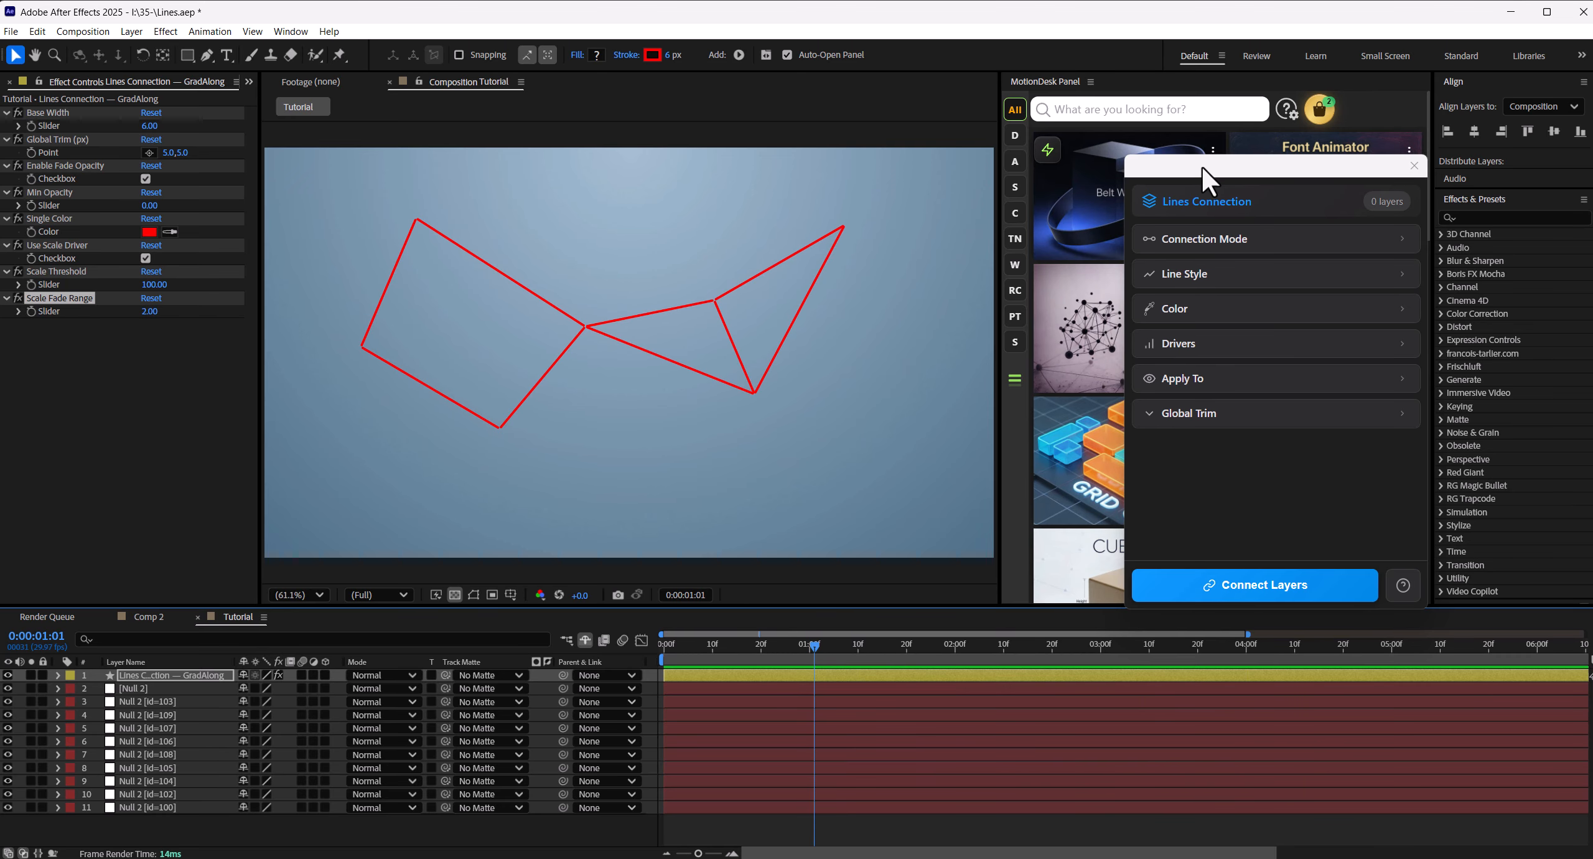
- Deselect all layers and add a text layer reading "Text" in the upper middle of the composition
{"action": "left_click_drag", "start_coordinate": [1203, 169], "coordinate": [1305, 160]}
{"action": "left_click", "coordinate": [419, 837]}
{"action": "left_click", "coordinate": [226, 55]}
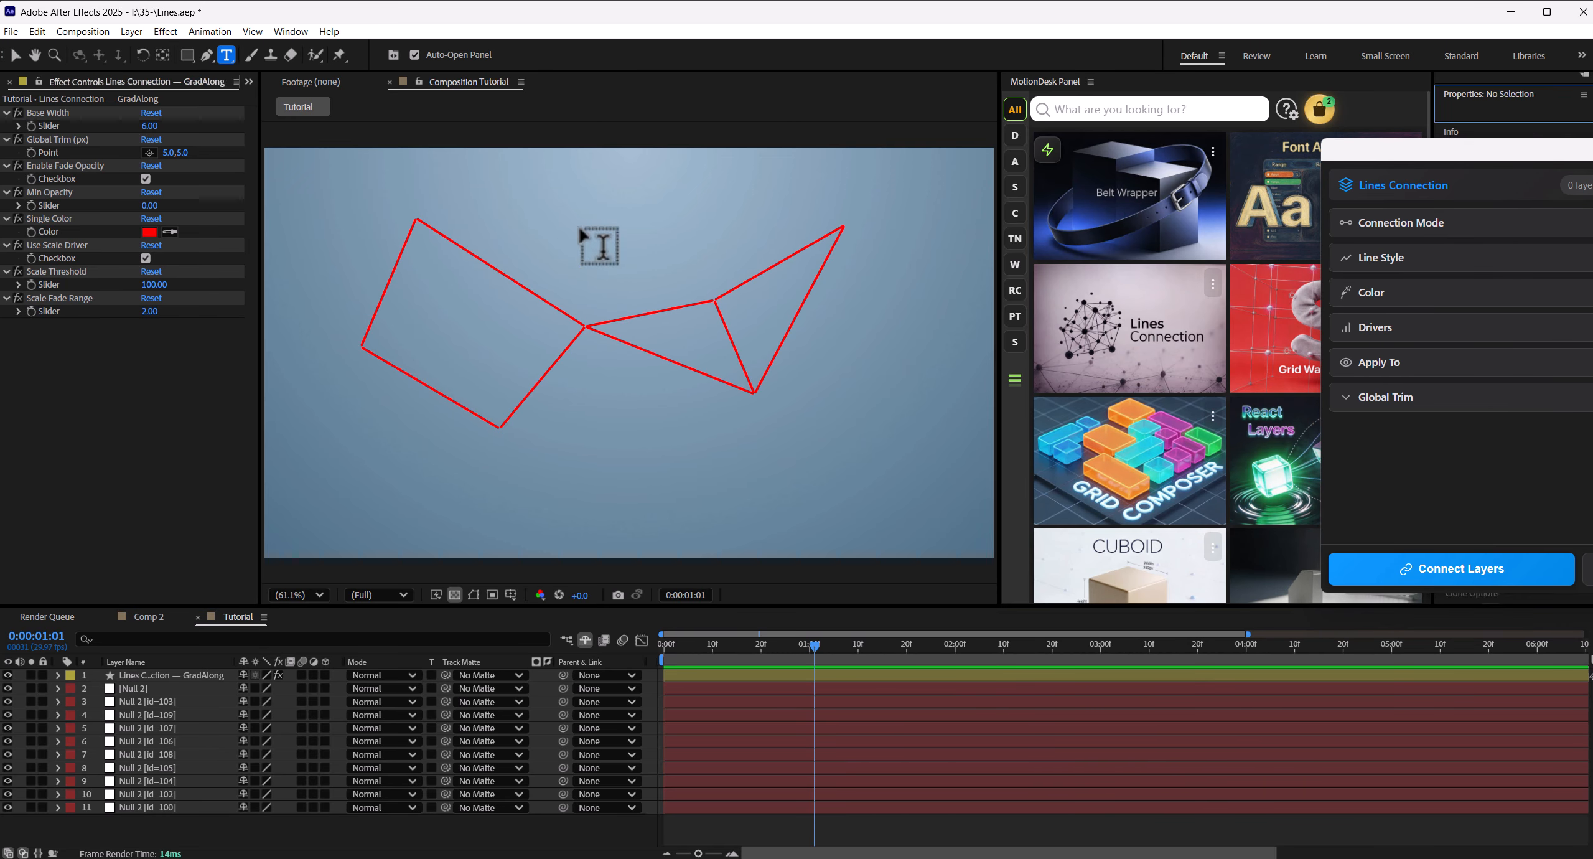
{"action": "left_click", "coordinate": [602, 230]}
{"action": "type", "text": "Text"}
{"action": "left_click", "coordinate": [15, 55]}
- Set the new text layer's font size to 30 px
{"action": "left_click_drag", "start_coordinate": [1432, 146], "coordinate": [1162, 86]}
{"action": "left_click_drag", "start_coordinate": [1432, 355], "coordinate": [1404, 352]}
{"action": "left_click", "coordinate": [1459, 284]}
{"action": "type", "text": "25"}
{"action": "key", "text": "Up"}
{"action": "key", "text": "Up"}
{"action": "key", "text": "Up"}
{"action": "key", "text": "Up"}
{"action": "key", "text": "Up"}
- Change the text to "Connect" and reposition it to about 884, 241
{"action": "double_click", "coordinate": [606, 230]}
{"action": "type", "text": "Connect"}
{"action": "left_click", "coordinate": [16, 55]}
{"action": "left_click_drag", "start_coordinate": [619, 228], "coordinate": [688, 229]}
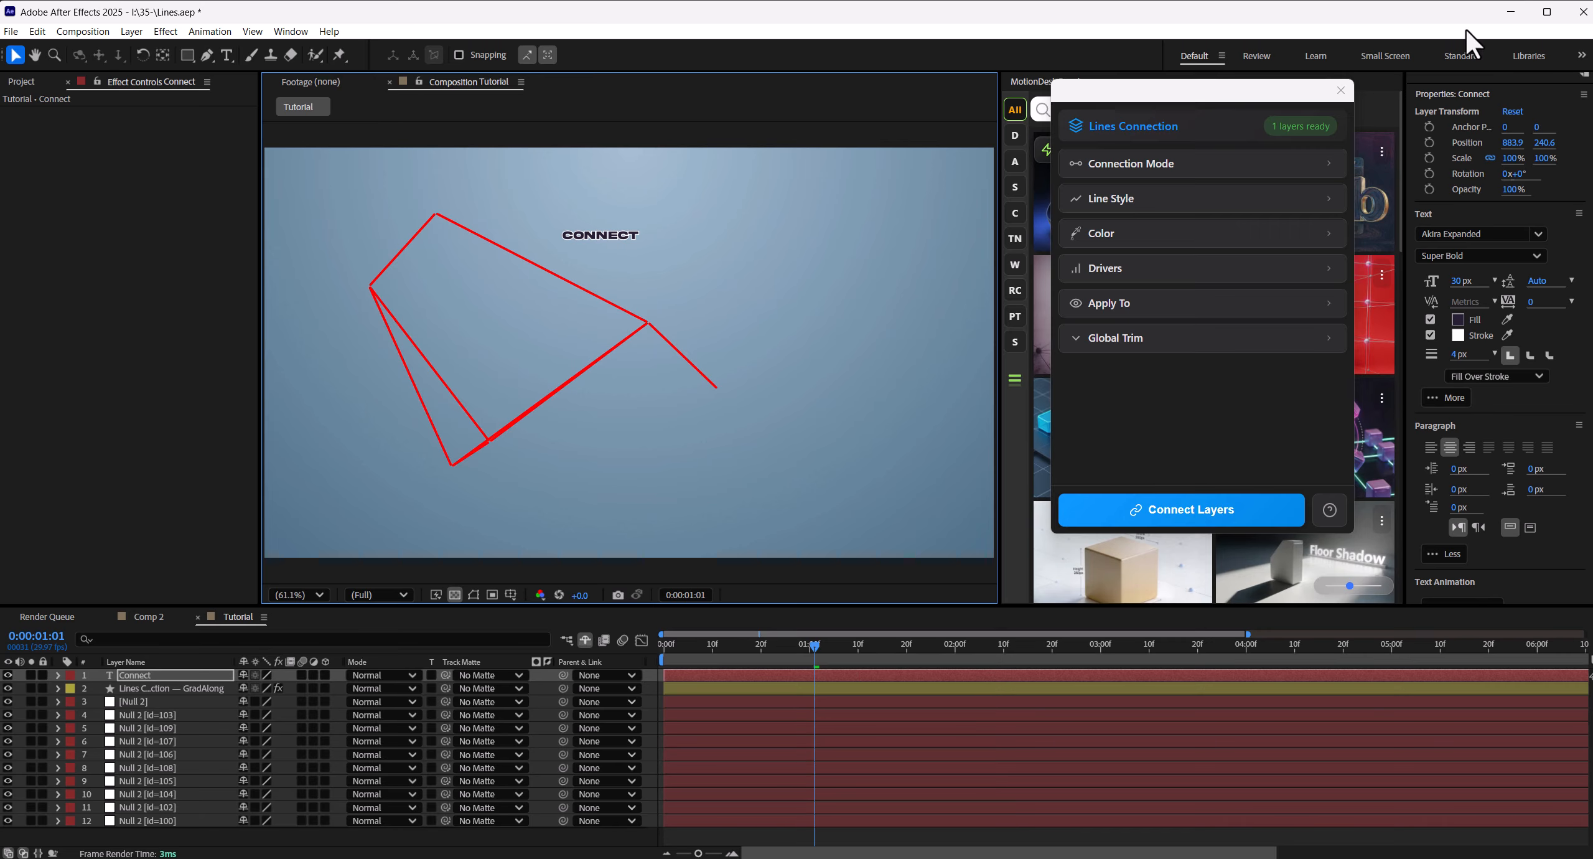
- Close Lines Connection and open the Parent quick tool in MotionDesk
{"action": "left_click", "coordinate": [1341, 90]}
{"action": "left_click", "coordinate": [1052, 154]}
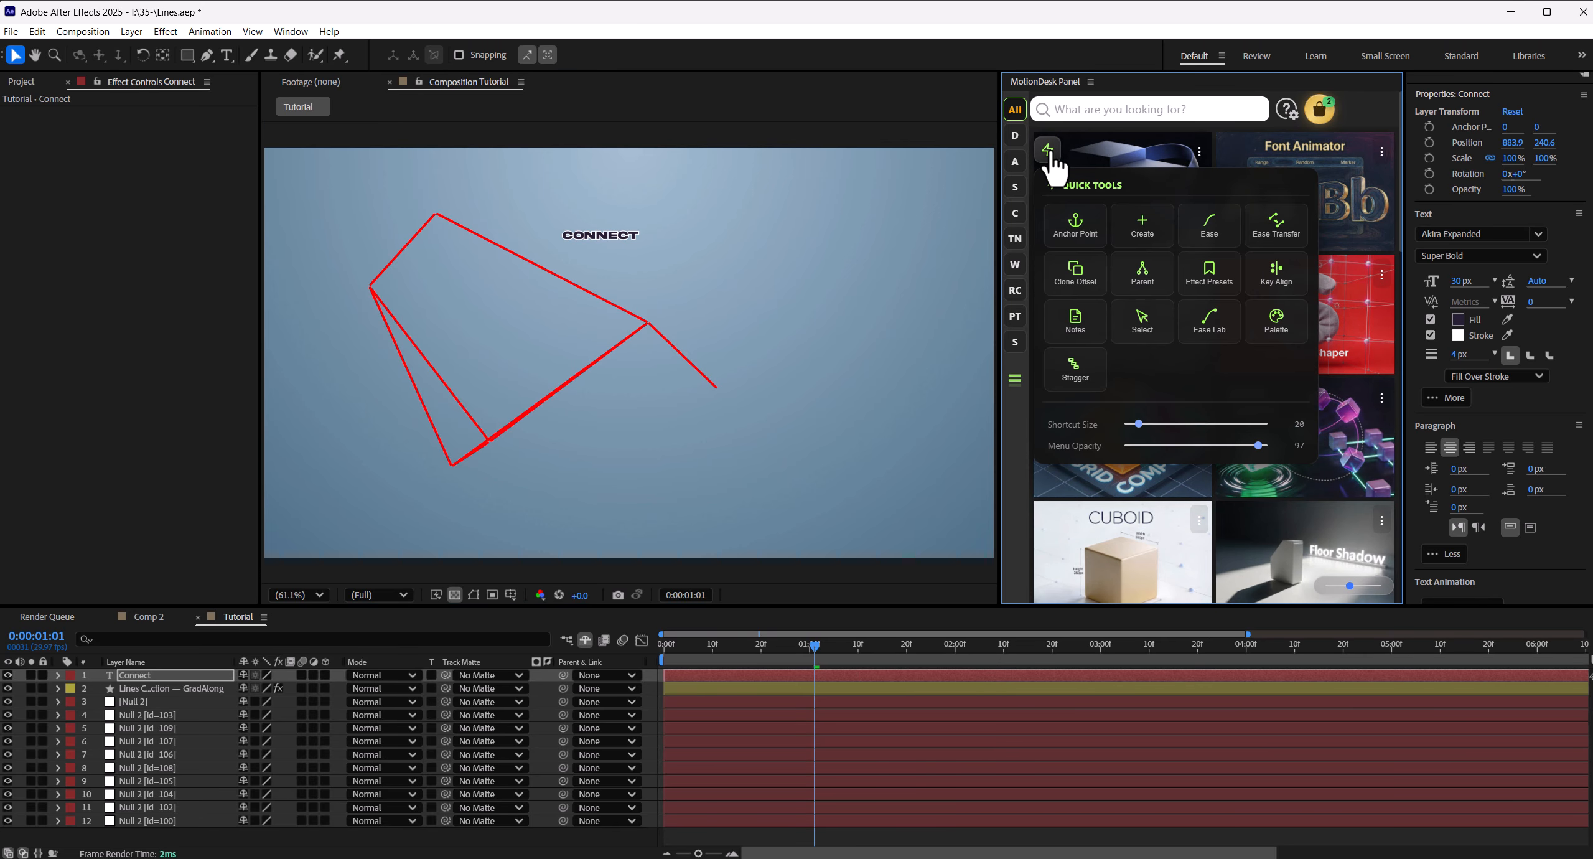
{"action": "left_click", "coordinate": [1142, 277]}
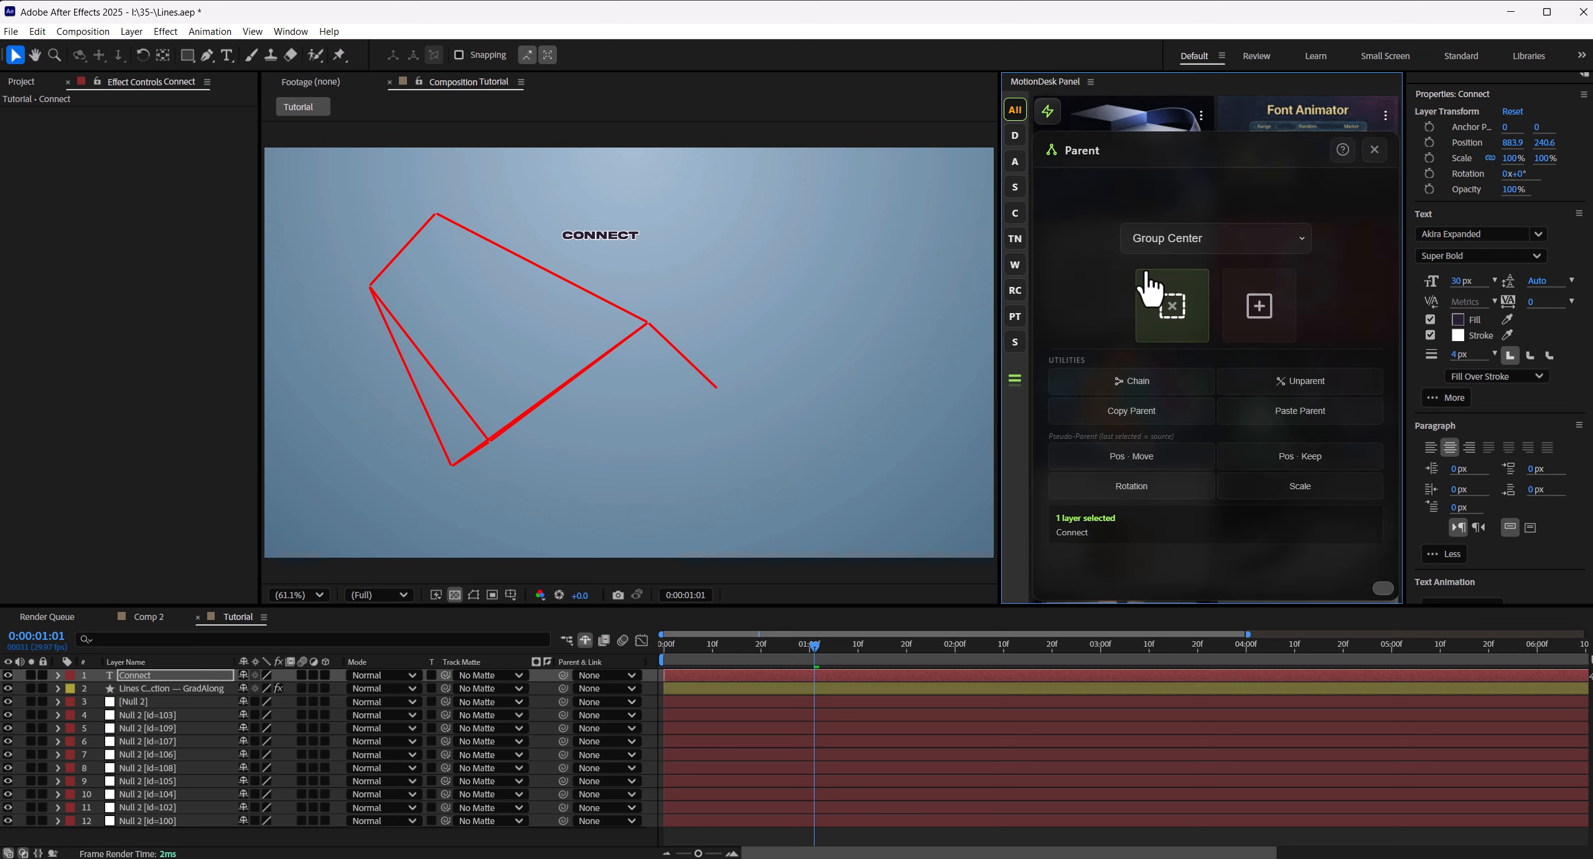
- Place the Connect text layer directly above Null 2 [id=100] and tie its position to that null with Pos · Move
{"action": "left_click", "coordinate": [139, 676]}
{"action": "left_click_drag", "start_coordinate": [138, 672], "coordinate": [186, 805]}
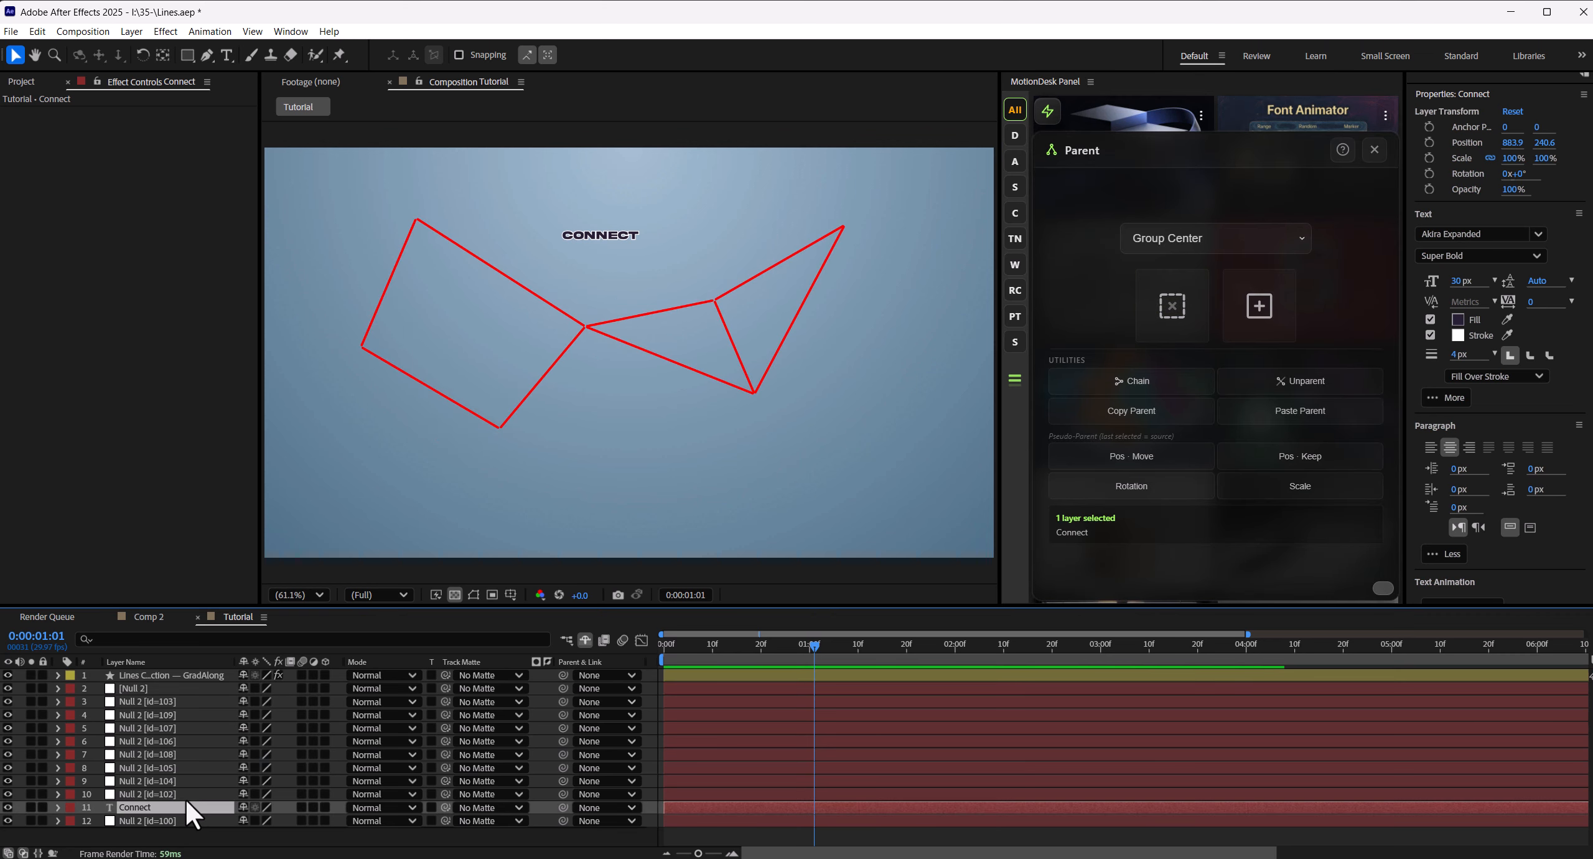
{"action": "left_click", "coordinate": [153, 819], "text": "ctrl"}
{"action": "left_click", "coordinate": [1173, 460]}
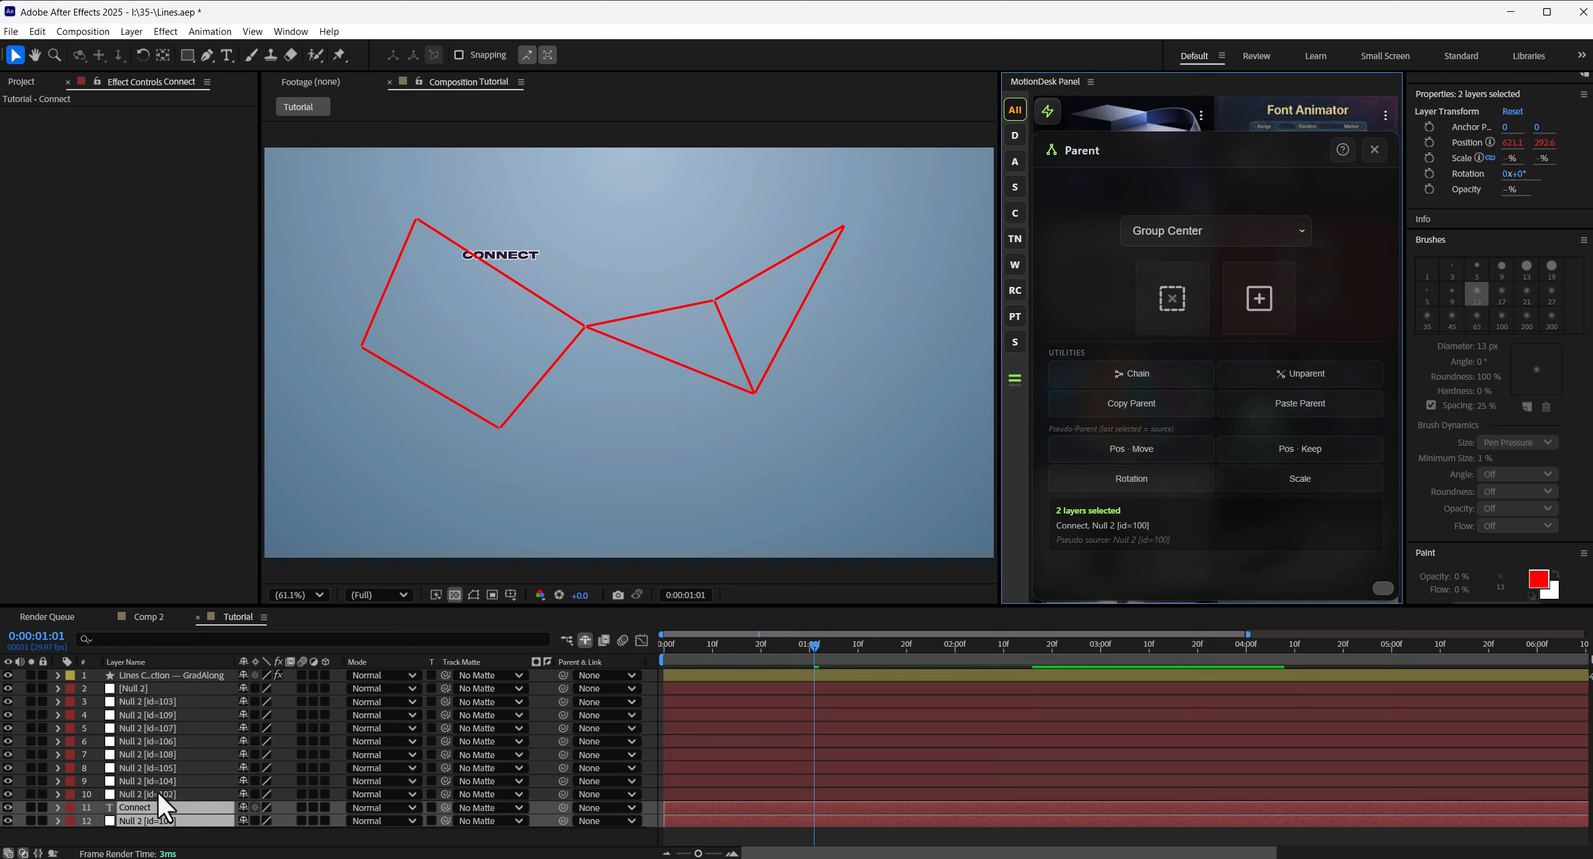
{"action": "left_click", "coordinate": [142, 806]}
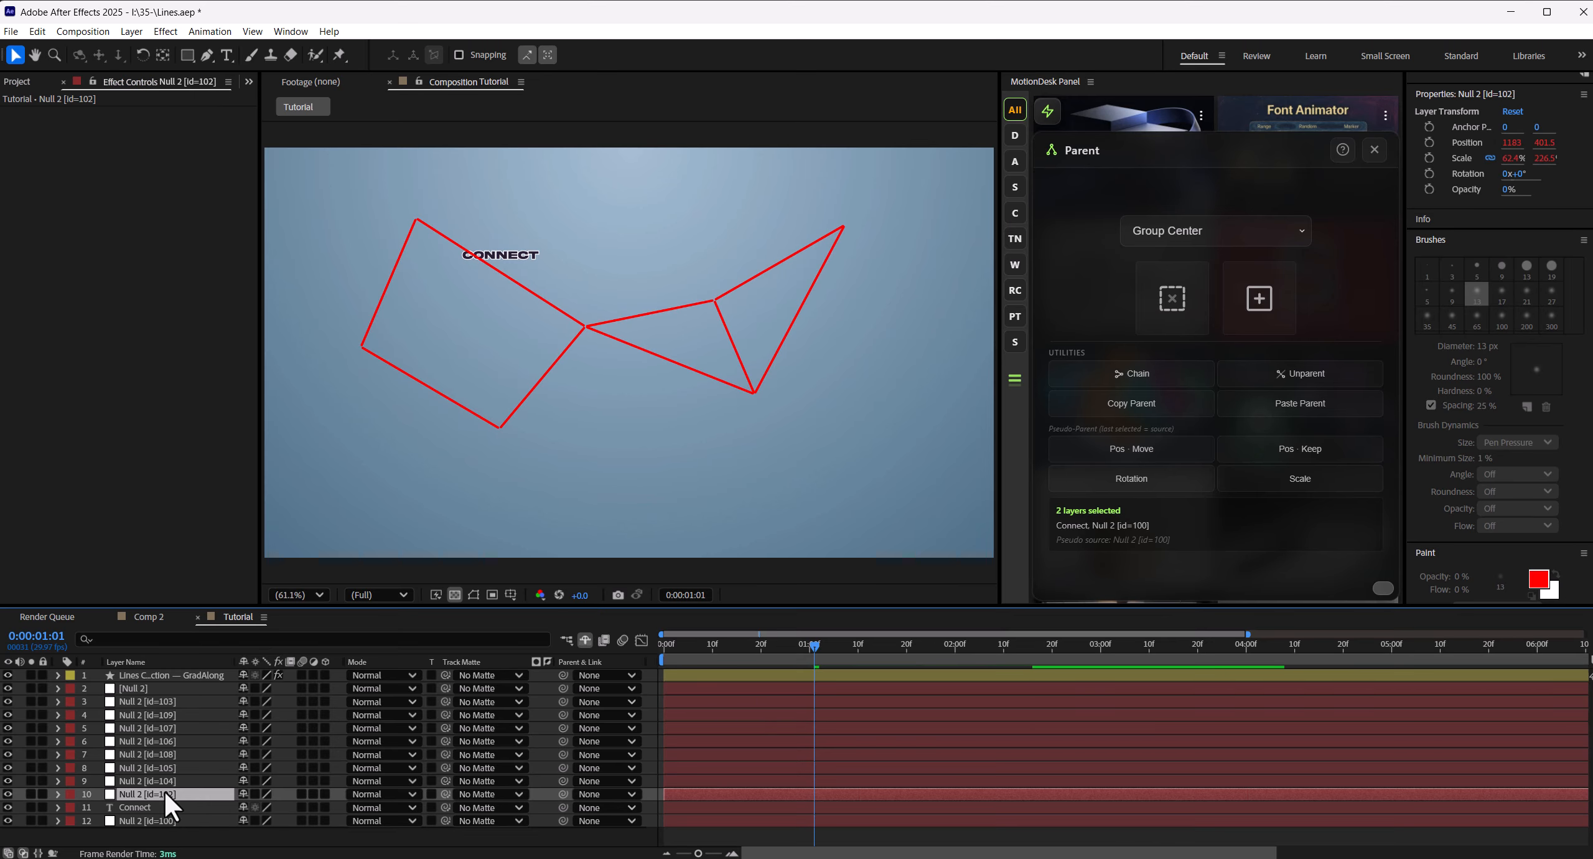
{"action": "left_click", "coordinate": [134, 819]}
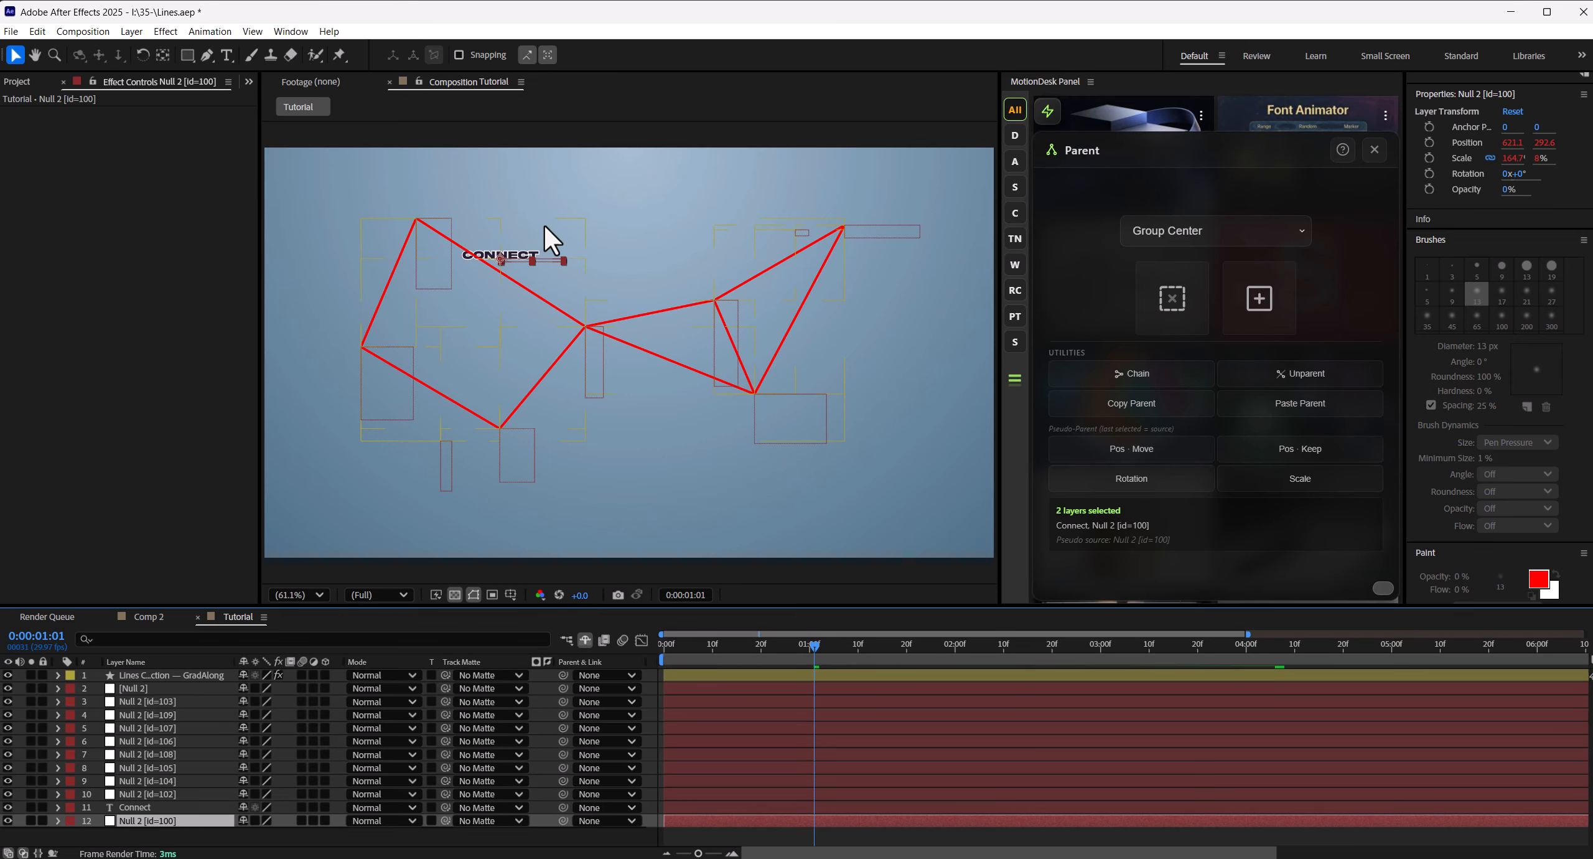
{"action": "left_click", "coordinate": [141, 806]}
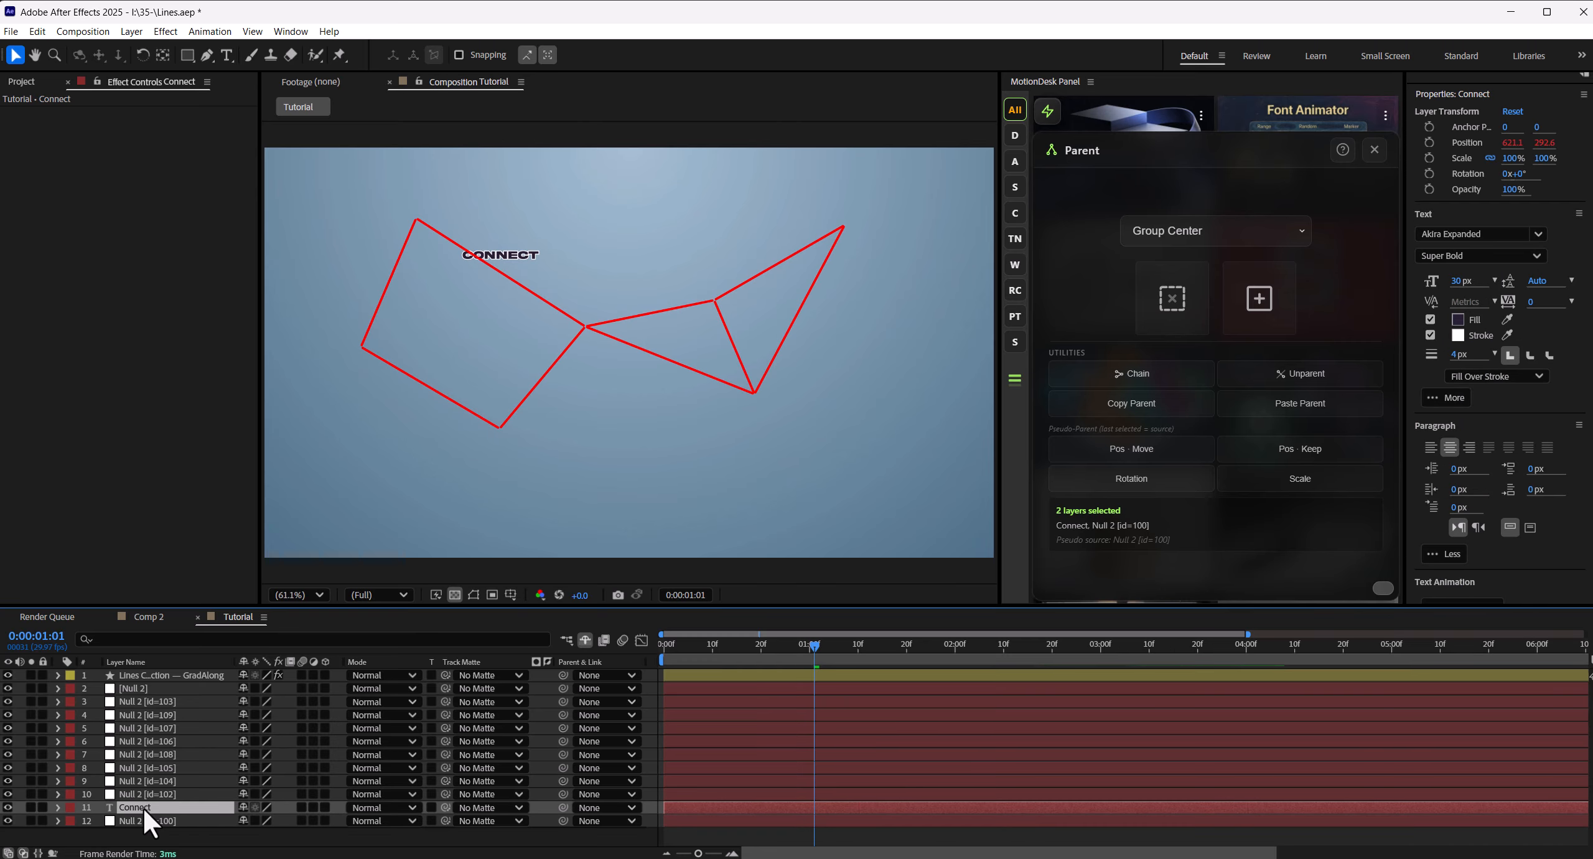
- Duplicate the Connect text and link the copies to Null 2 [id=102] and Null 2 [id=104] with Pos · Move
{"action": "key", "text": "ctrl+d"}
{"action": "left_click_drag", "start_coordinate": [142, 807], "coordinate": [207, 834]}
{"action": "left_click", "coordinate": [153, 804], "text": "ctrl"}
{"action": "left_click", "coordinate": [1123, 457]}
{"action": "left_click", "coordinate": [159, 780]}
{"action": "left_click", "coordinate": [150, 794]}
{"action": "key", "text": "ctrl+d"}
{"action": "left_click", "coordinate": [153, 794], "text": "ctrl"}
{"action": "left_click", "coordinate": [1123, 454]}
- Create further Connect copies and link them to Null 2 [id=105] and Null 2 [id=108] with Pos · Move
{"action": "left_click", "coordinate": [150, 779]}
{"action": "key", "text": "ctrl+d"}
{"action": "key", "text": "ctrl+d"}
{"action": "left_click", "coordinate": [152, 767], "text": "ctrl"}
{"action": "left_click", "coordinate": [1133, 453]}
{"action": "left_click", "coordinate": [143, 754]}
- Duplicate and link Connect texts with Pos · Move for the remaining nulls, from the id=106 null up to the topmost Null 2
{"action": "key", "text": "ctrl+d"}
{"action": "left_click", "coordinate": [141, 753], "text": "ctrl"}
{"action": "left_click", "coordinate": [149, 728]}
{"action": "key", "text": "ctrl+d"}
{"action": "left_click", "coordinate": [153, 728], "text": "ctrl"}
{"action": "left_click", "coordinate": [1133, 453]}
{"action": "left_click", "coordinate": [157, 714], "text": "ctrl"}
{"action": "left_click", "coordinate": [1133, 453]}
{"action": "left_click", "coordinate": [140, 727]}
{"action": "left_click", "coordinate": [138, 701]}
{"action": "key", "text": "ctrl+d"}
{"action": "left_click", "coordinate": [142, 701], "text": "ctrl"}
{"action": "left_click", "coordinate": [1148, 450]}
- Place the lines layer below all text and null layers, preview the animation, and move the current time to 0:00:01:04
{"action": "left_click", "coordinate": [642, 743]}
{"action": "key", "text": "space"}
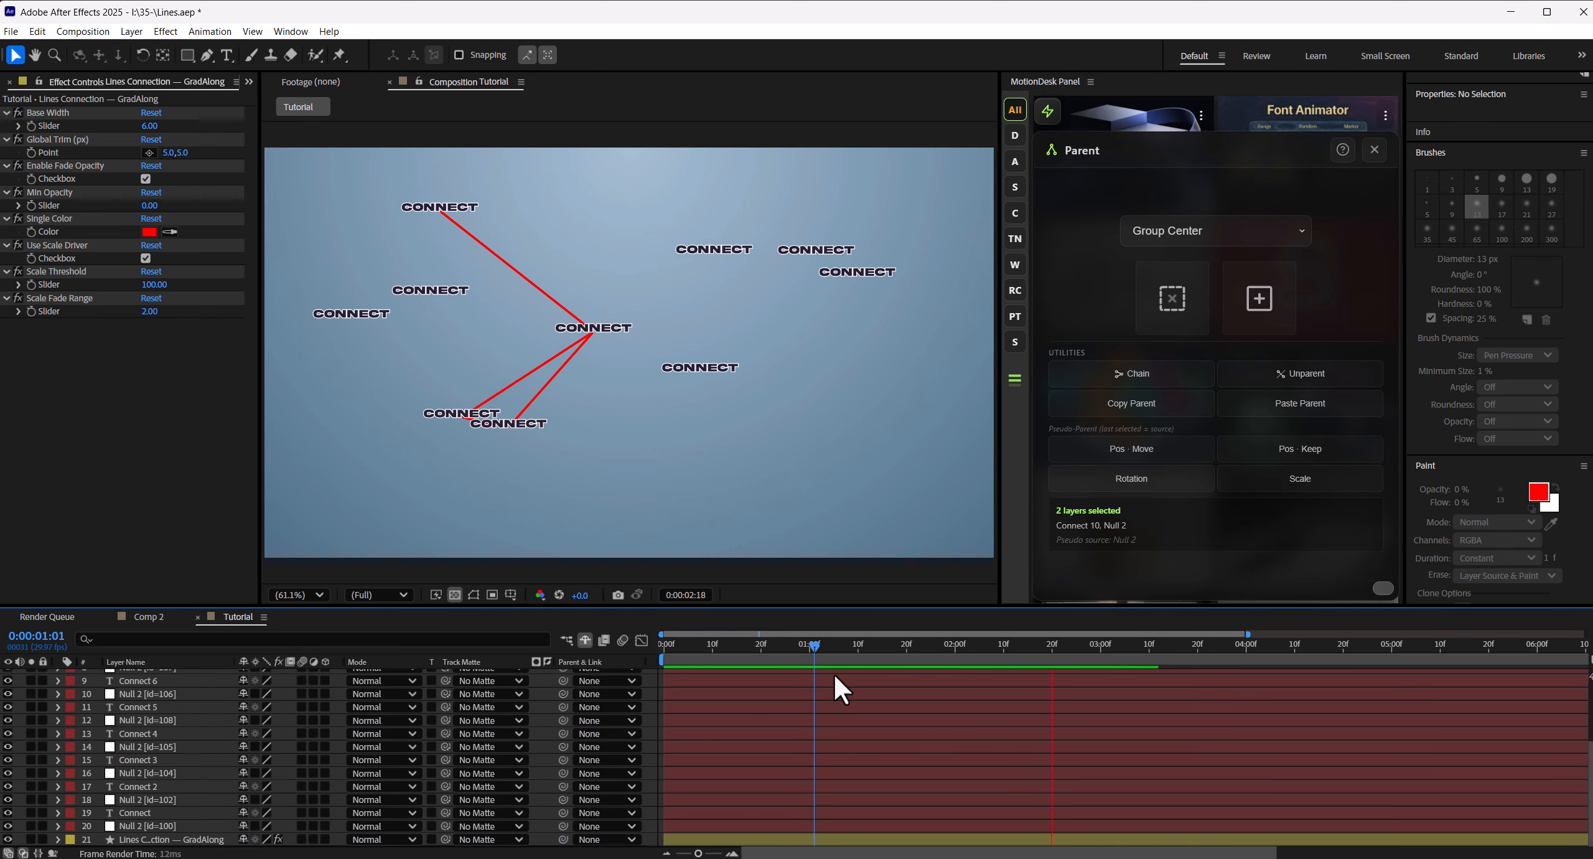
{"action": "left_click_drag", "start_coordinate": [907, 651], "coordinate": [826, 676]}
- Reposition several nulls in the composition, including [id=107] and [id=108], to spread out the Connect labels
{"action": "scroll", "coordinate": [401, 186], "scroll_direction": "up", "scroll_amount": 1}
{"action": "left_click", "coordinate": [483, 234]}
{"action": "left_click_drag", "start_coordinate": [483, 234], "coordinate": [494, 342]}
{"action": "scroll", "coordinate": [547, 330], "scroll_direction": "down", "scroll_amount": 1}
{"action": "left_click_drag", "start_coordinate": [647, 428], "coordinate": [569, 380]}
{"action": "scroll", "coordinate": [627, 353], "scroll_direction": "up", "scroll_amount": 1}
{"action": "left_click_drag", "start_coordinate": [876, 337], "coordinate": [707, 333]}
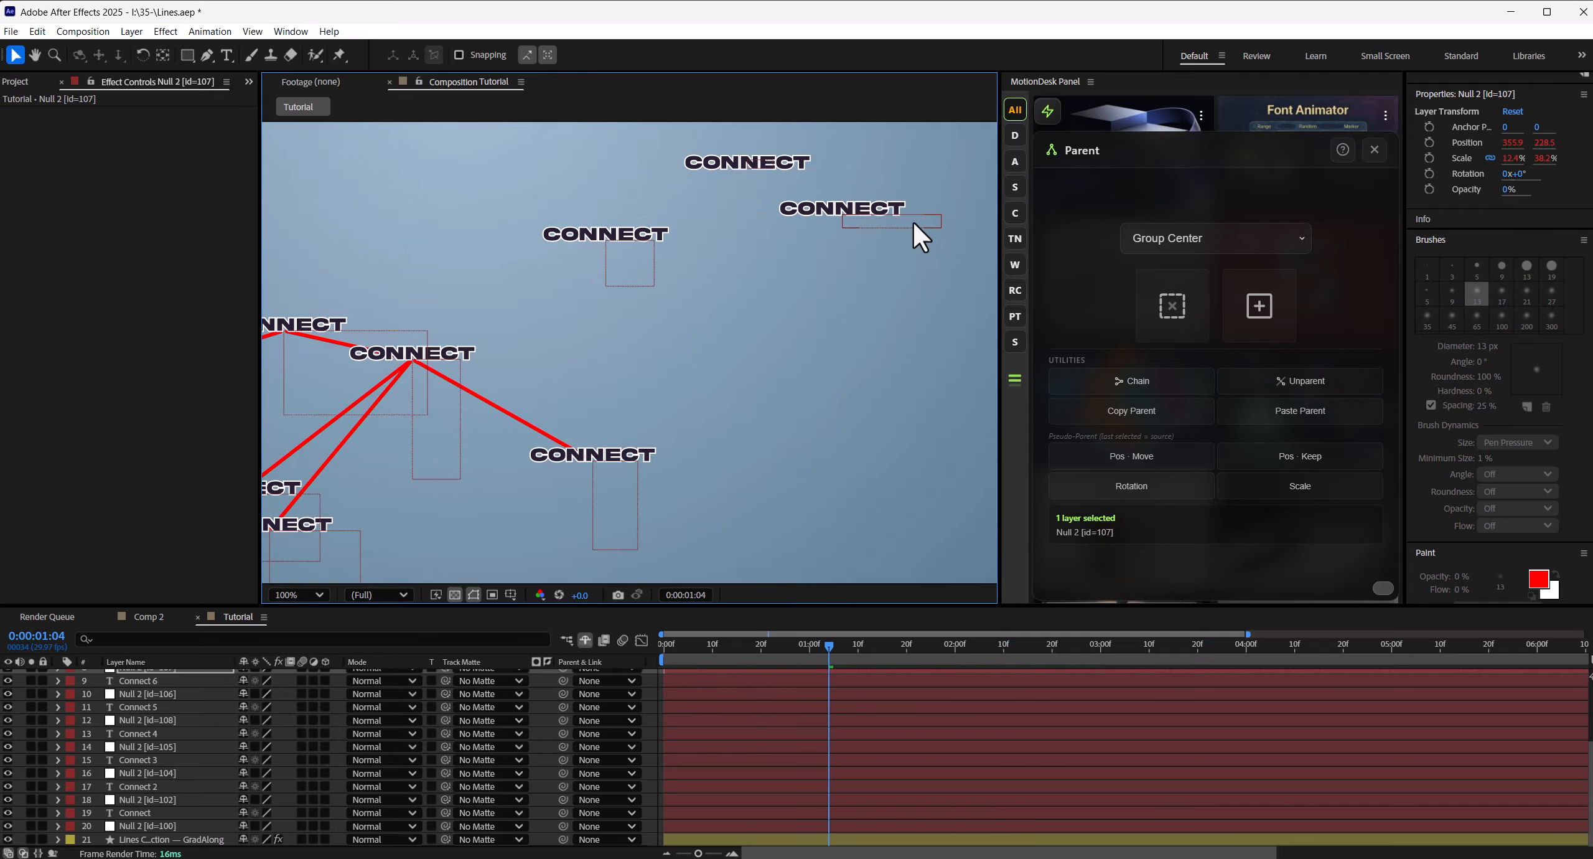
{"action": "left_click_drag", "start_coordinate": [912, 222], "coordinate": [906, 406]}
{"action": "left_click_drag", "start_coordinate": [724, 440], "coordinate": [919, 277]}
{"action": "scroll", "coordinate": [615, 334], "scroll_direction": "down", "scroll_amount": 1}
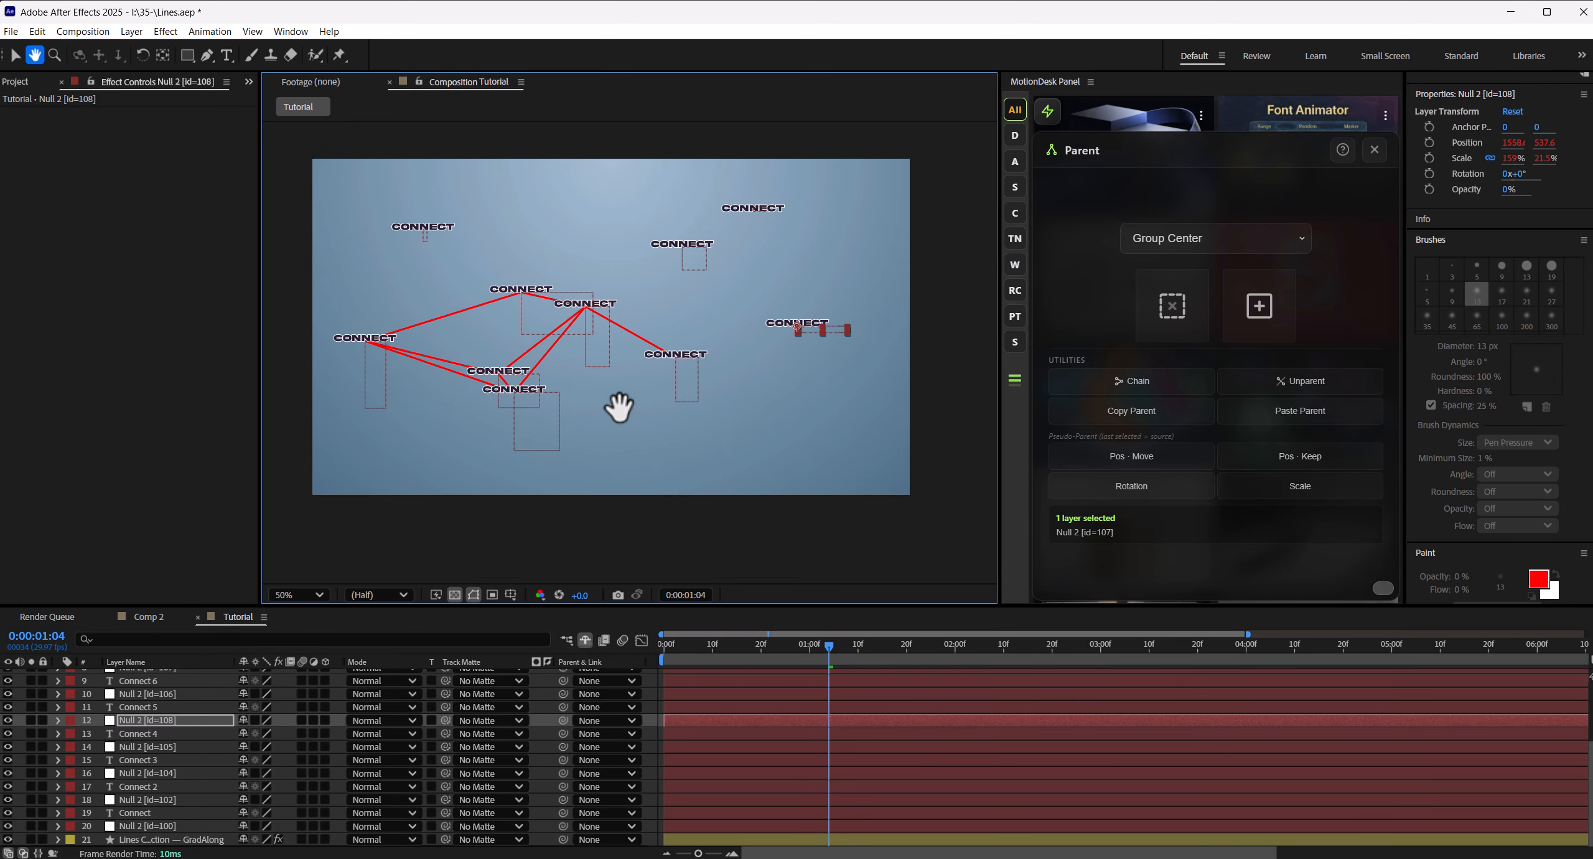
{"action": "left_click", "coordinate": [652, 707]}
- Set the lines layer's Global Trim to 20, 20
{"action": "left_click", "coordinate": [163, 839]}
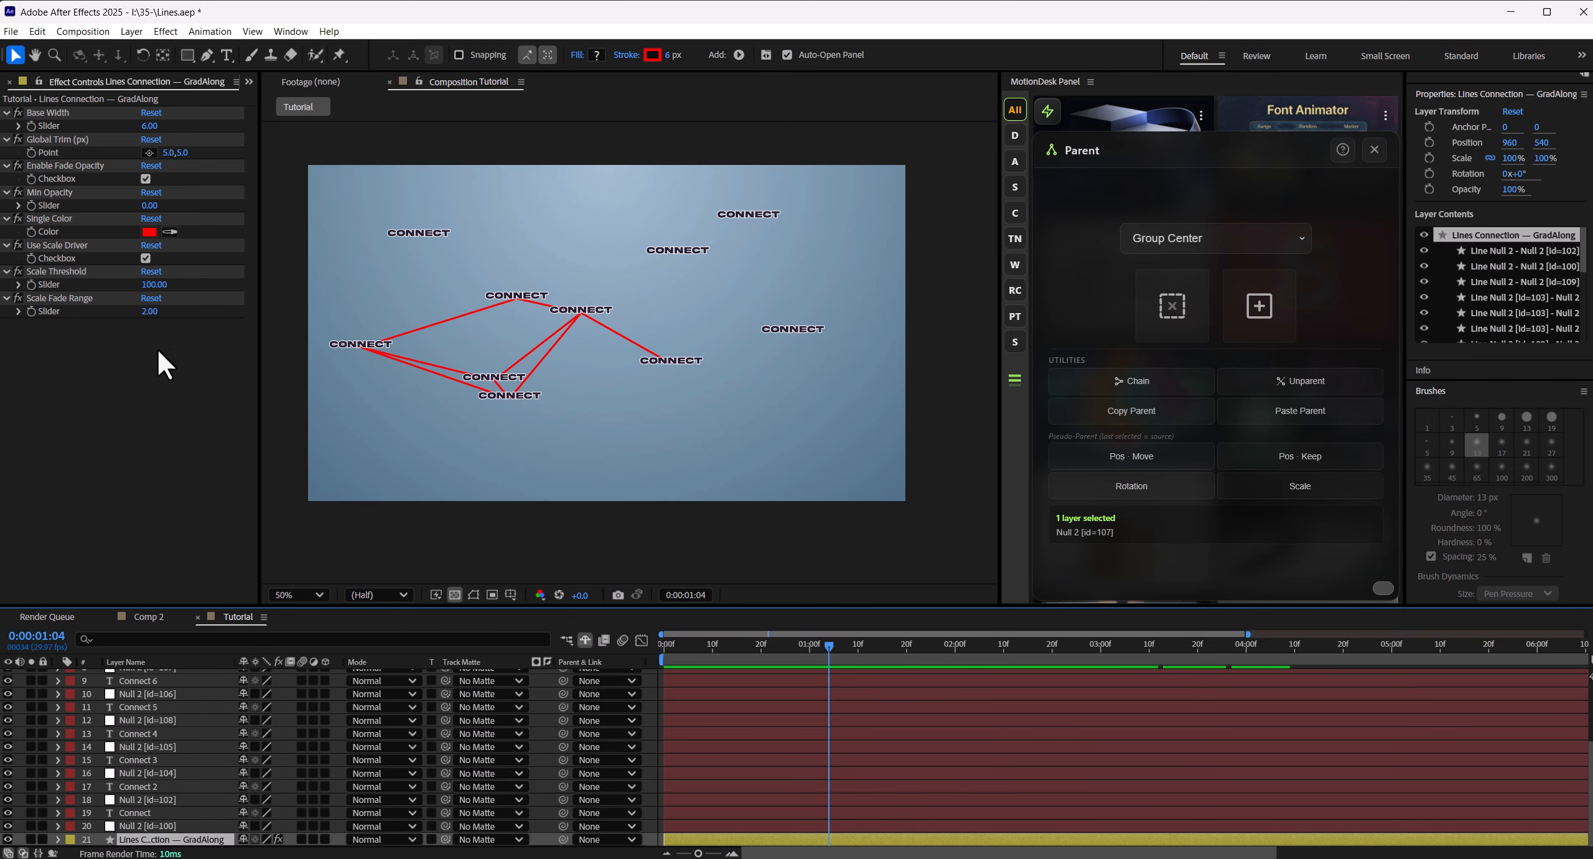
{"action": "left_click", "coordinate": [168, 153]}
{"action": "type", "text": "20"}
{"action": "key", "text": "Tab"}
{"action": "type", "text": "20"}
{"action": "key", "text": "Return"}
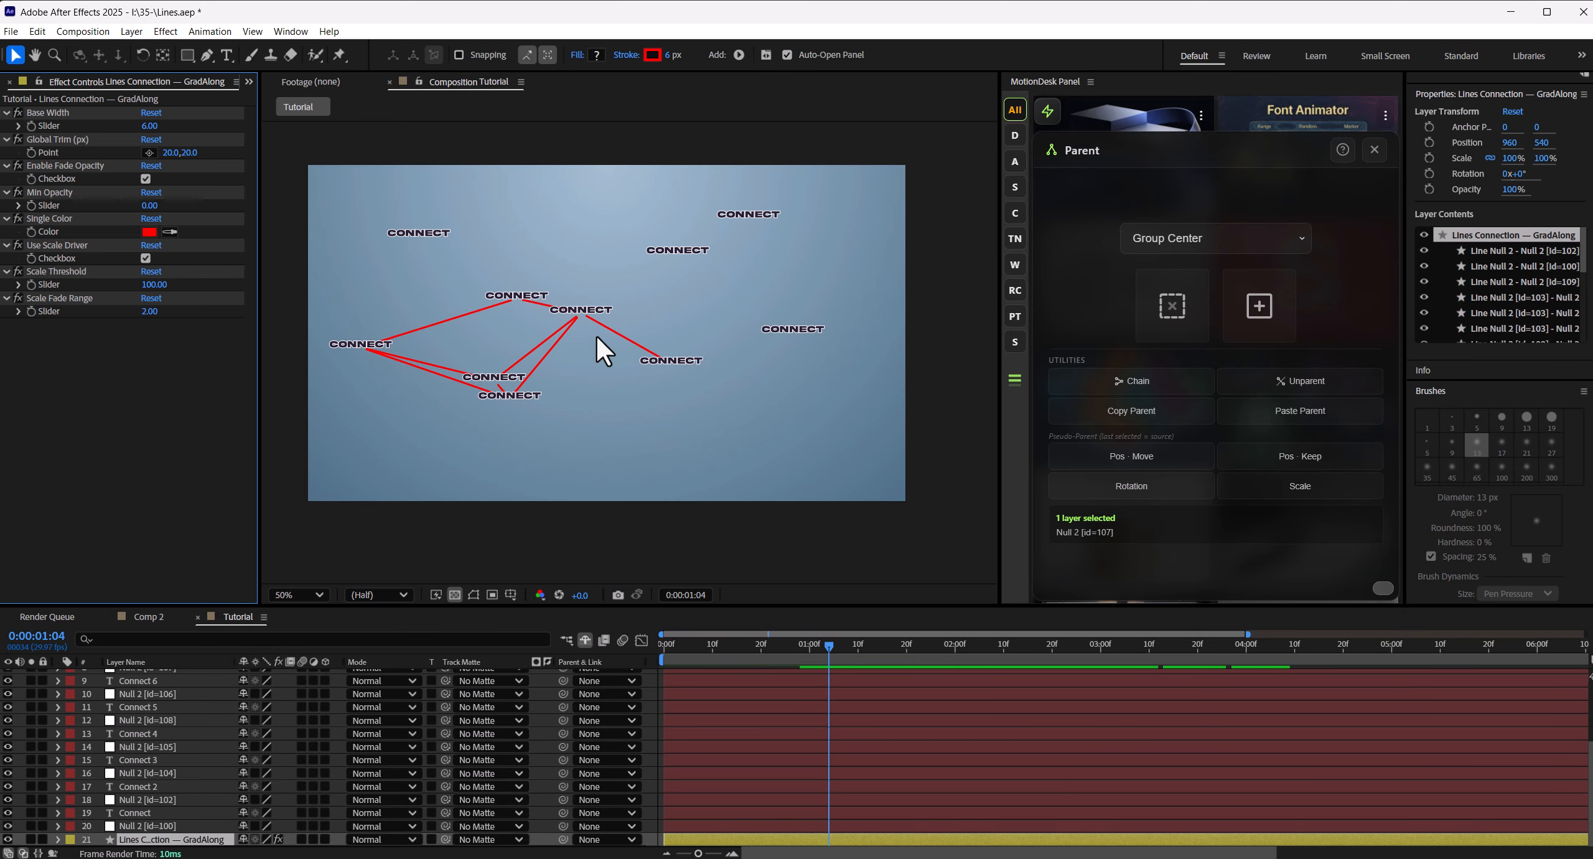
- Change the lines layer's Single Color to orange
{"action": "left_click", "coordinate": [150, 233]}
{"action": "left_click", "coordinate": [841, 515]}
{"action": "left_click", "coordinate": [955, 346]}
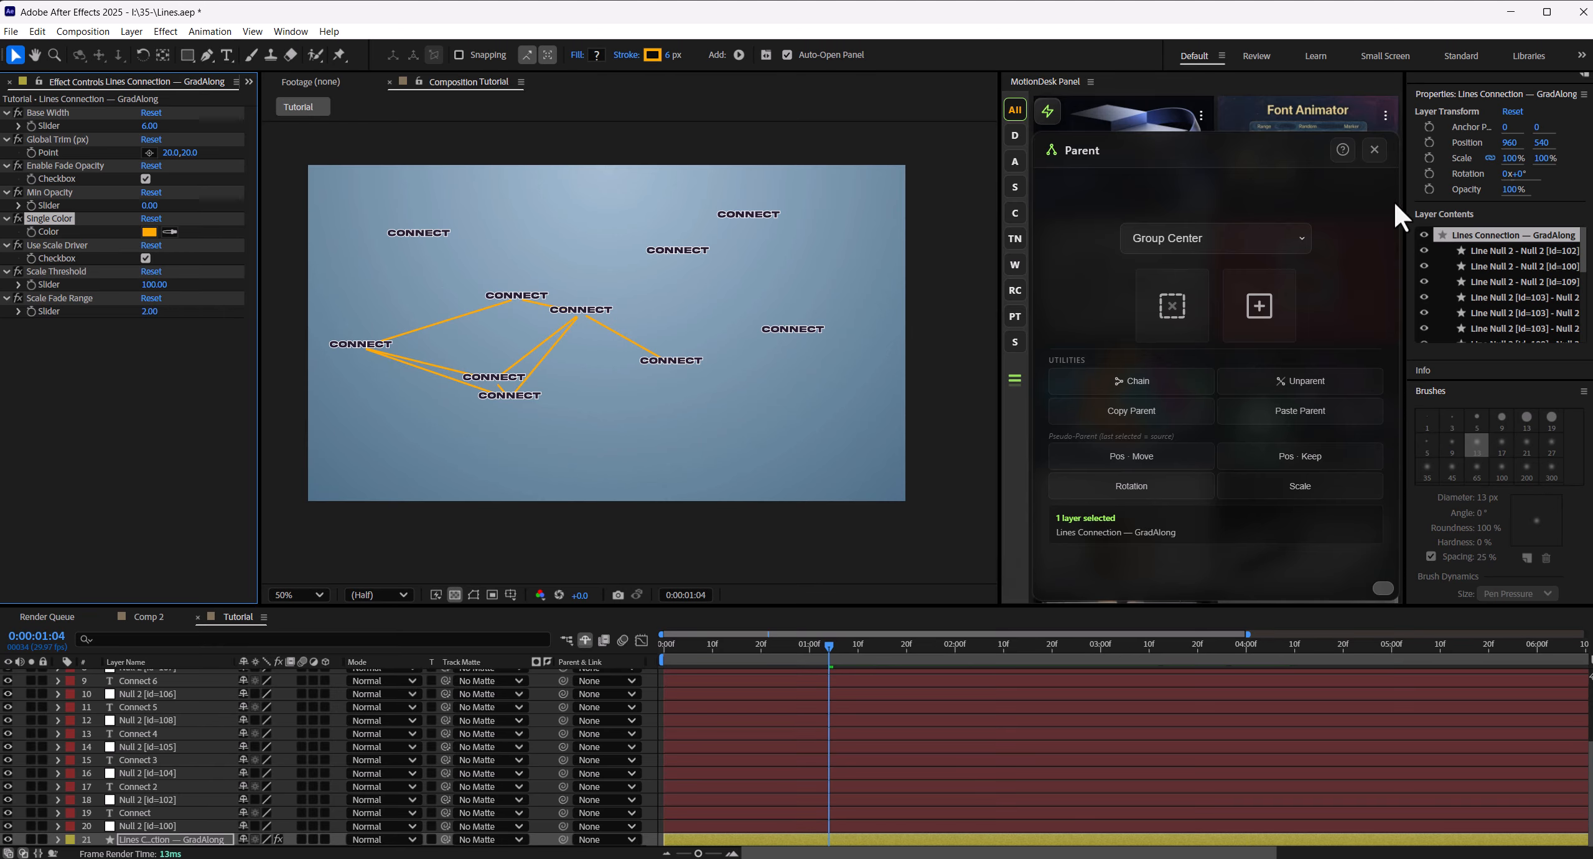
- Close the Parent tool and apply the Glow effect to the lines layer
{"action": "left_click", "coordinate": [1375, 149]}
{"action": "left_click_drag", "start_coordinate": [1406, 163], "coordinate": [1378, 168]}
{"action": "scroll", "coordinate": [1498, 283], "scroll_direction": "up", "scroll_amount": 8}
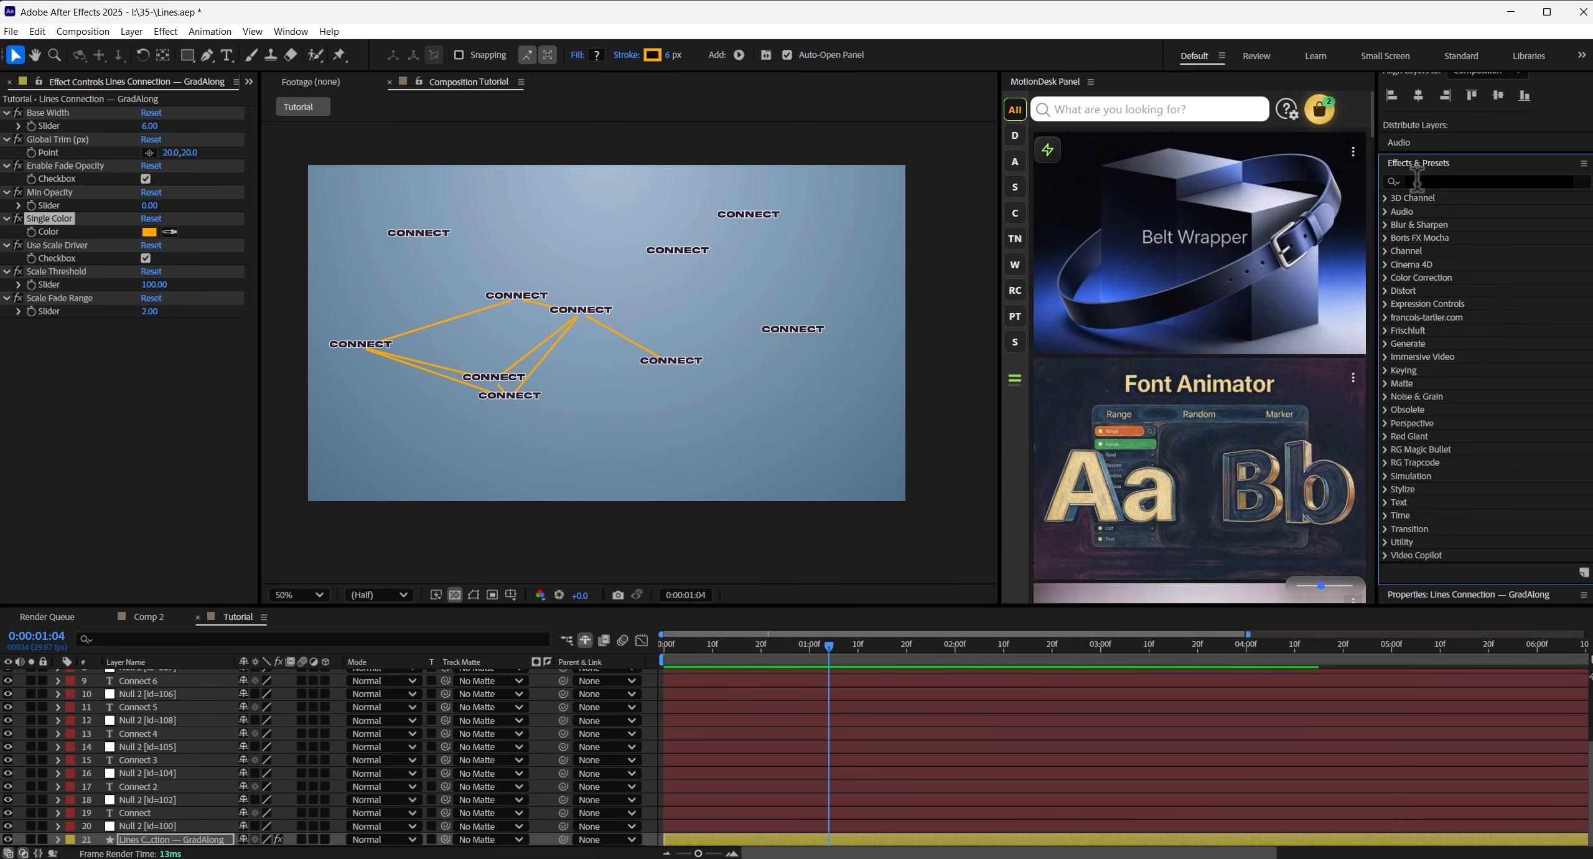
{"action": "left_click", "coordinate": [1460, 185]}
{"action": "type", "text": "glow"}
{"action": "double_click", "coordinate": [1443, 263]}
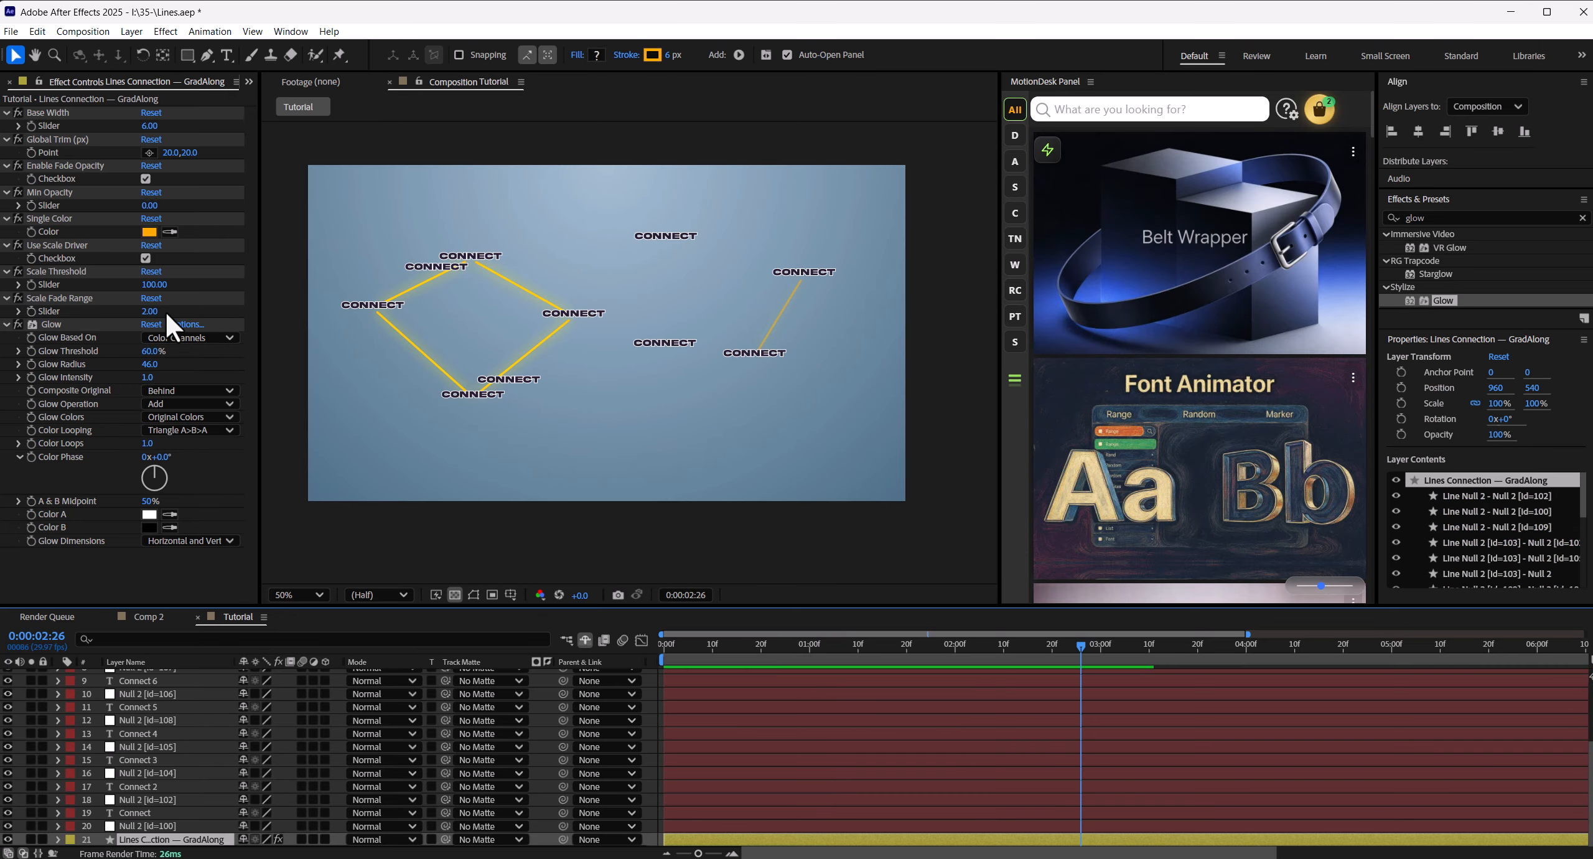
- Try low and high Scale Threshold values on the lines layer, settling on 97
{"action": "left_click_drag", "start_coordinate": [153, 285], "coordinate": [84, 292]}
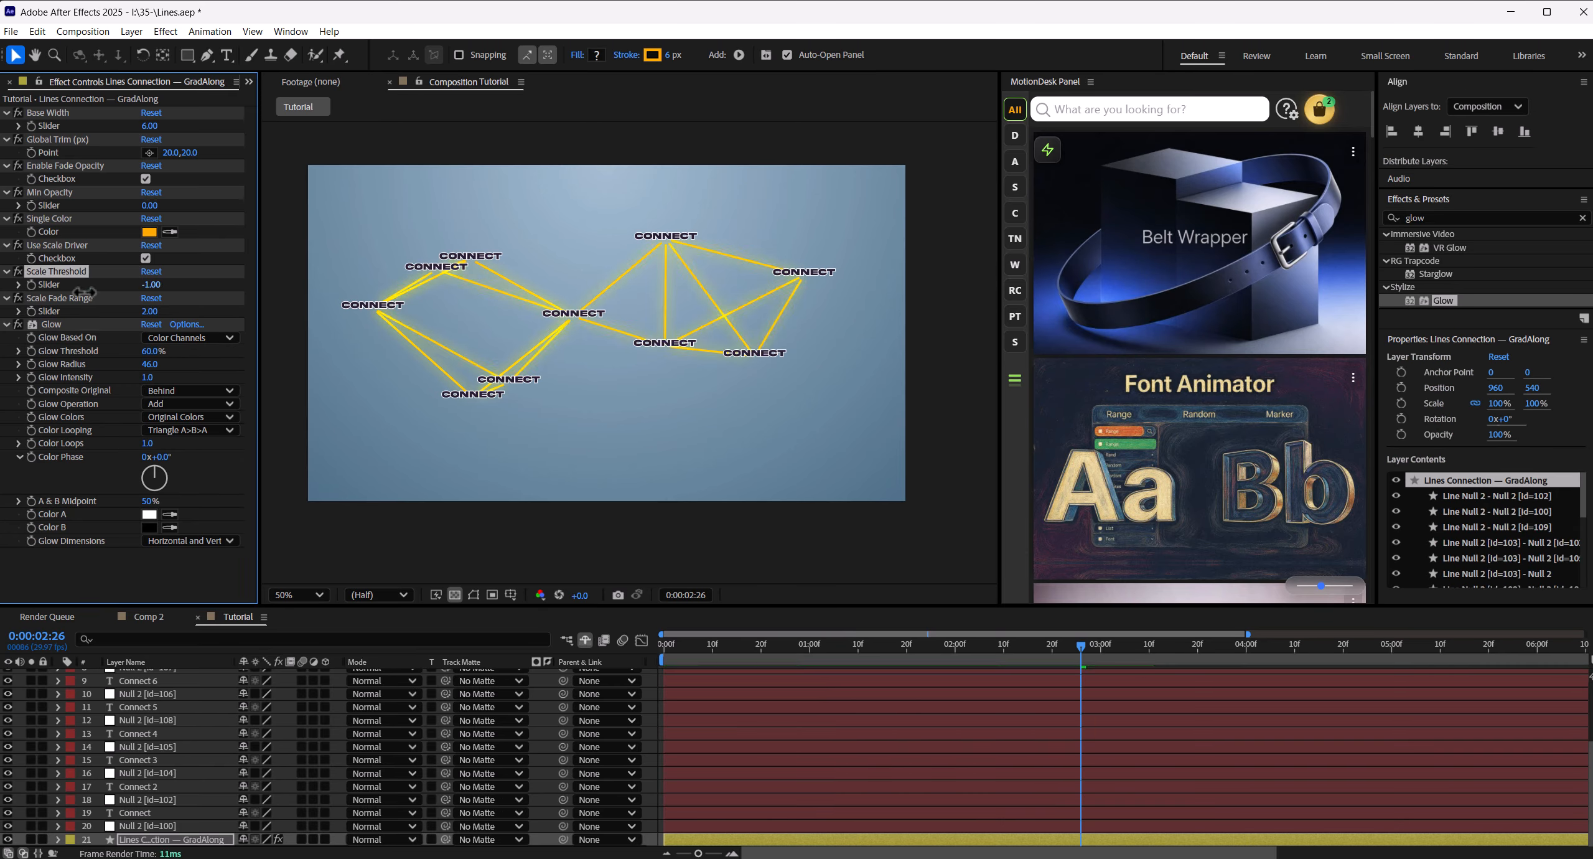
{"action": "left_click_drag", "start_coordinate": [107, 291], "coordinate": [198, 288]}
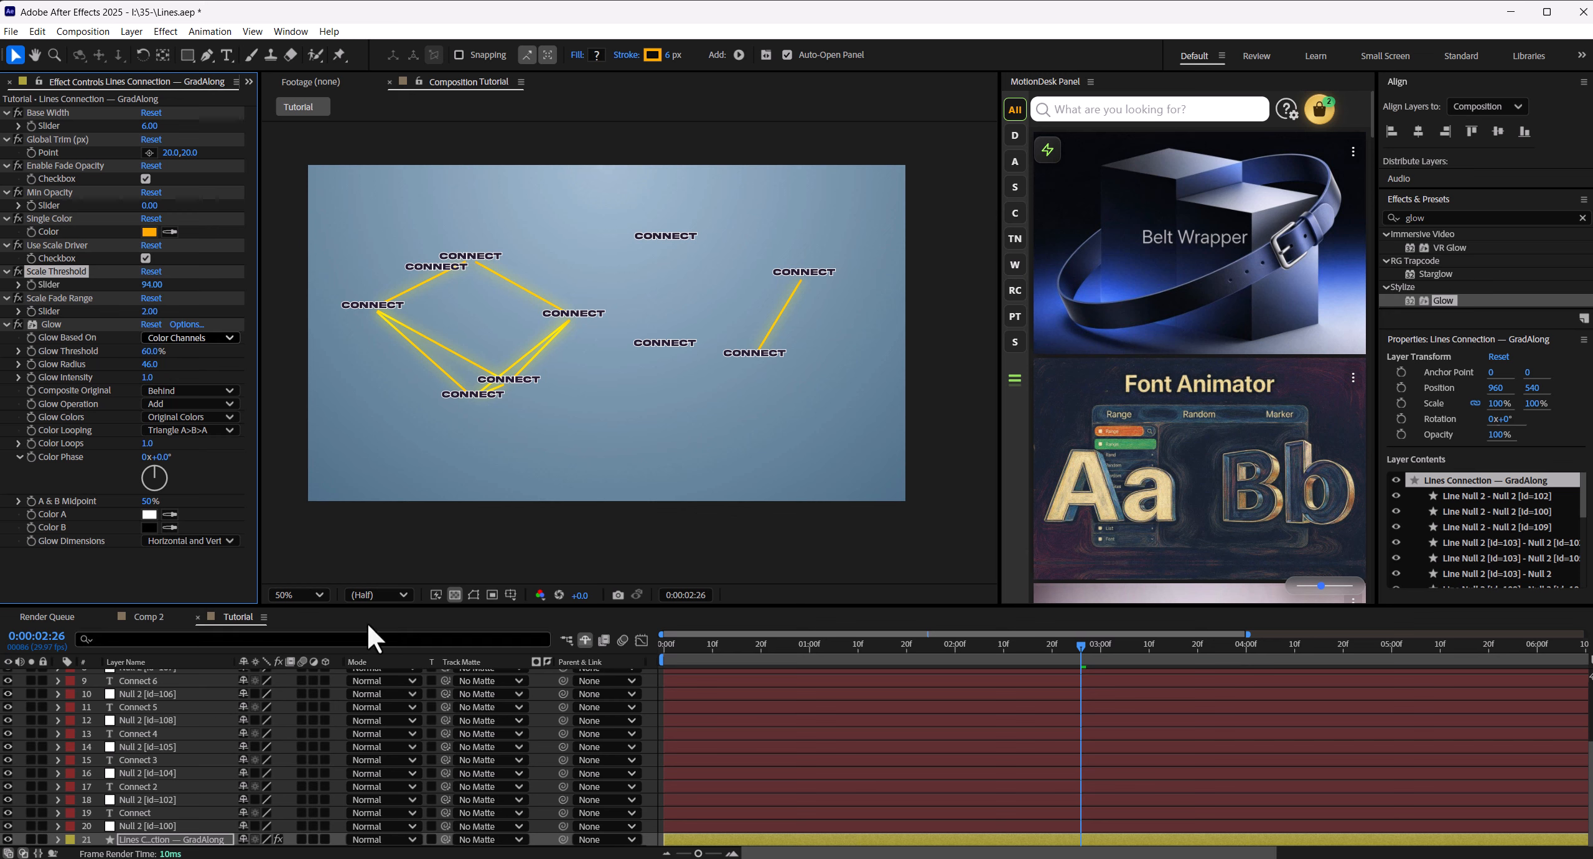
{"action": "left_click_drag", "start_coordinate": [151, 285], "coordinate": [149, 284]}
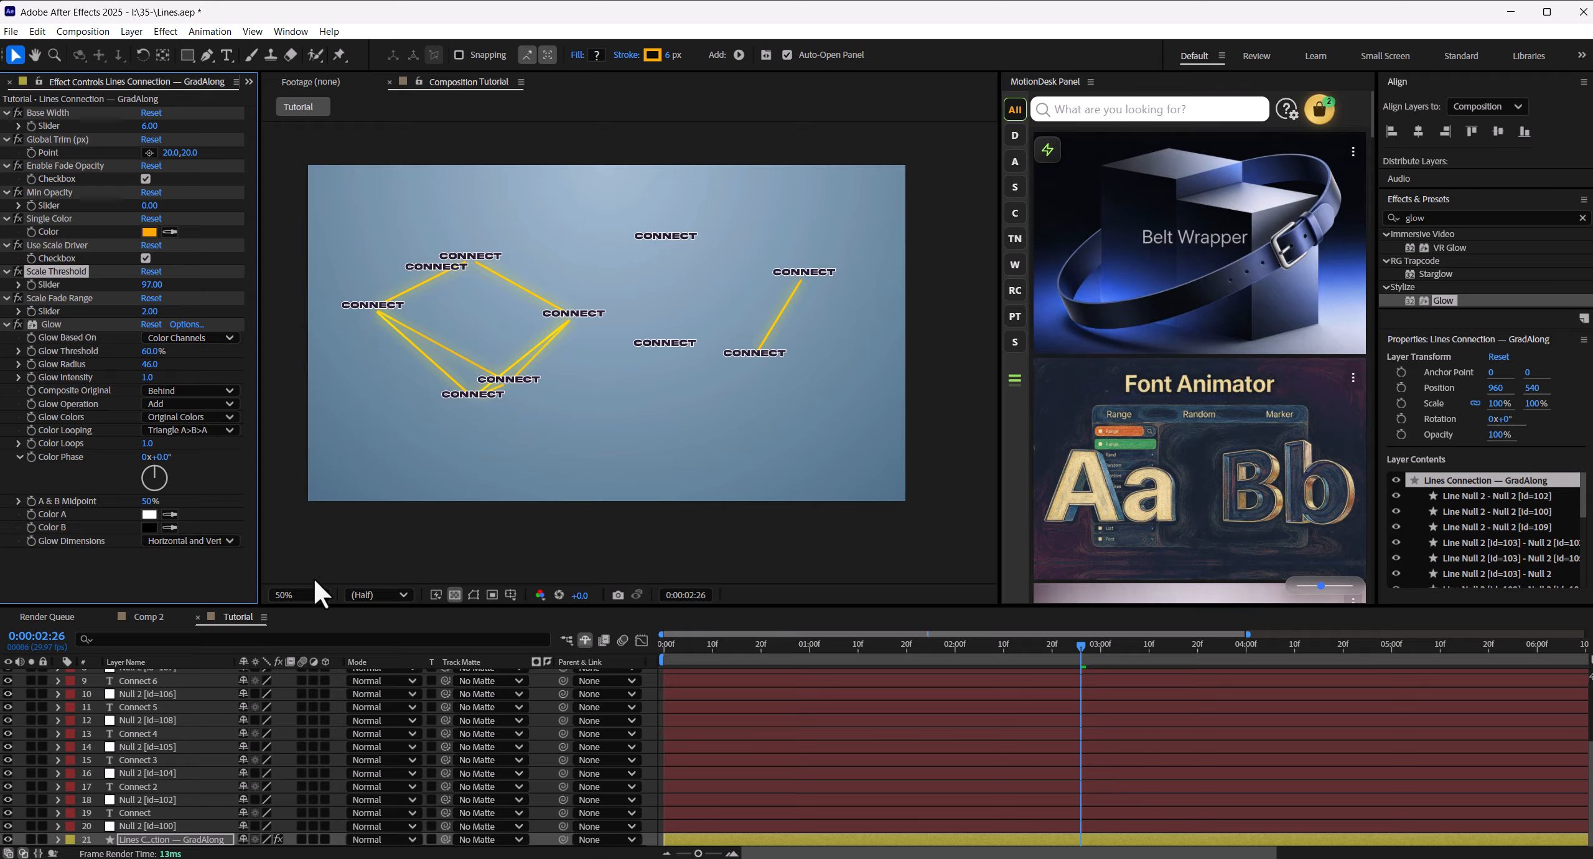
- Select all ten null layers by type with the Select quick tool in MotionDesk
{"action": "left_click", "coordinate": [651, 721]}
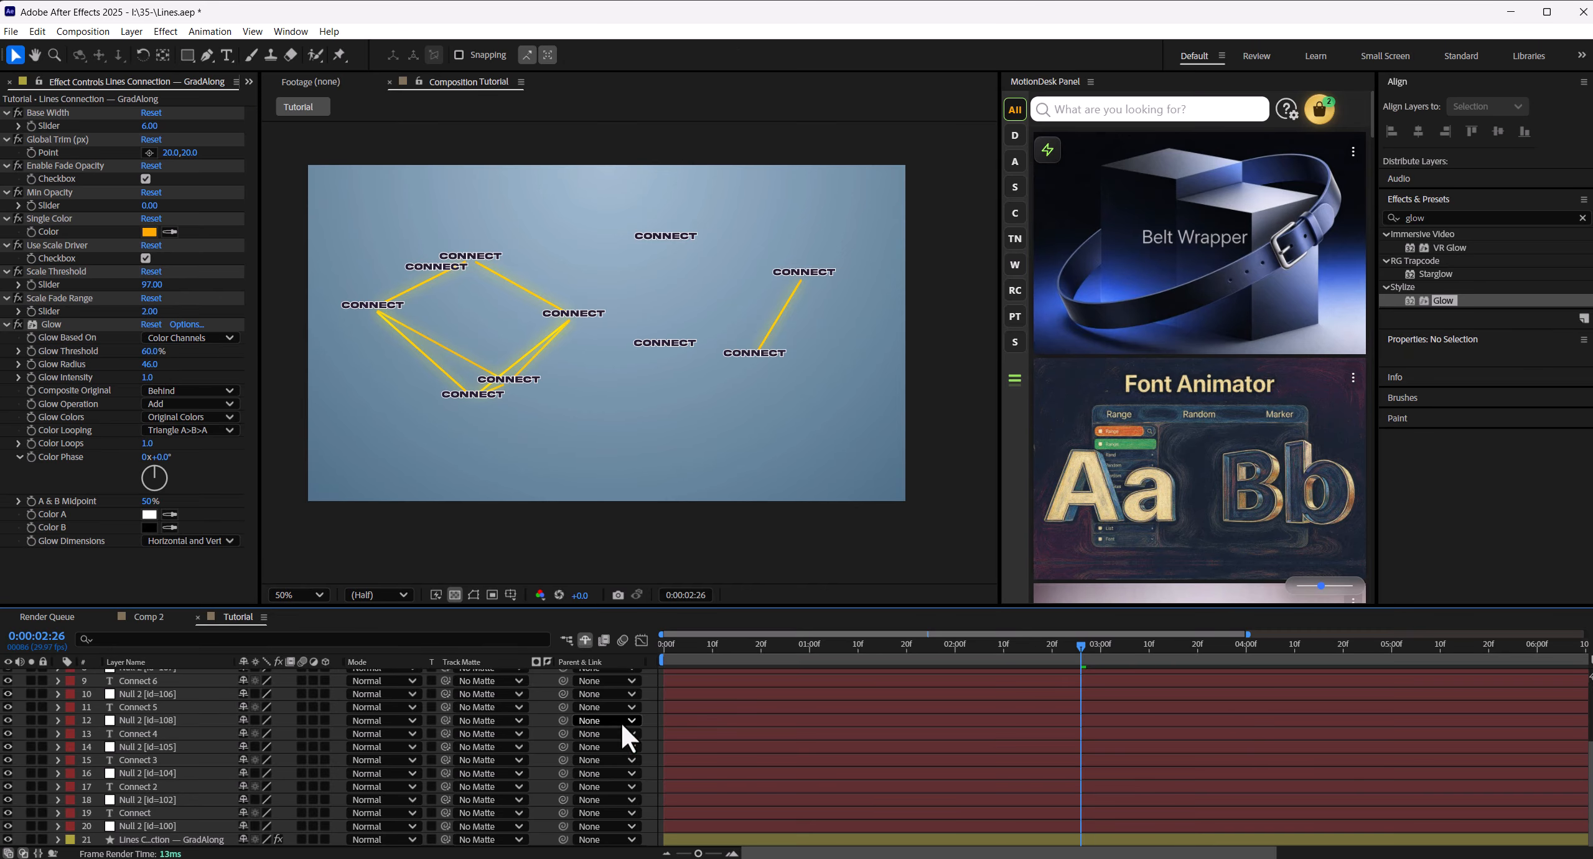
{"action": "scroll", "coordinate": [173, 729], "scroll_direction": "up", "scroll_amount": 4}
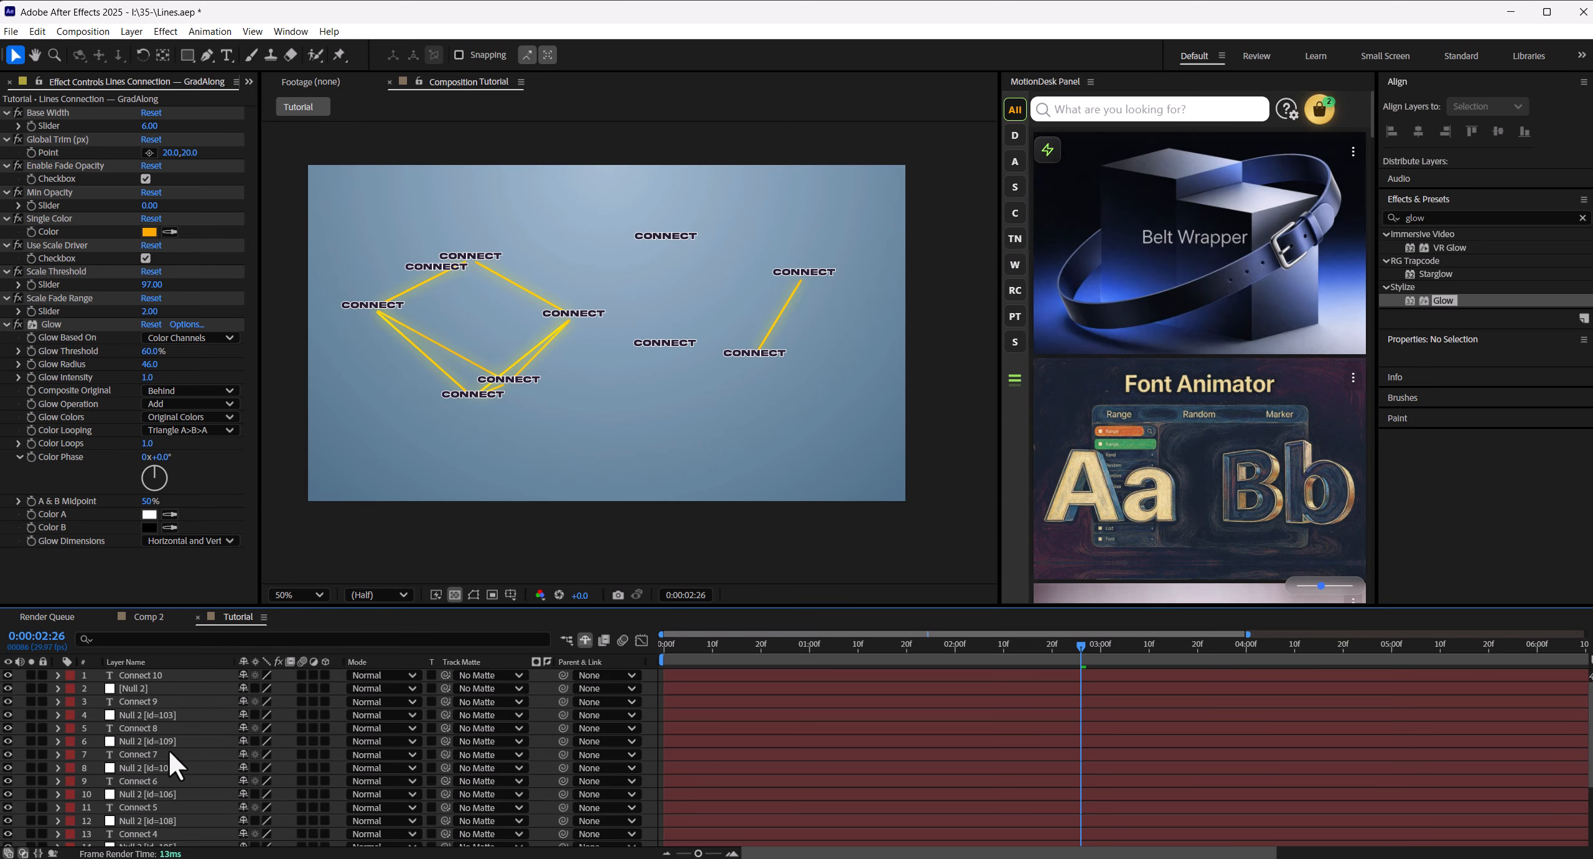
{"action": "left_click", "coordinate": [1052, 153]}
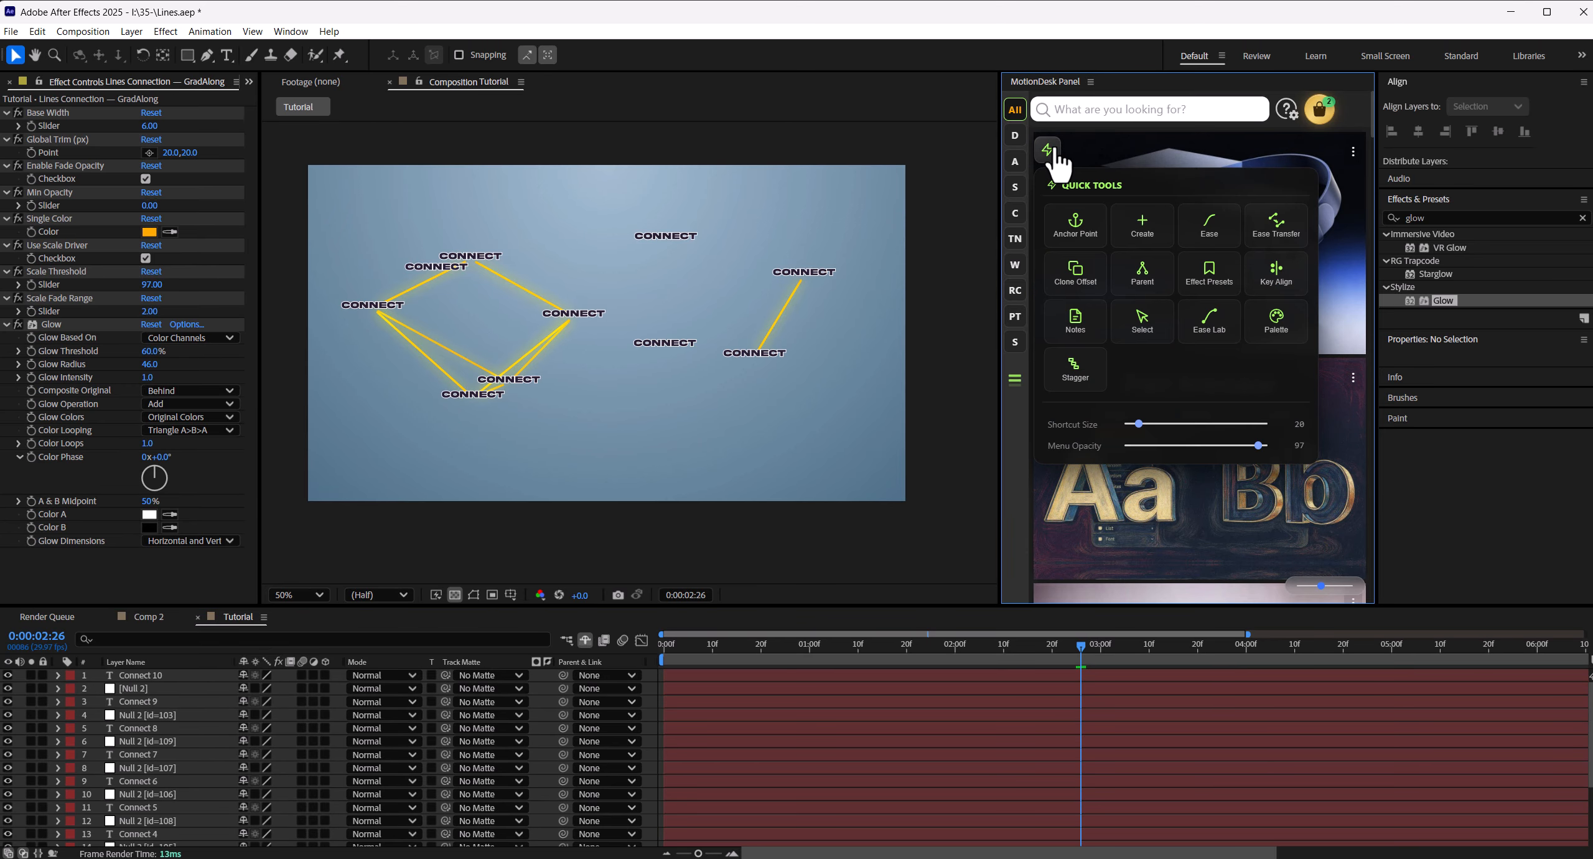
{"action": "left_click", "coordinate": [1144, 325]}
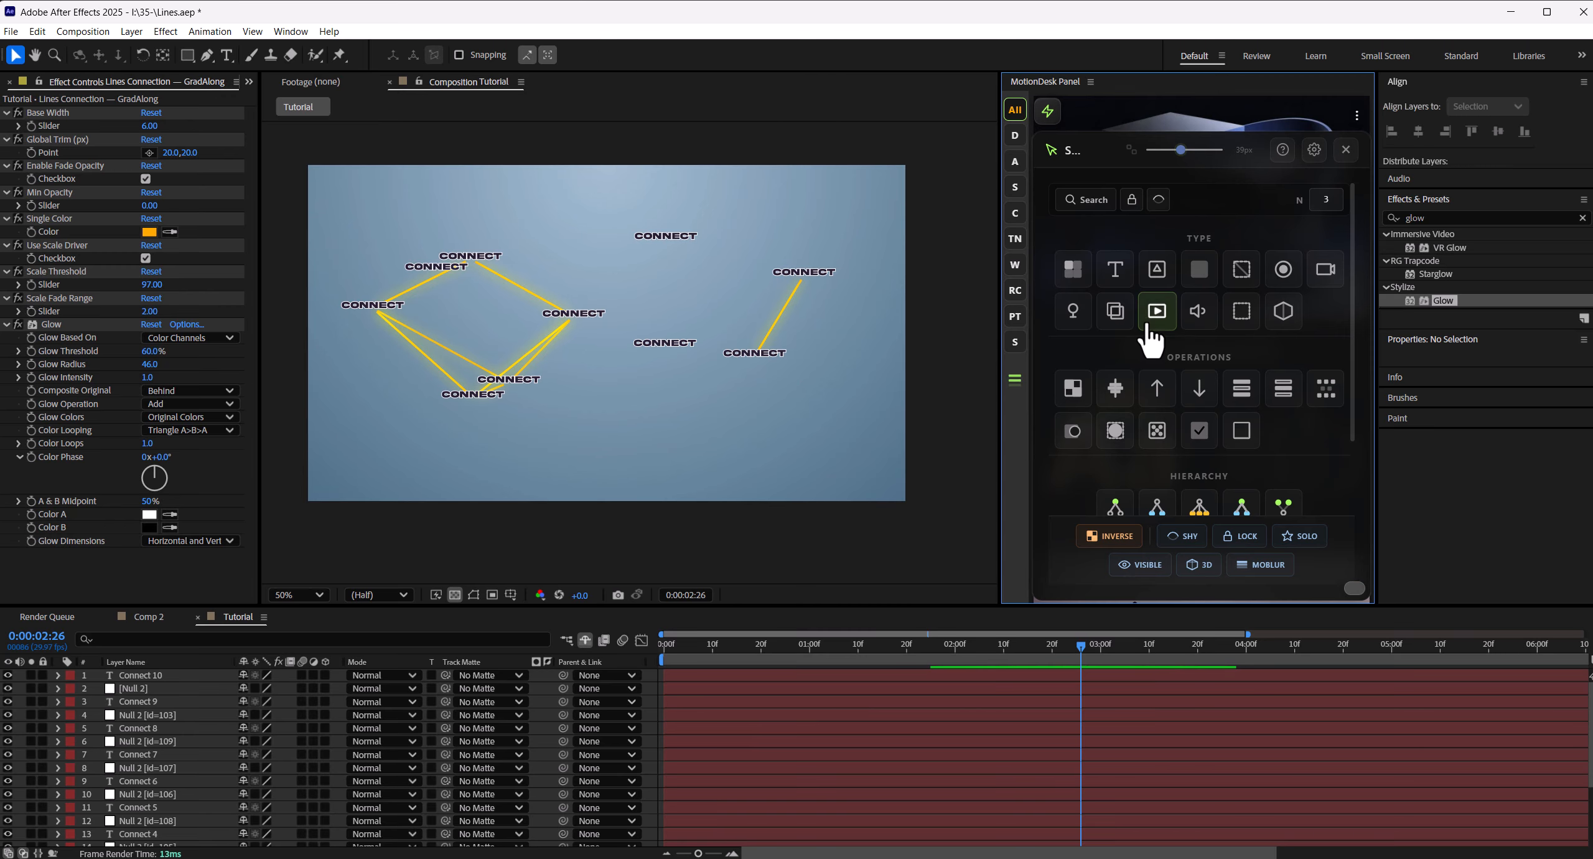
{"action": "left_click", "coordinate": [1241, 269]}
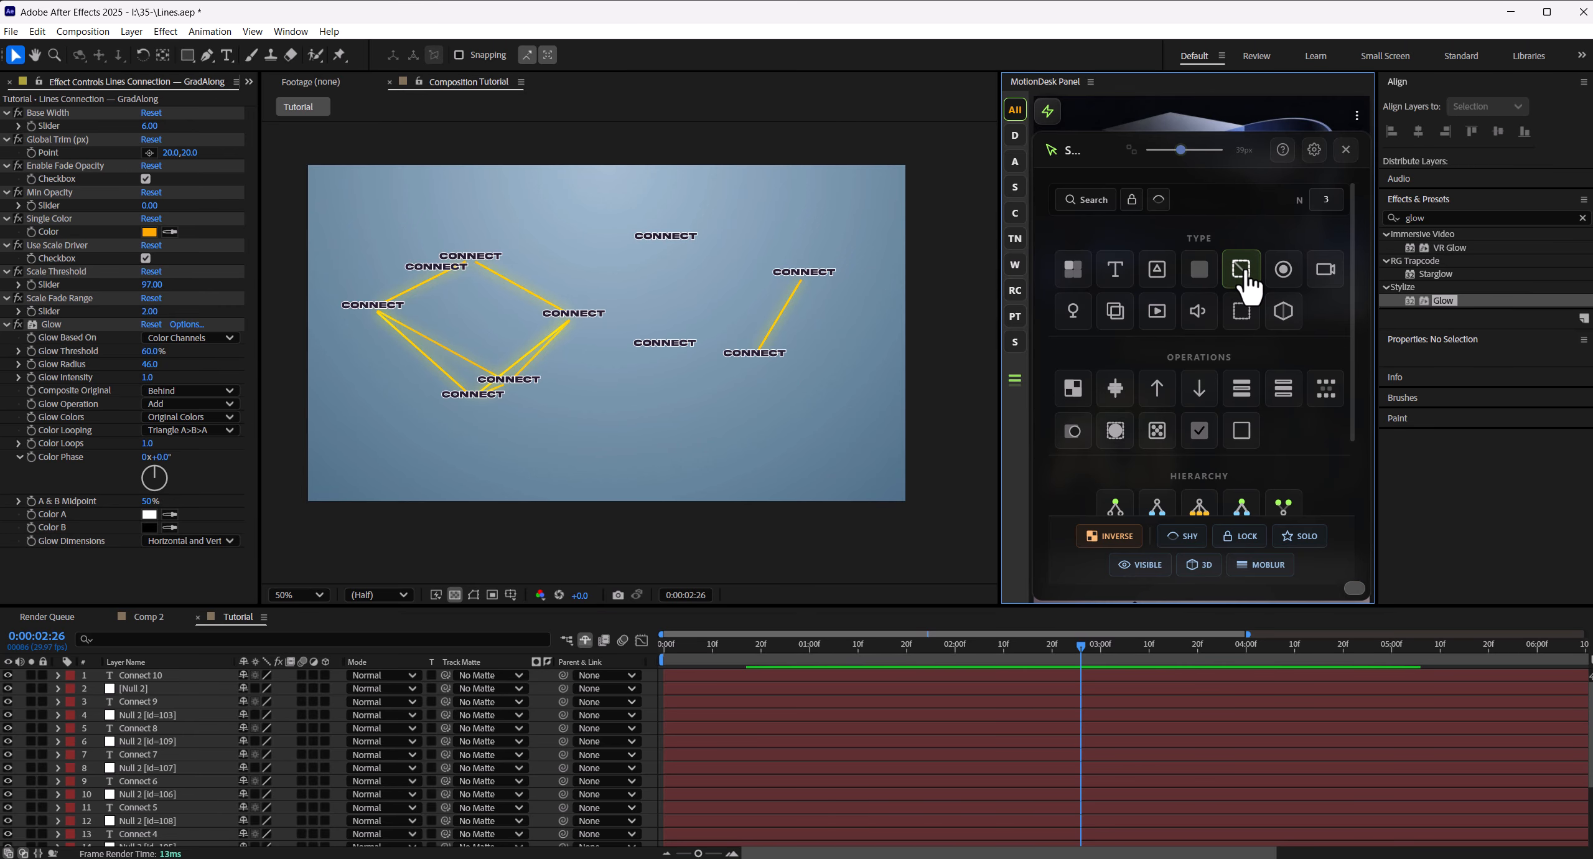
{"action": "scroll", "coordinate": [120, 772], "scroll_direction": "down", "scroll_amount": 4}
{"action": "scroll", "coordinate": [124, 790], "scroll_direction": "up", "scroll_amount": 4}
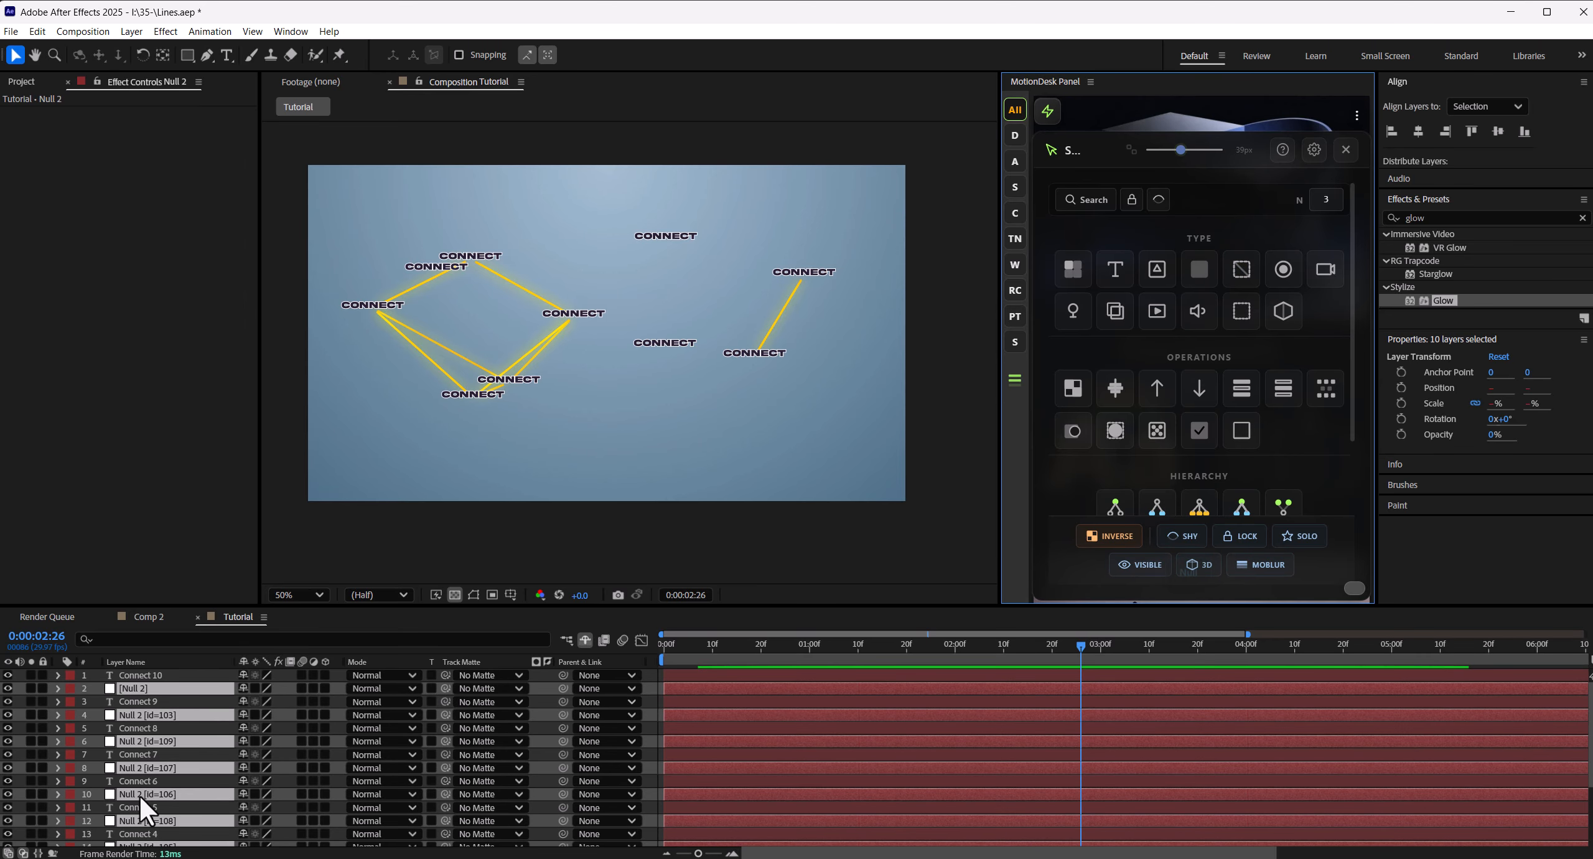
- Close the Select tool and reopen Lines Connection for the selected nulls, placing its window clear of the composition
{"action": "left_click", "coordinate": [1345, 150]}
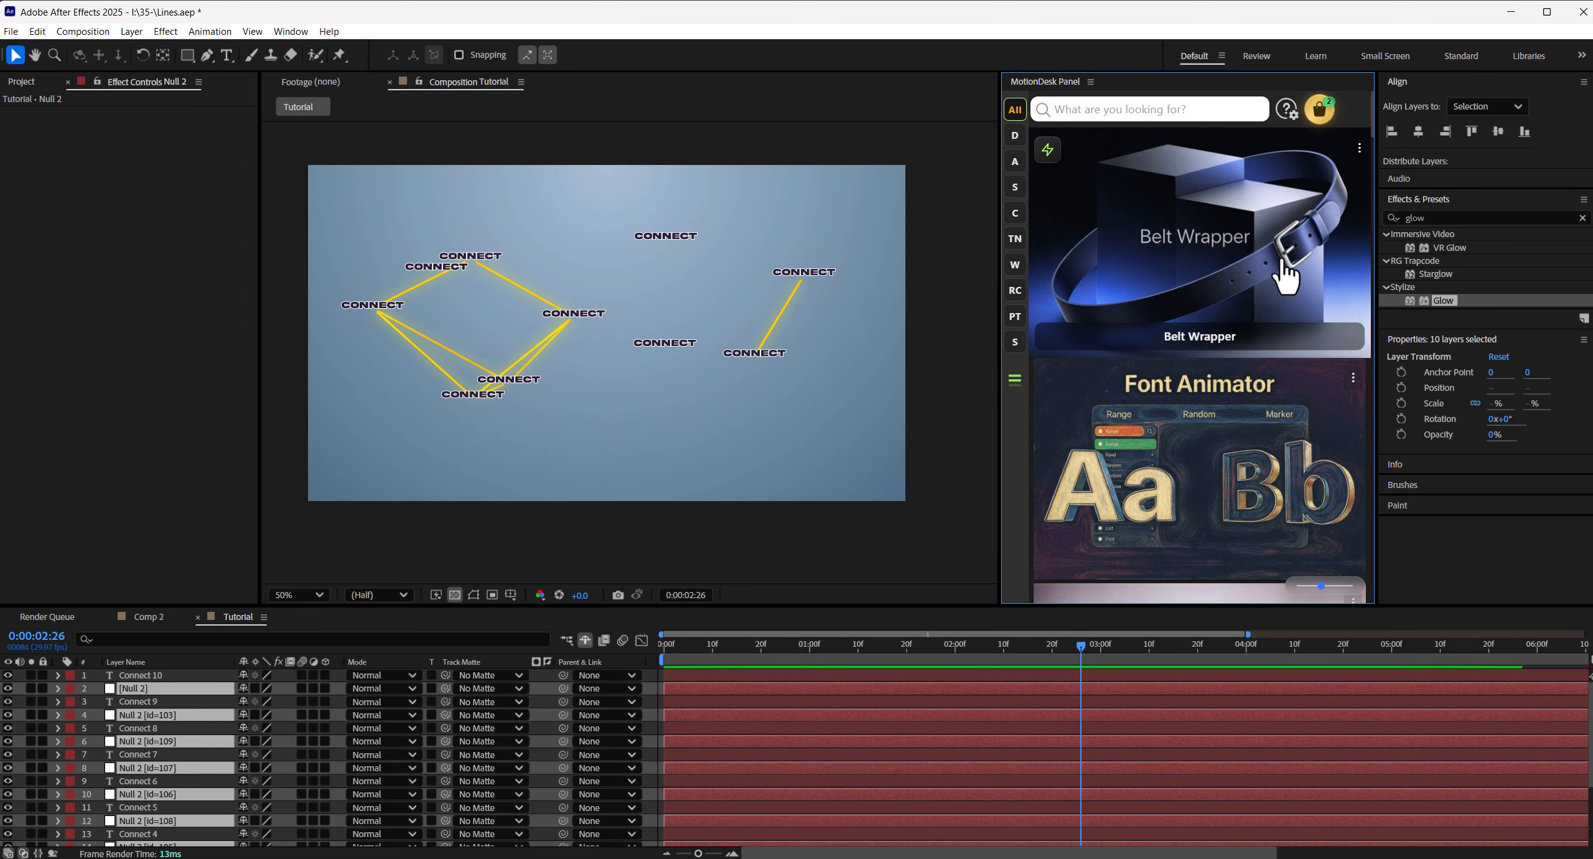
{"action": "left_click_drag", "start_coordinate": [1377, 269], "coordinate": [1400, 269]}
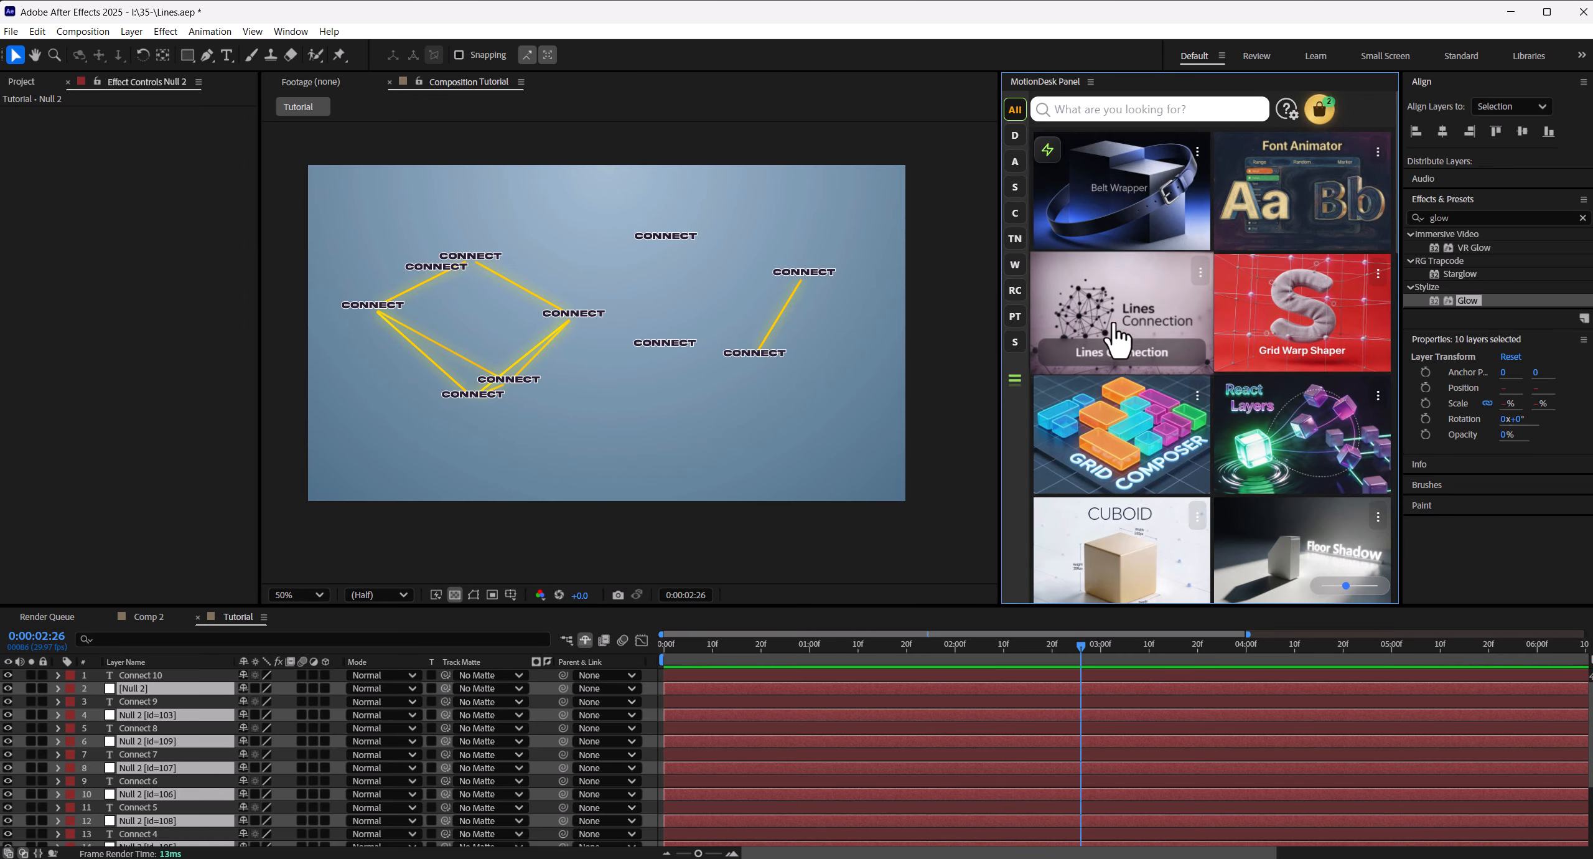
{"action": "left_click", "coordinate": [1120, 355]}
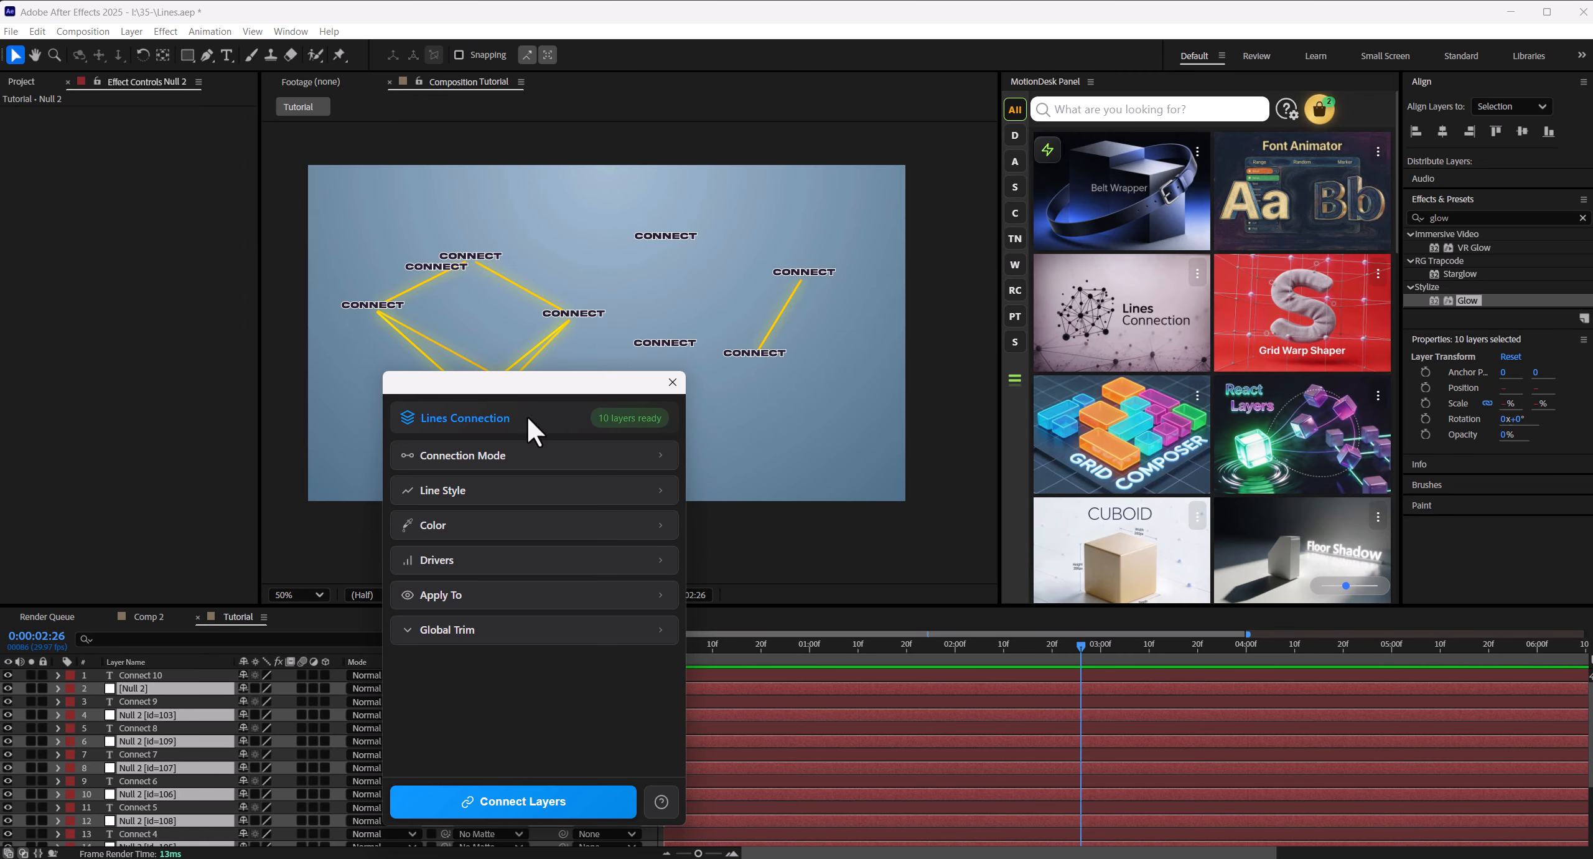
{"action": "left_click_drag", "start_coordinate": [529, 411], "coordinate": [1154, 249]}
- Set the Lines Connection type to K-Nearest
{"action": "left_click", "coordinate": [1175, 305]}
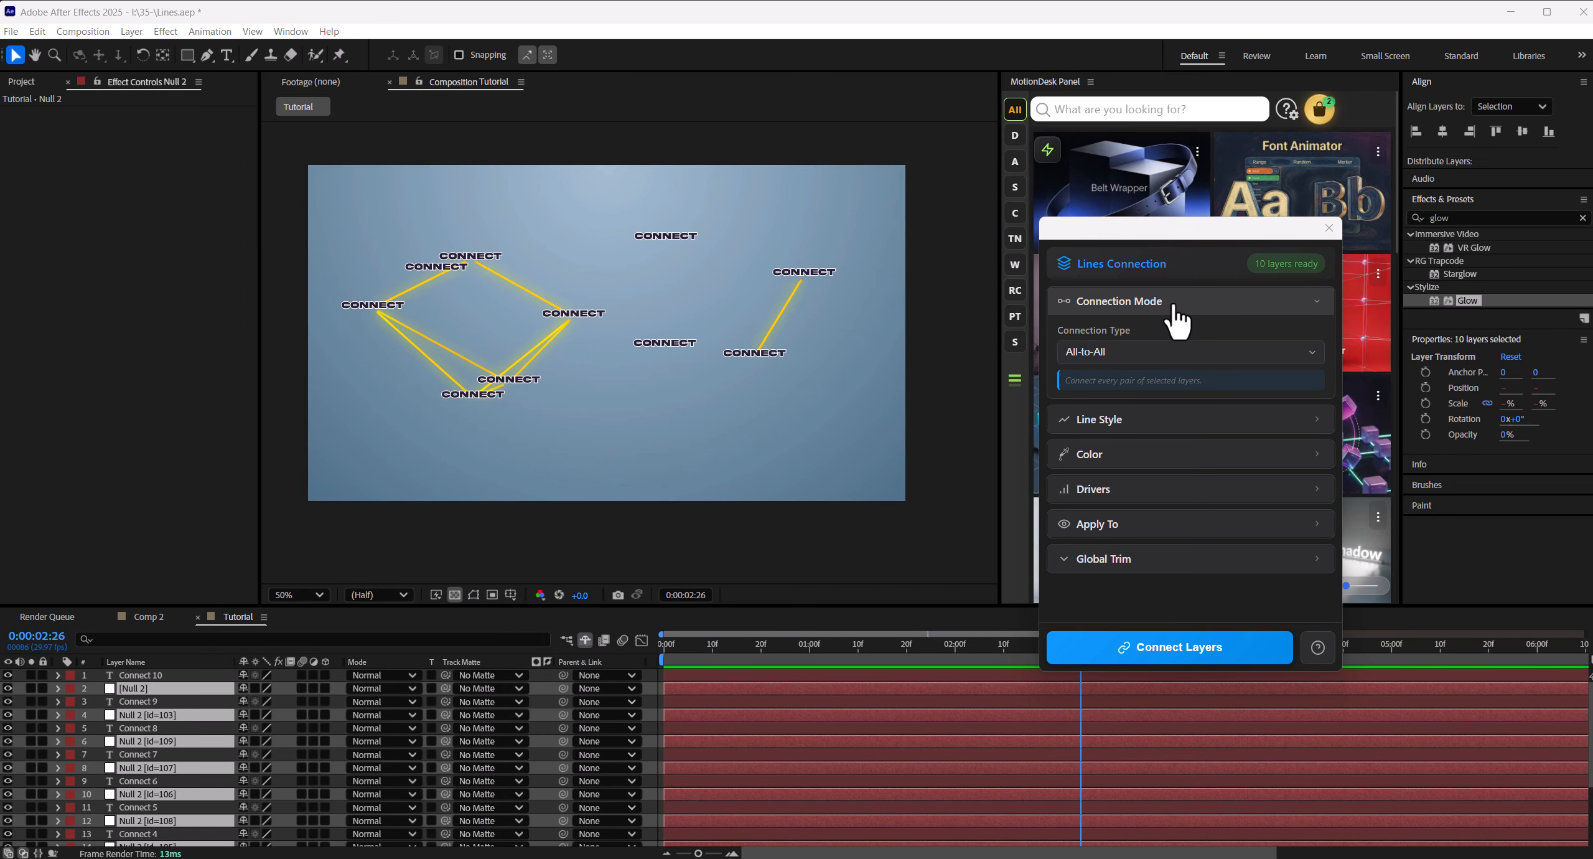
{"action": "left_click", "coordinate": [1157, 352]}
{"action": "left_click", "coordinate": [1113, 442]}
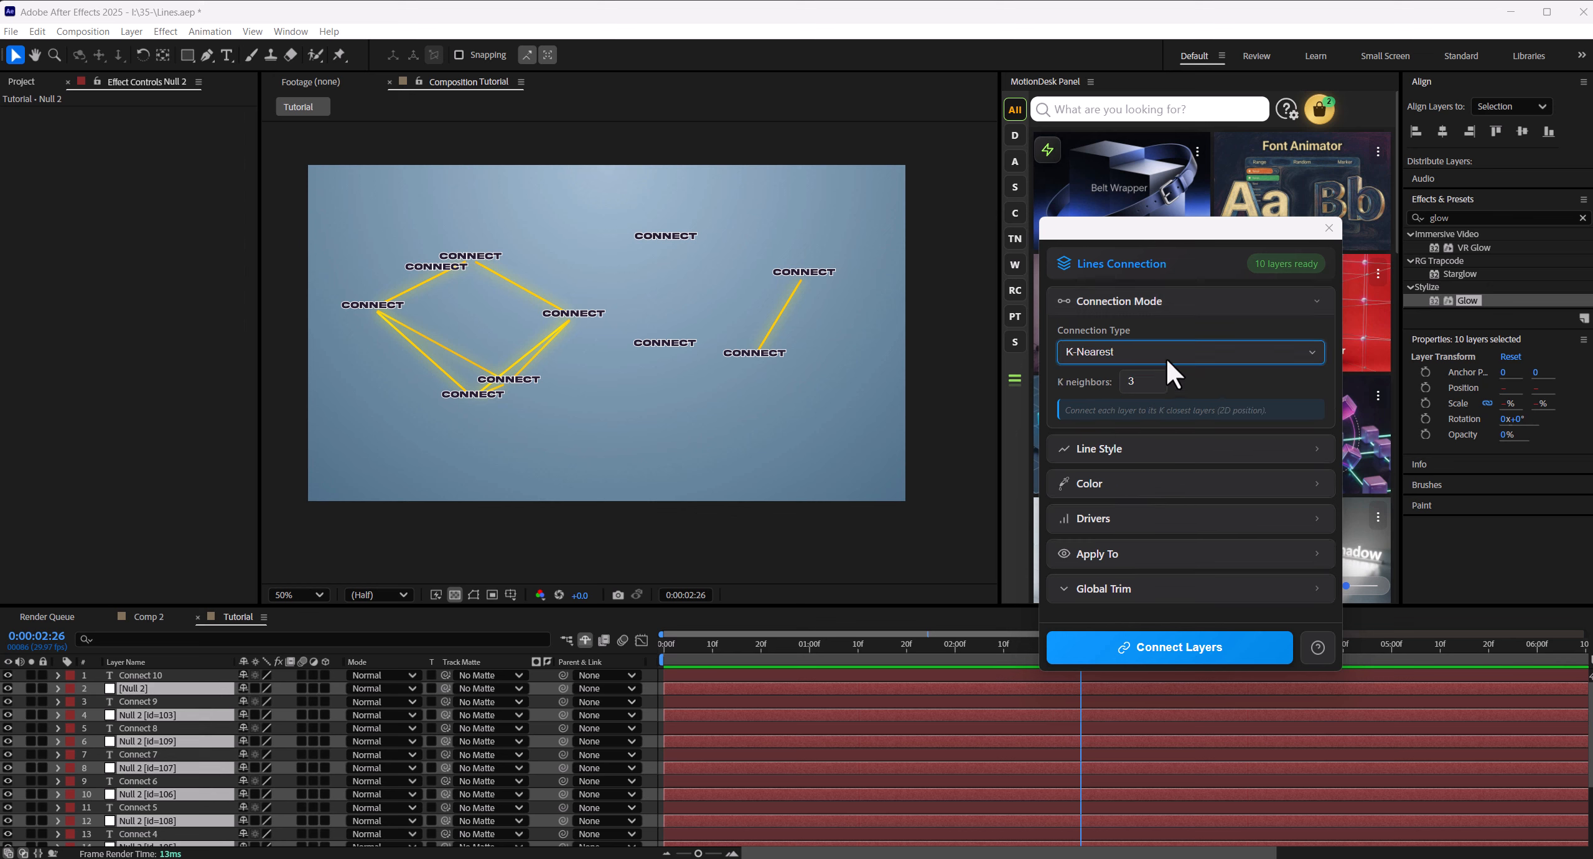
- Set the Lines Connection line style to Rope
{"action": "left_click", "coordinate": [1136, 311]}
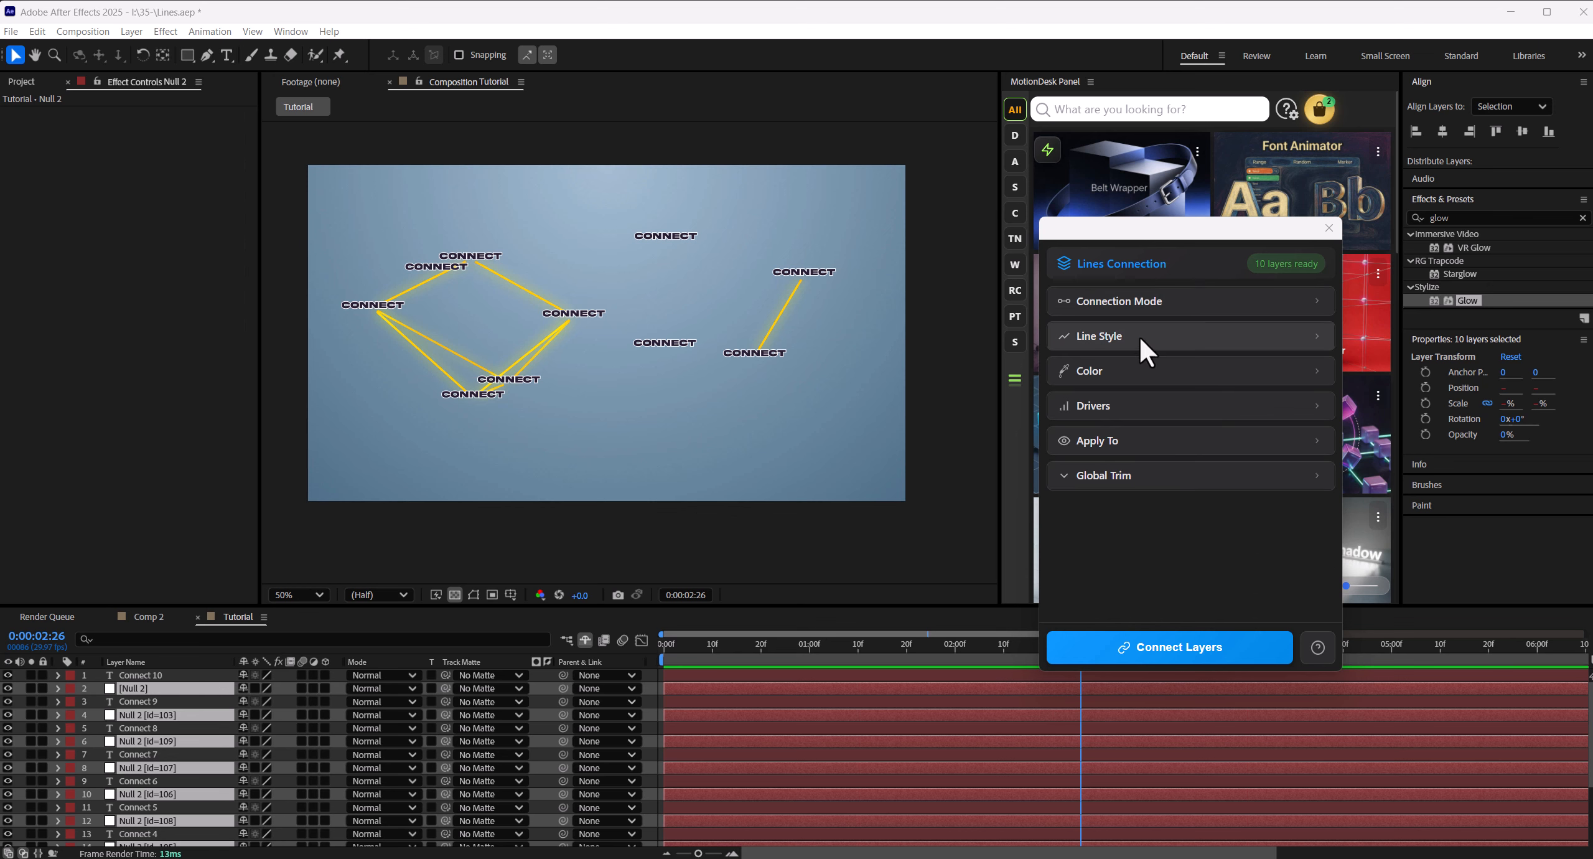
{"action": "left_click", "coordinate": [1138, 335]}
{"action": "left_click", "coordinate": [1133, 385]}
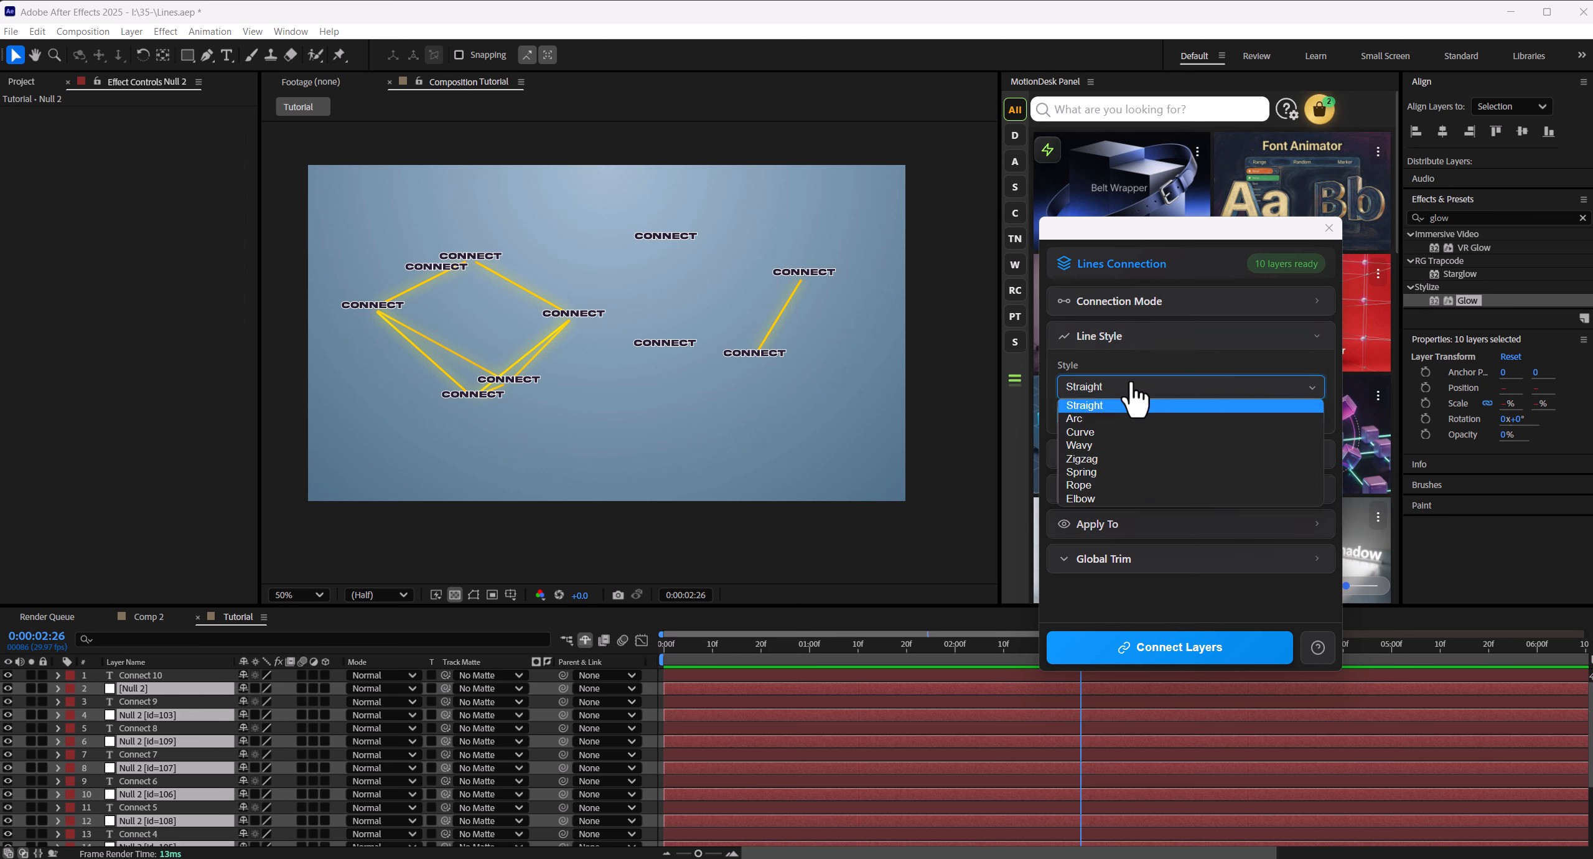
{"action": "left_click", "coordinate": [1094, 485]}
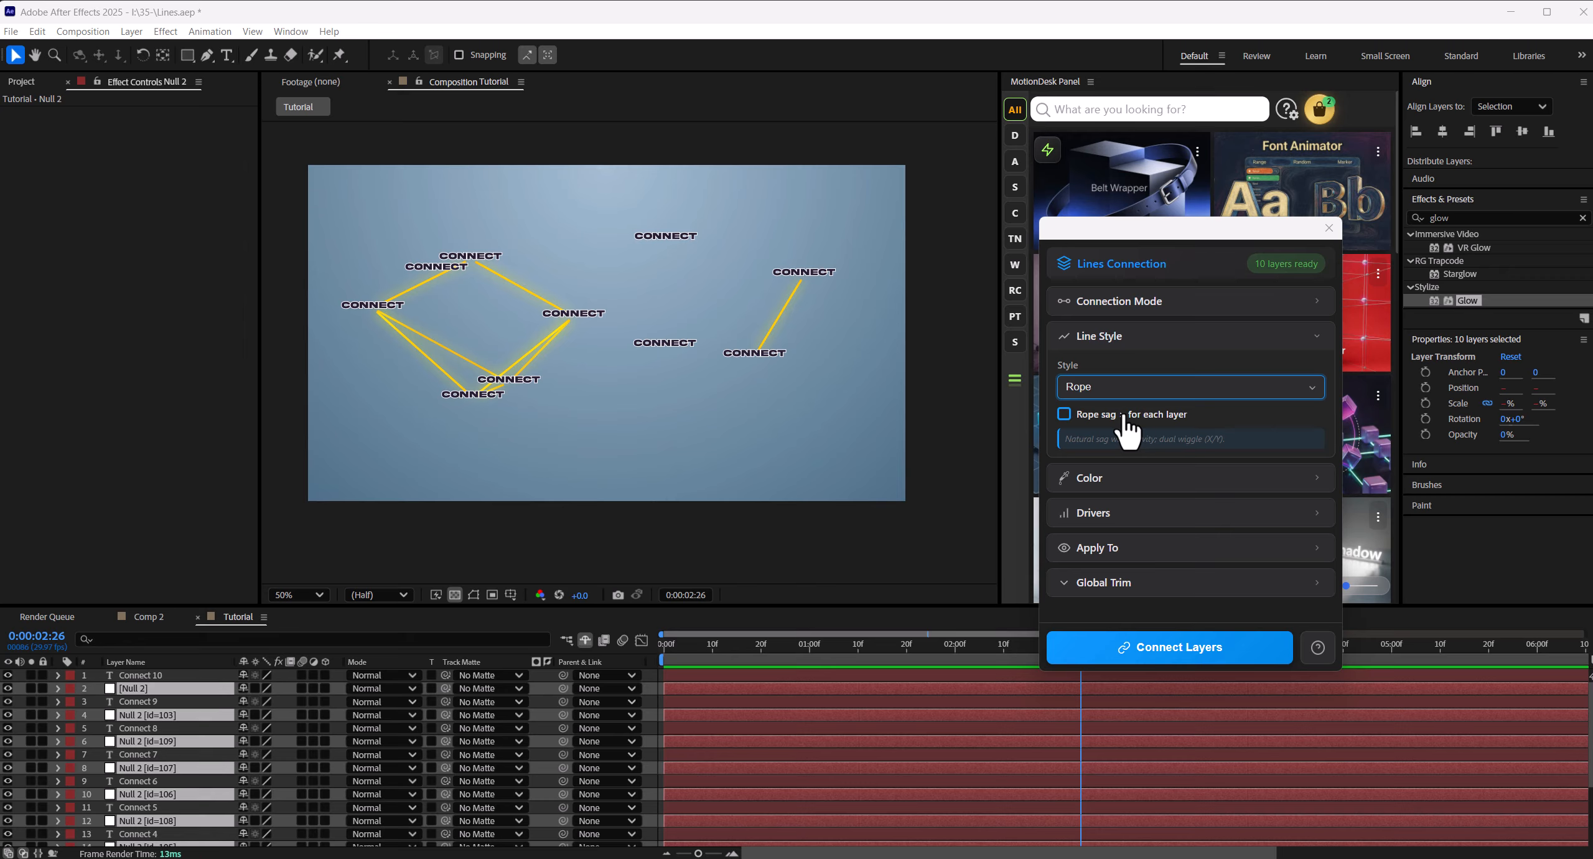
{"action": "left_click", "coordinate": [1133, 339]}
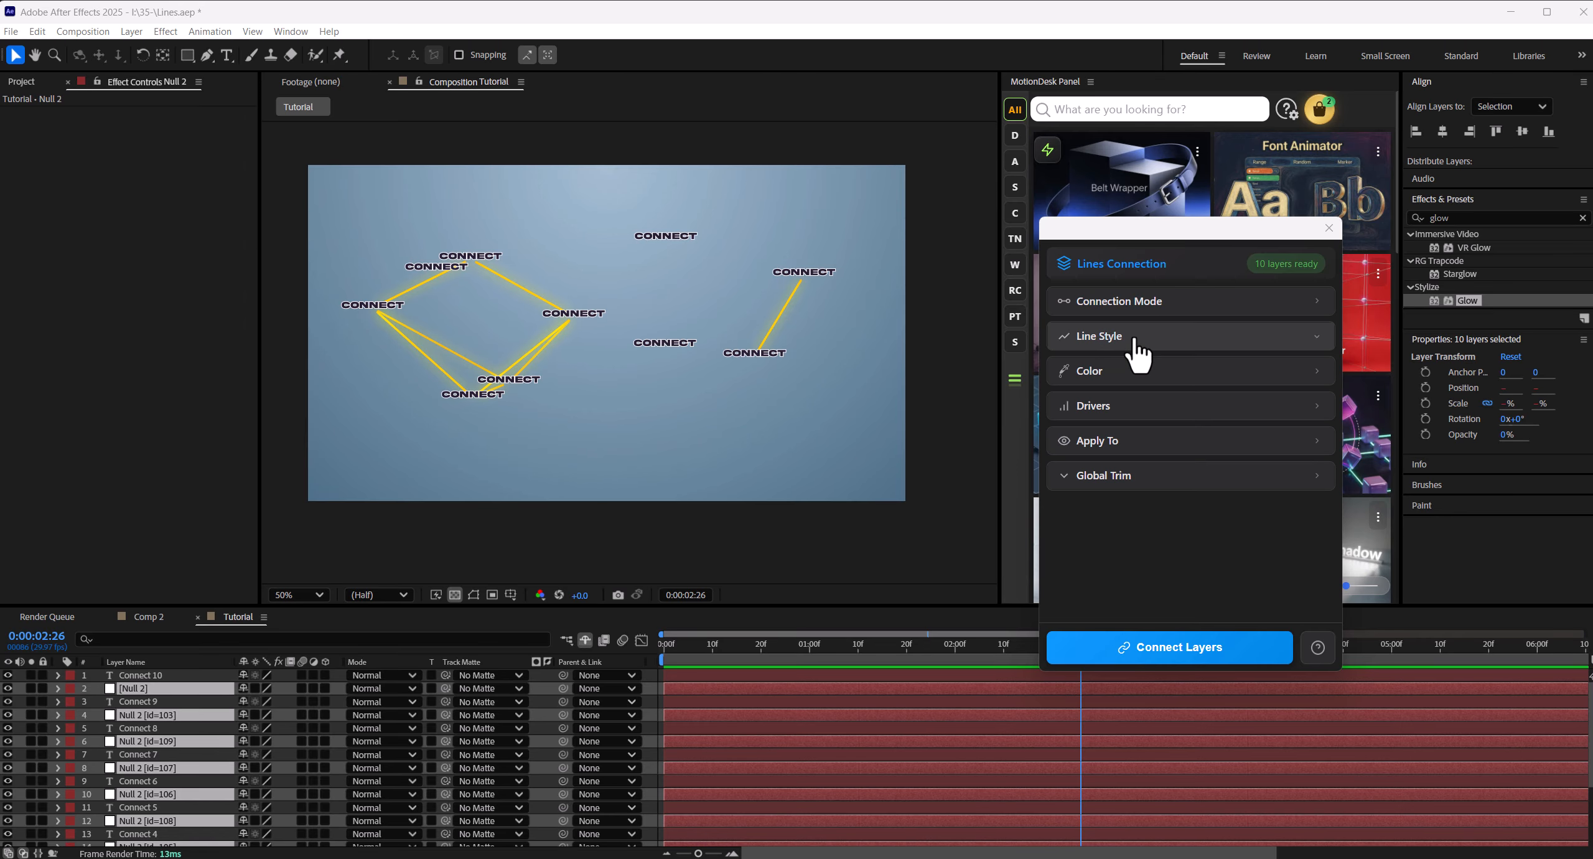
- Set the color mode to Gradient (Along Line), keep the Distance driver, and generate the connections between the selected nulls
{"action": "left_click", "coordinate": [1154, 376]}
{"action": "left_click", "coordinate": [1170, 422]}
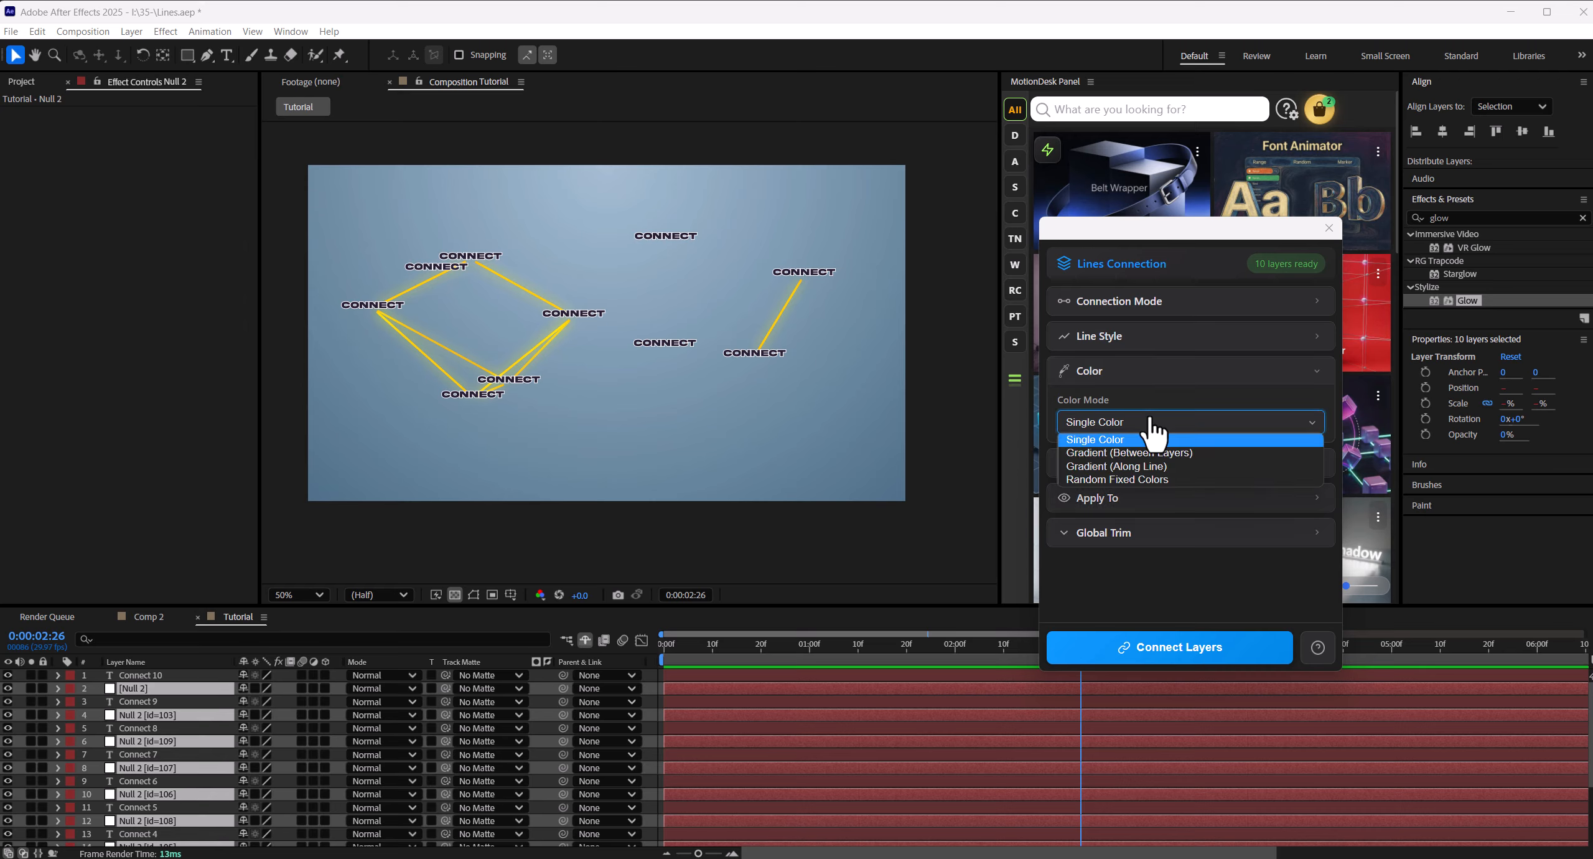
{"action": "left_click", "coordinate": [1158, 466]}
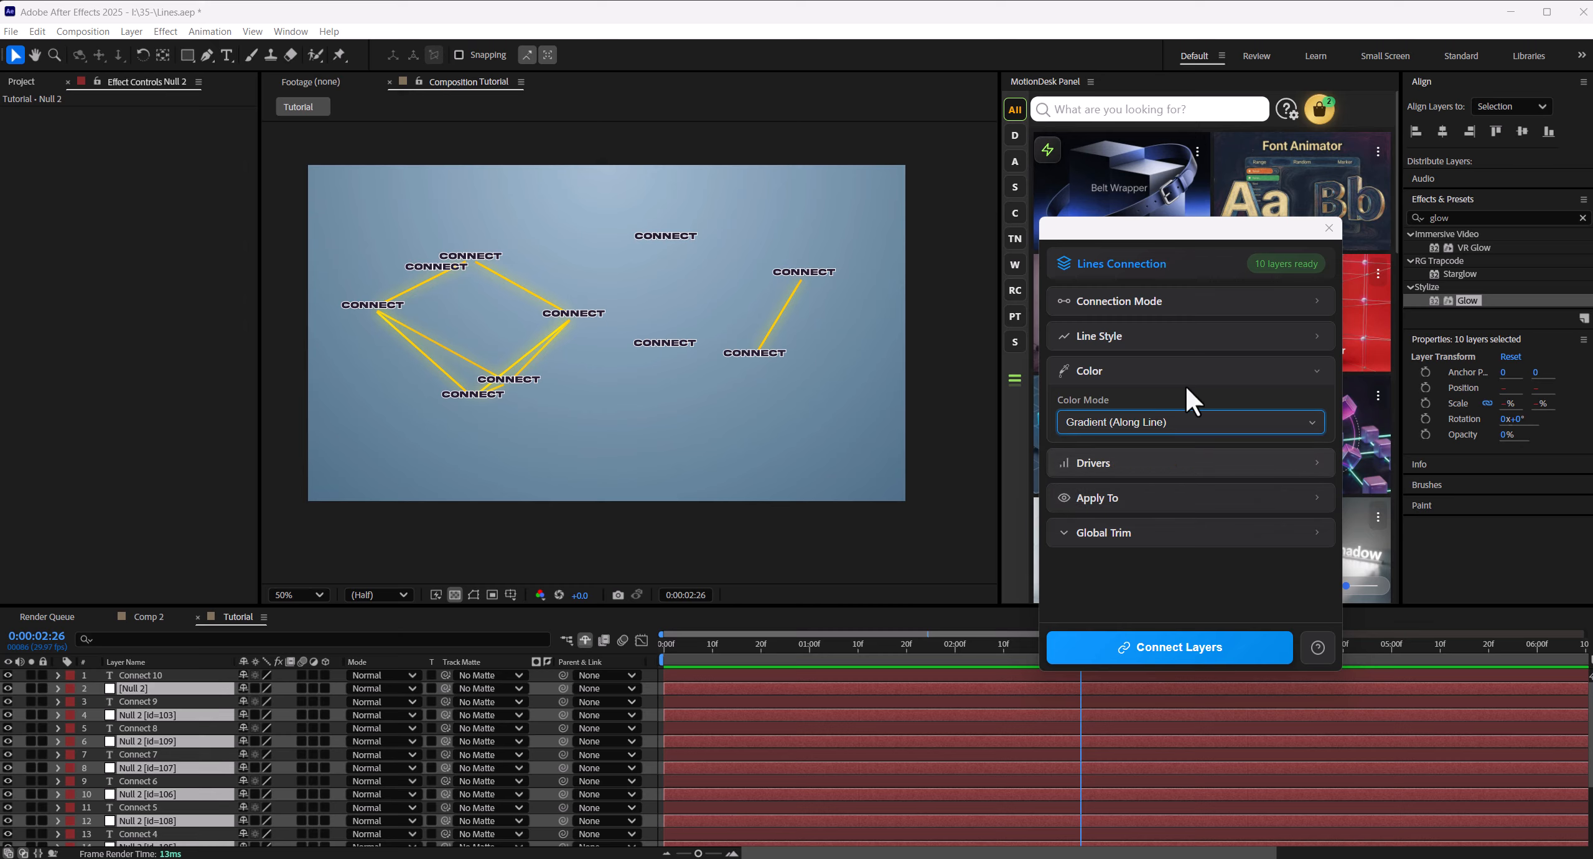
{"action": "left_click", "coordinate": [1159, 373]}
{"action": "left_click", "coordinate": [1270, 411]}
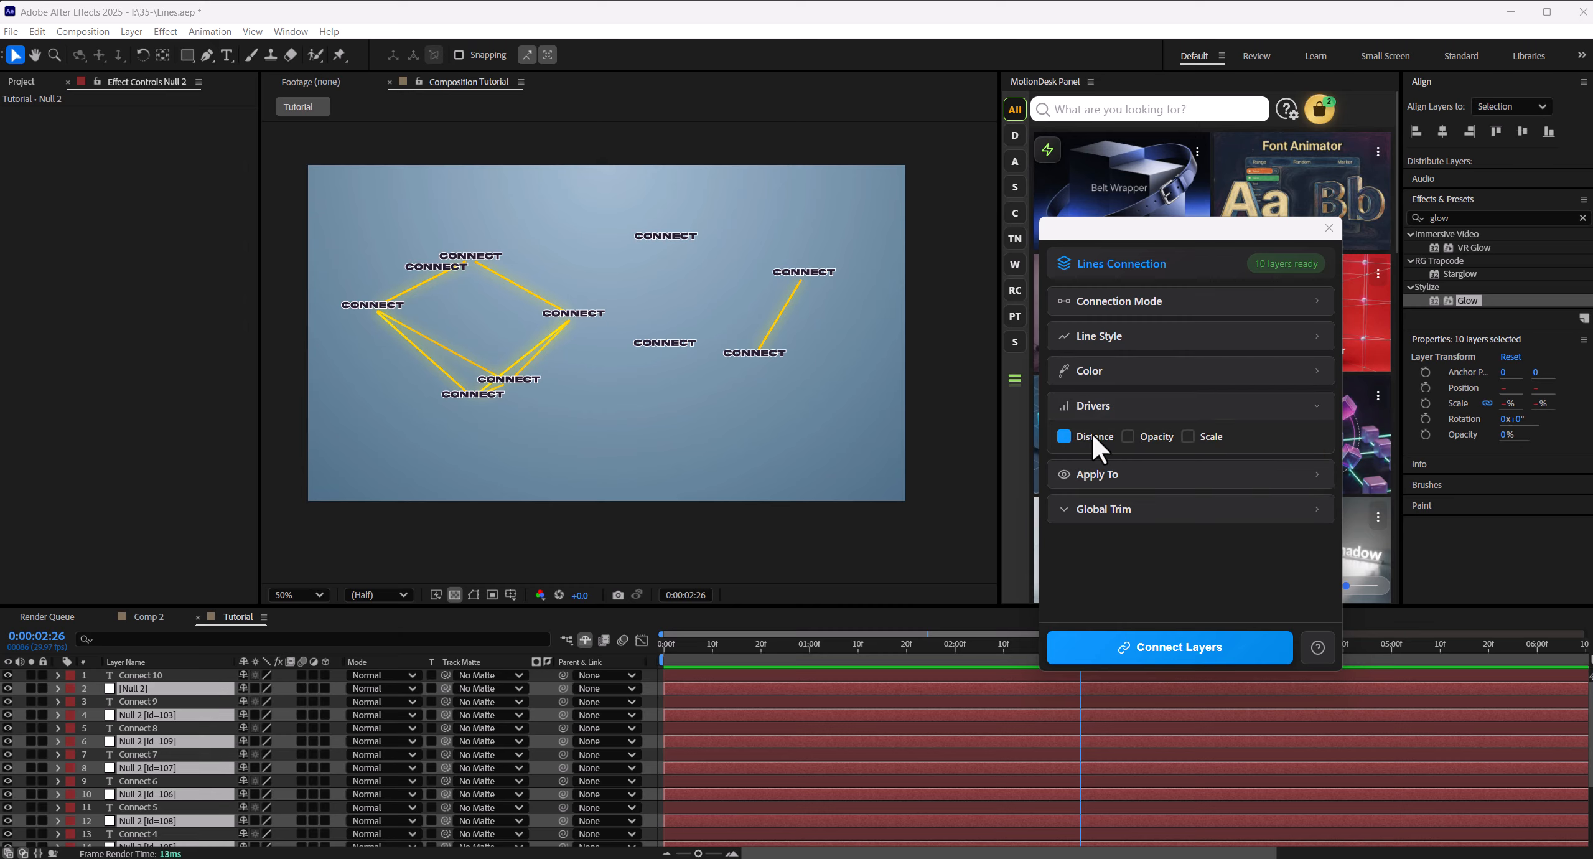
{"action": "left_click", "coordinate": [1138, 411]}
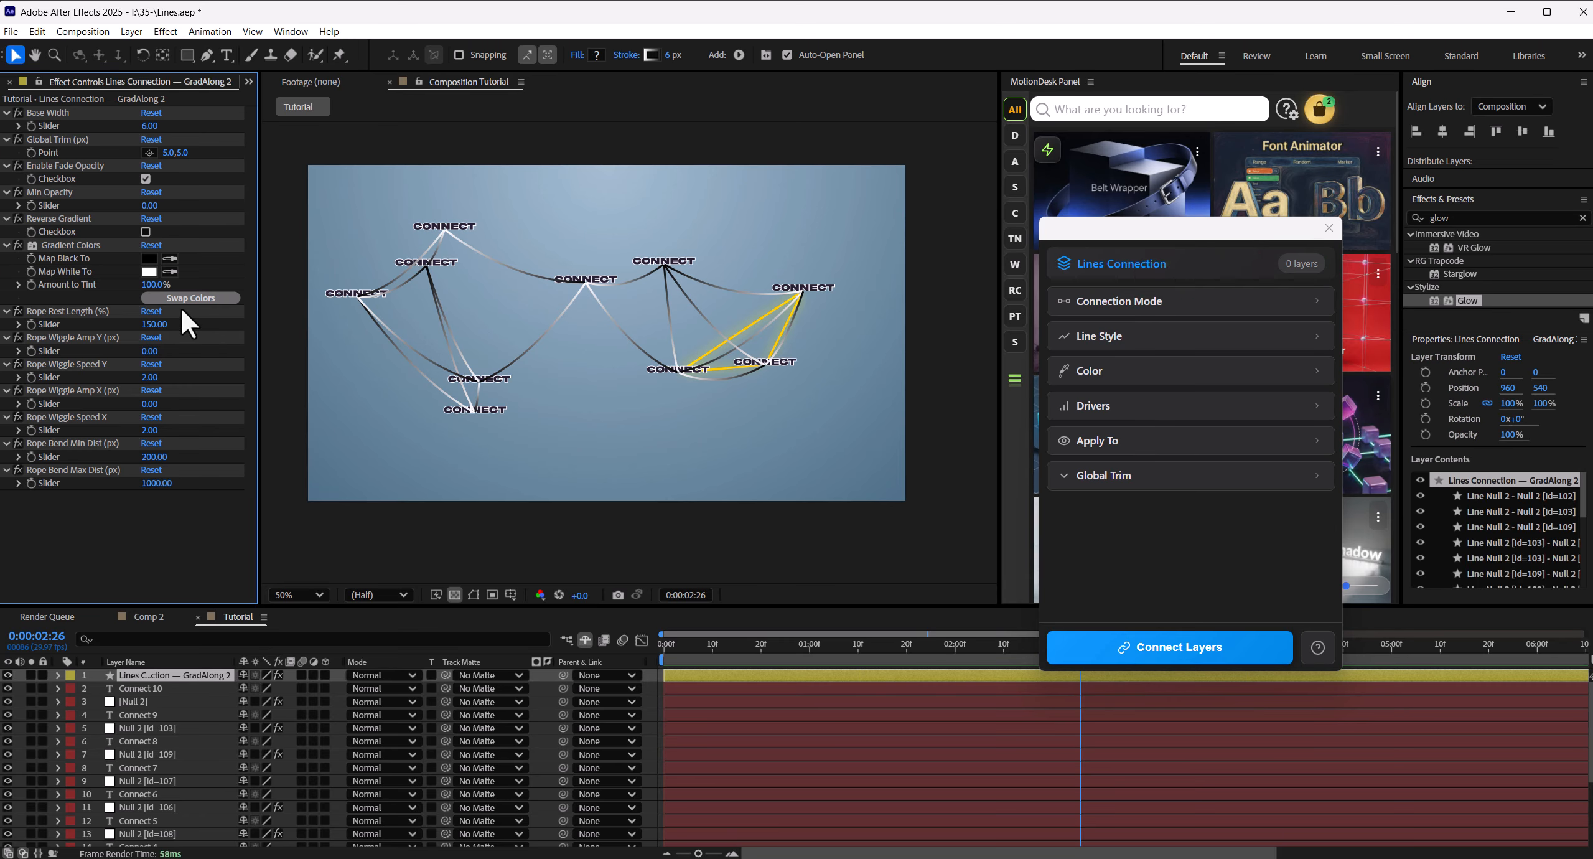
- Set the new lines layer's Rope Rest Length to 497 and its Map Black To gradient color to blue 3C607A
{"action": "left_click_drag", "start_coordinate": [155, 336], "coordinate": [404, 304]}
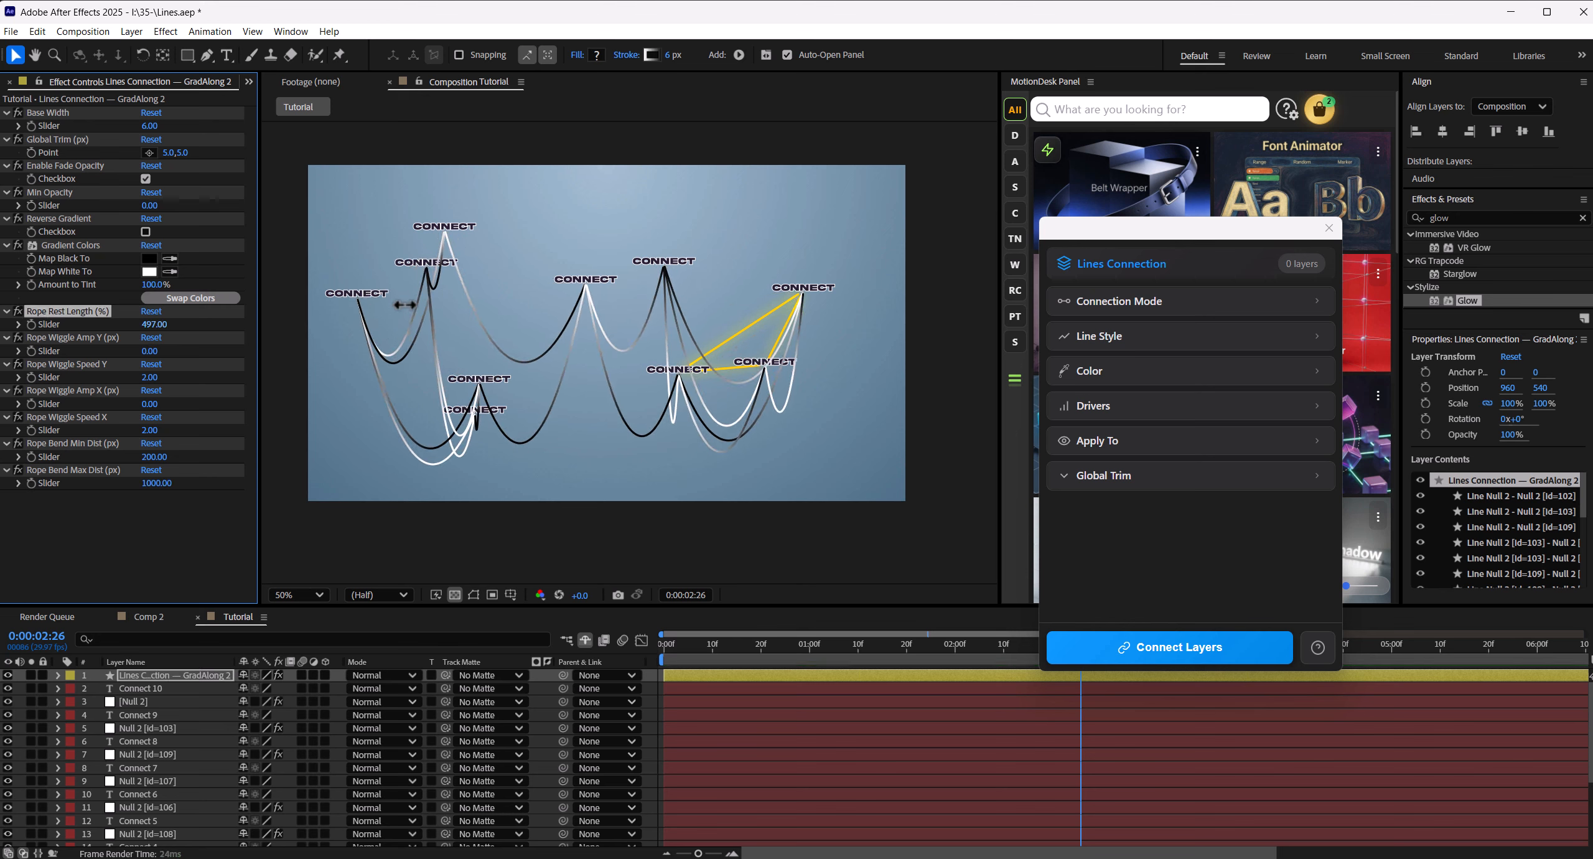
{"action": "left_click", "coordinate": [150, 257]}
{"action": "left_click_drag", "start_coordinate": [830, 328], "coordinate": [701, 453]}
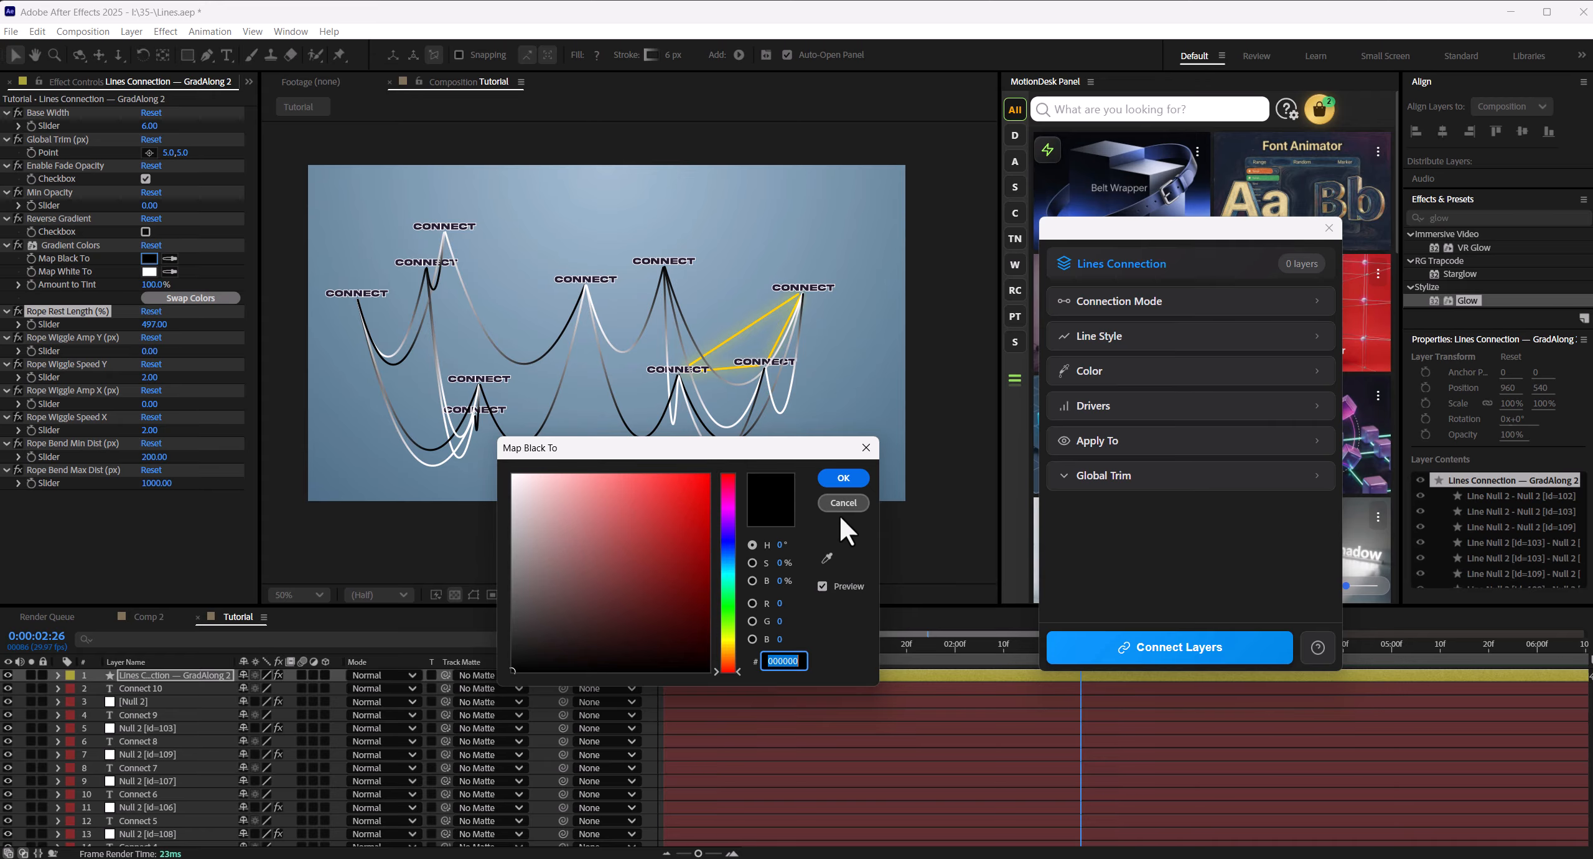
{"action": "left_click", "coordinate": [827, 558]}
{"action": "left_click", "coordinate": [886, 378]}
{"action": "left_click", "coordinate": [612, 577]}
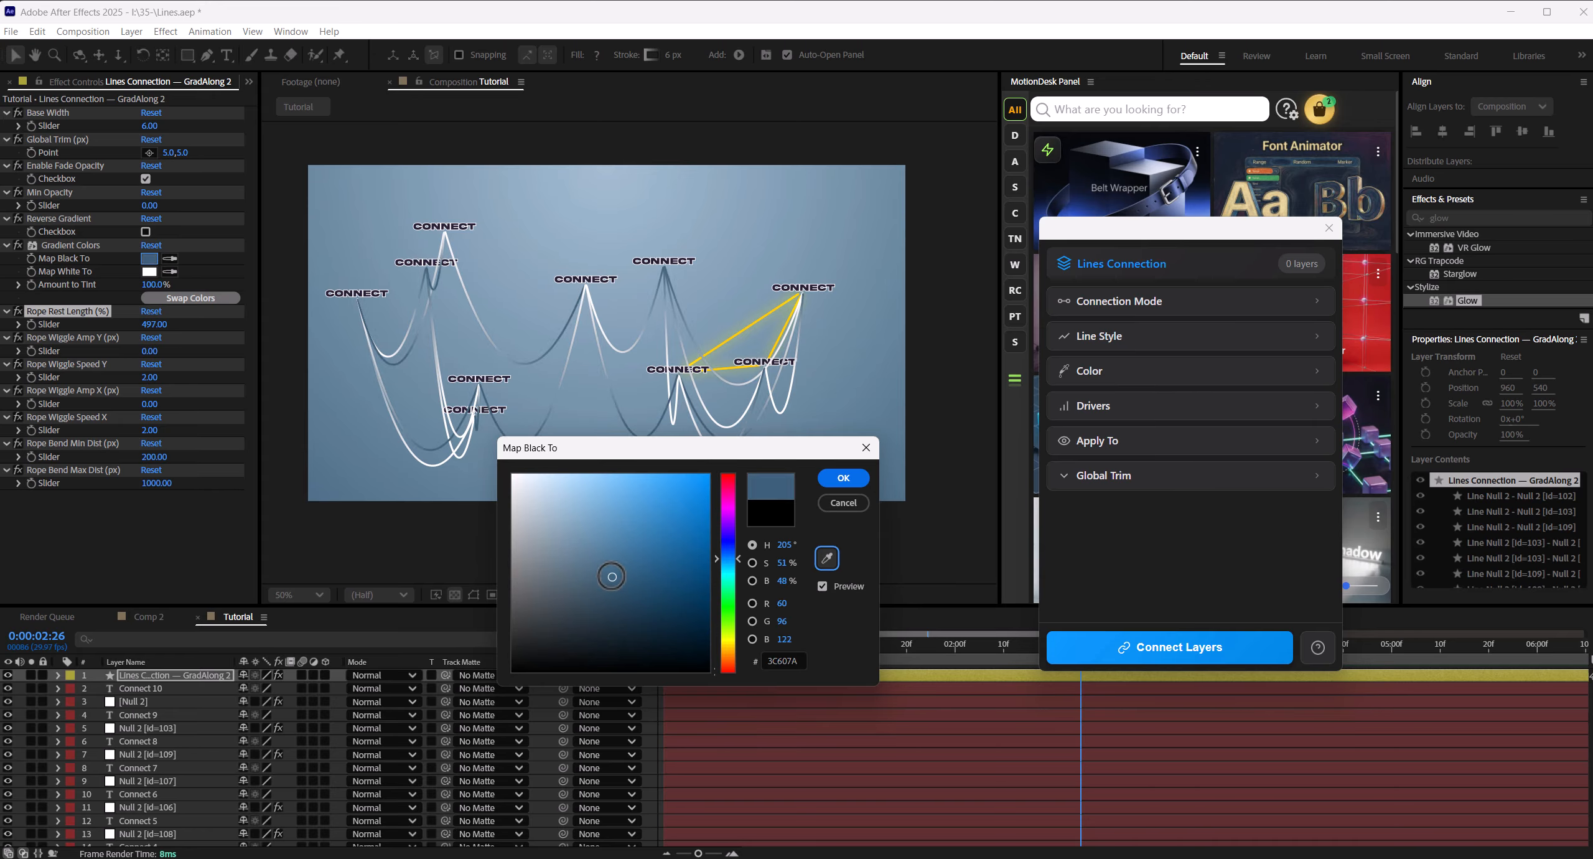
{"action": "left_click", "coordinate": [843, 477]}
- Sample the background for the Map White To gradient color, and darken it to 455E6F
{"action": "left_click", "coordinate": [576, 198]}
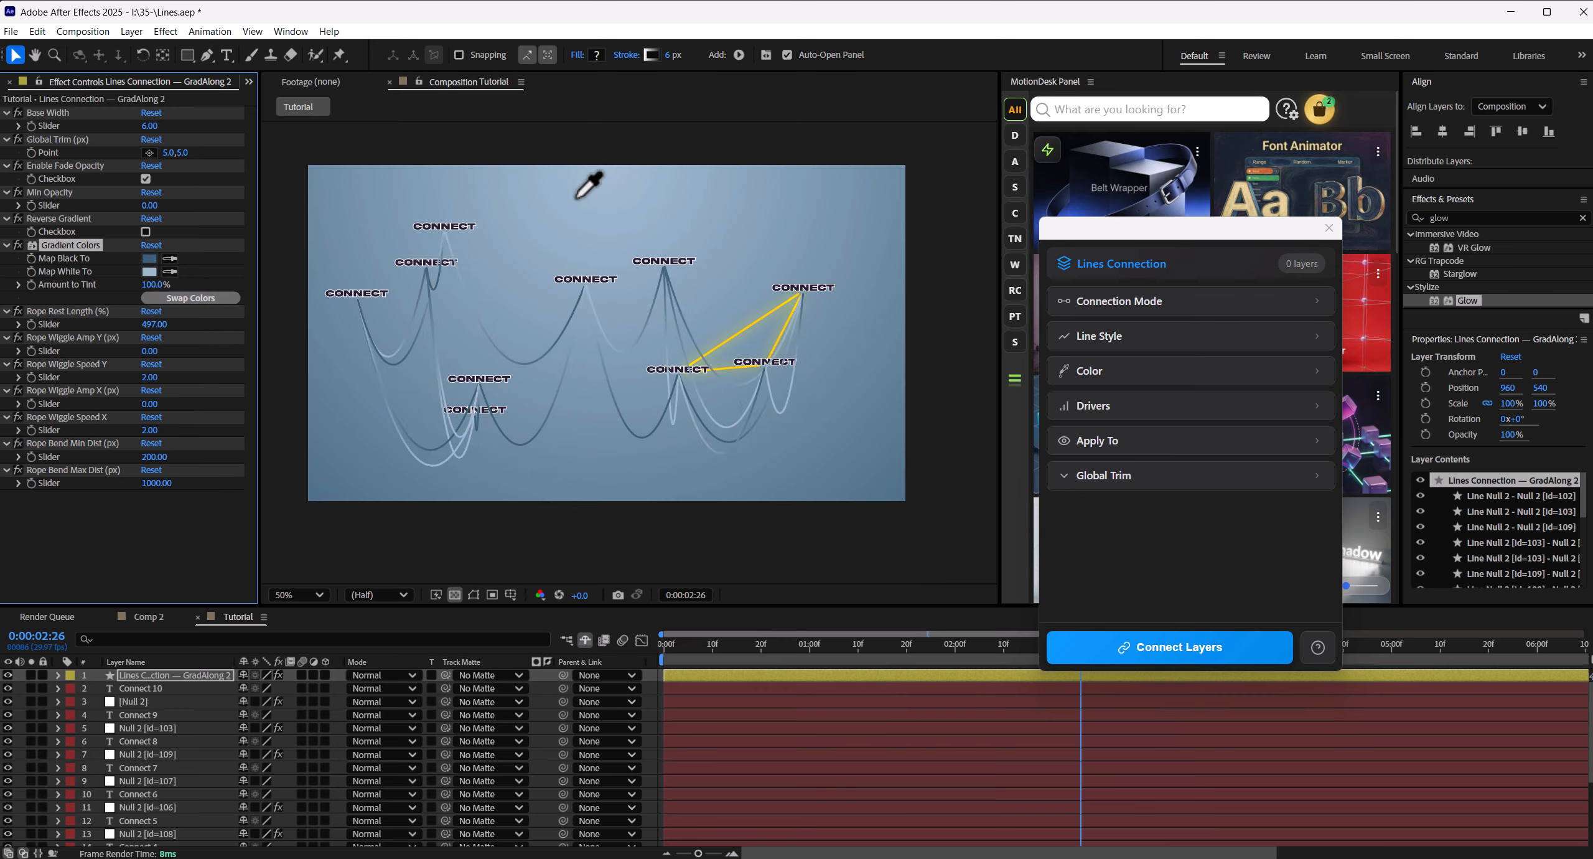
{"action": "left_click", "coordinate": [151, 271]}
{"action": "left_click", "coordinate": [695, 433]}
{"action": "left_click_drag", "start_coordinate": [695, 433], "coordinate": [698, 454]}
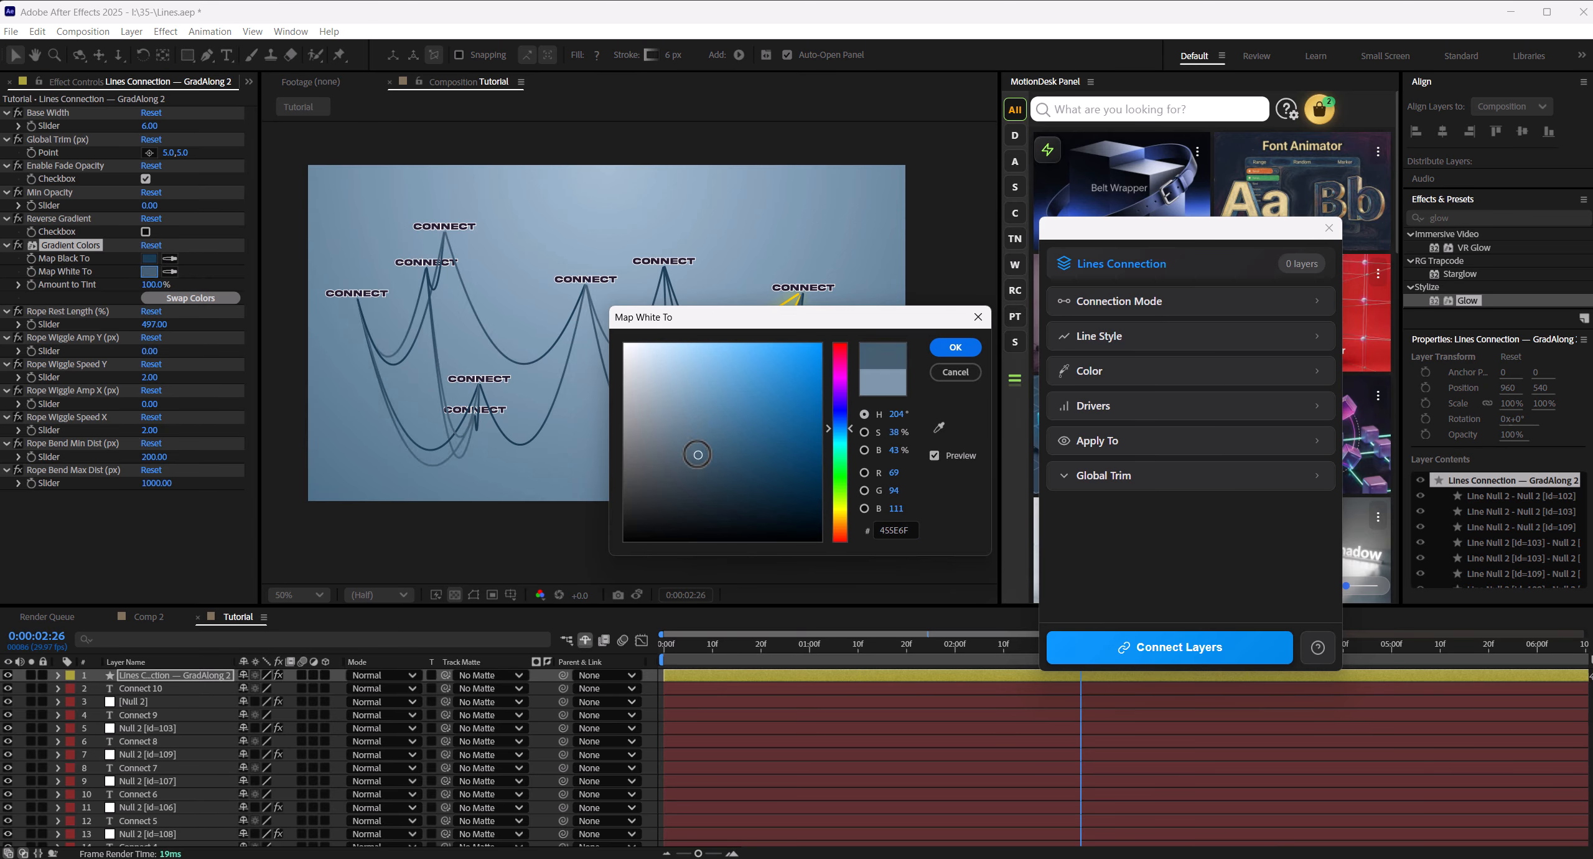
{"action": "left_click", "coordinate": [971, 346]}
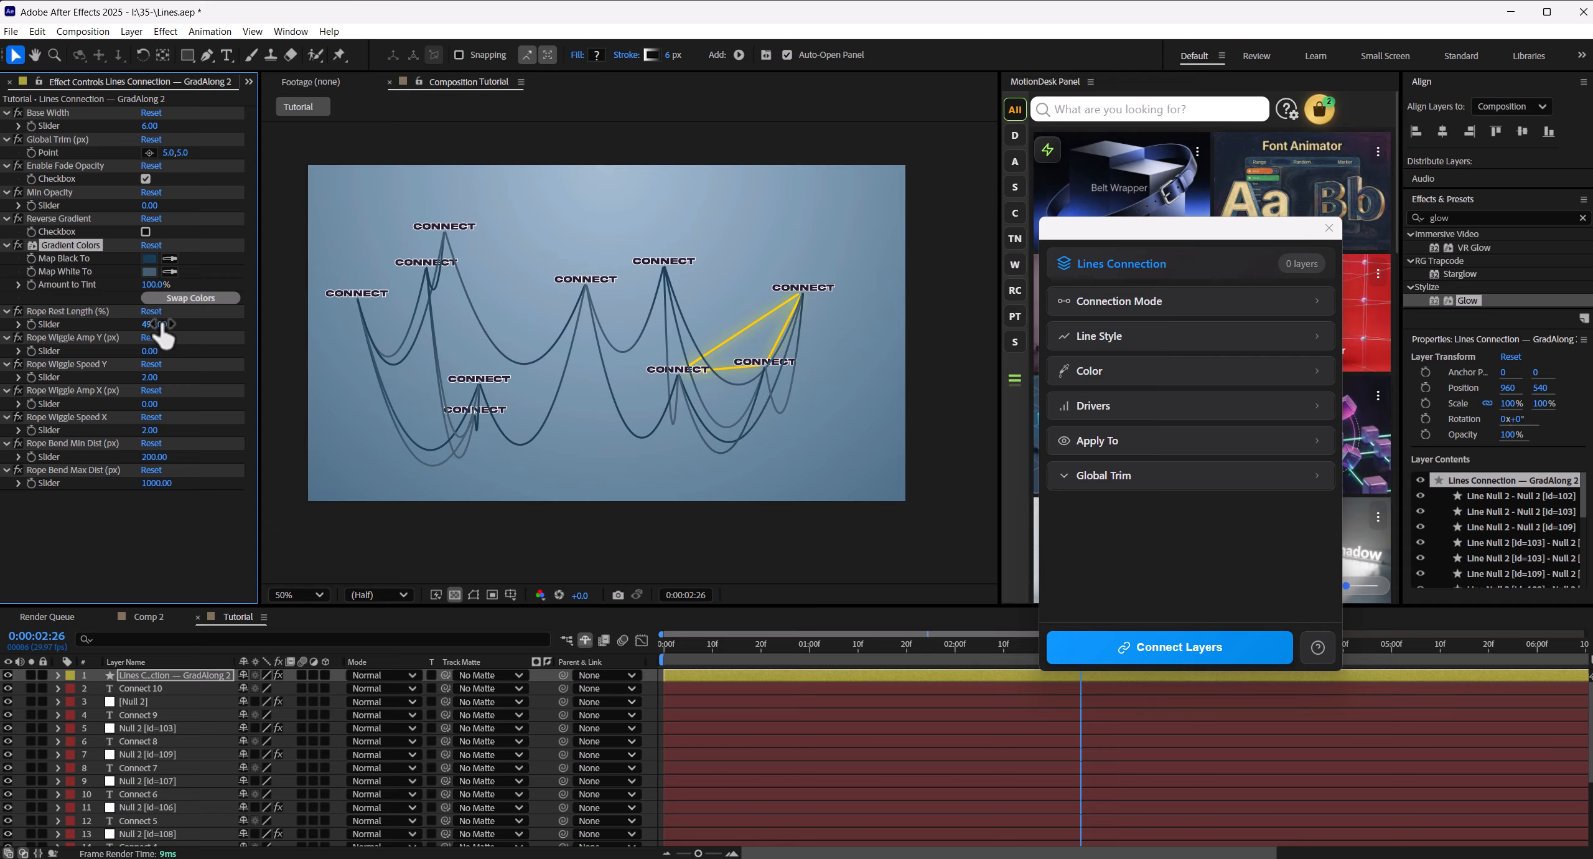
- Set Rope Rest Length to 547 and Rope Wiggle Amp X to 93 on the lines layer
{"action": "left_click_drag", "start_coordinate": [163, 336], "coordinate": [160, 520]}
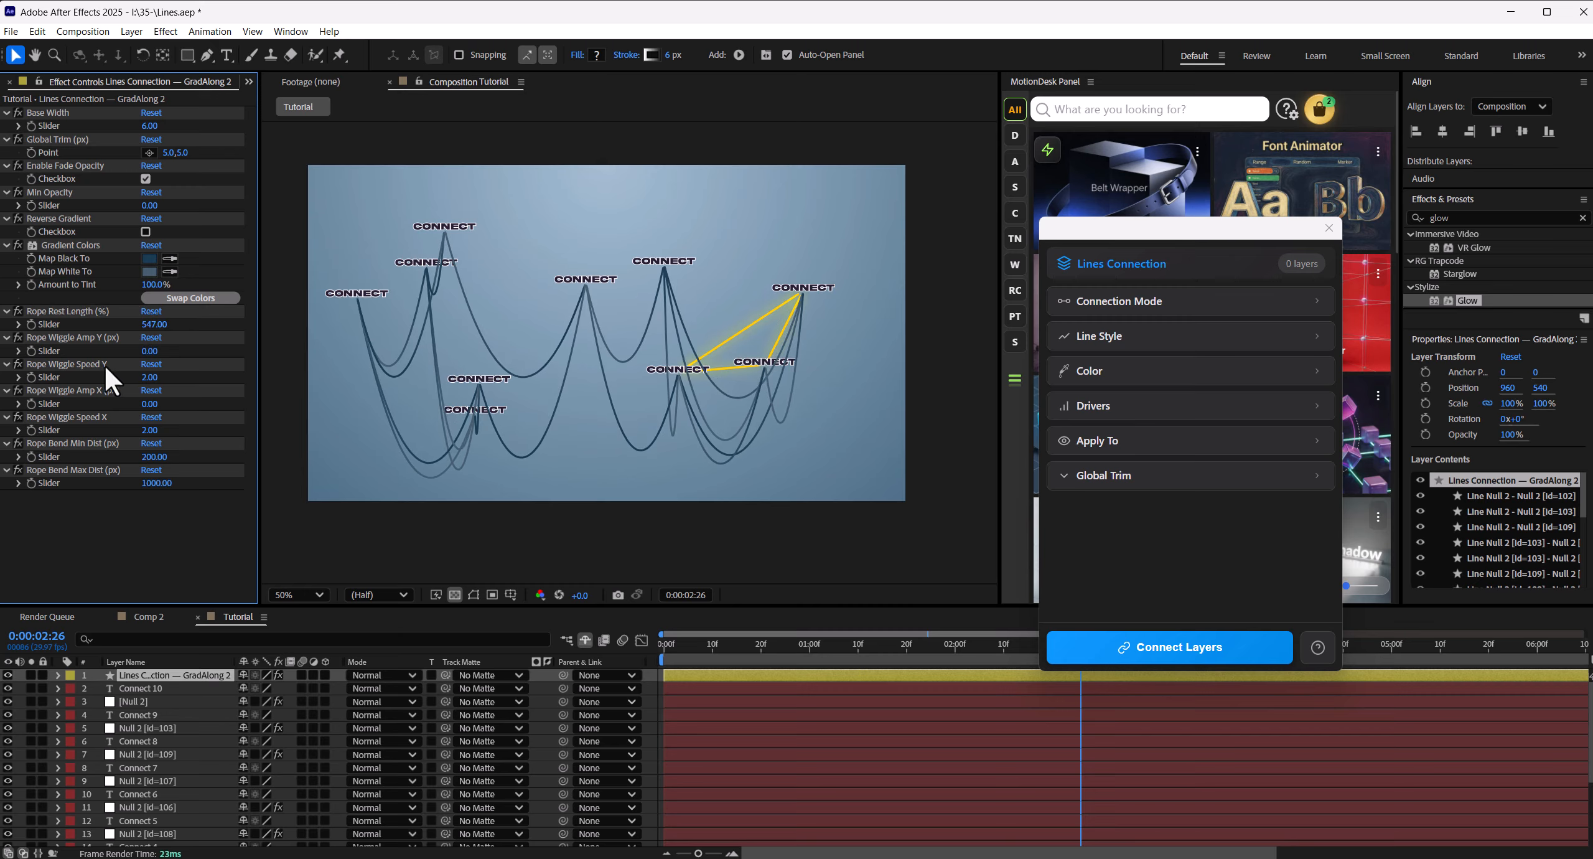
{"action": "left_click", "coordinate": [102, 390]}
{"action": "left_click_drag", "start_coordinate": [150, 405], "coordinate": [229, 417]}
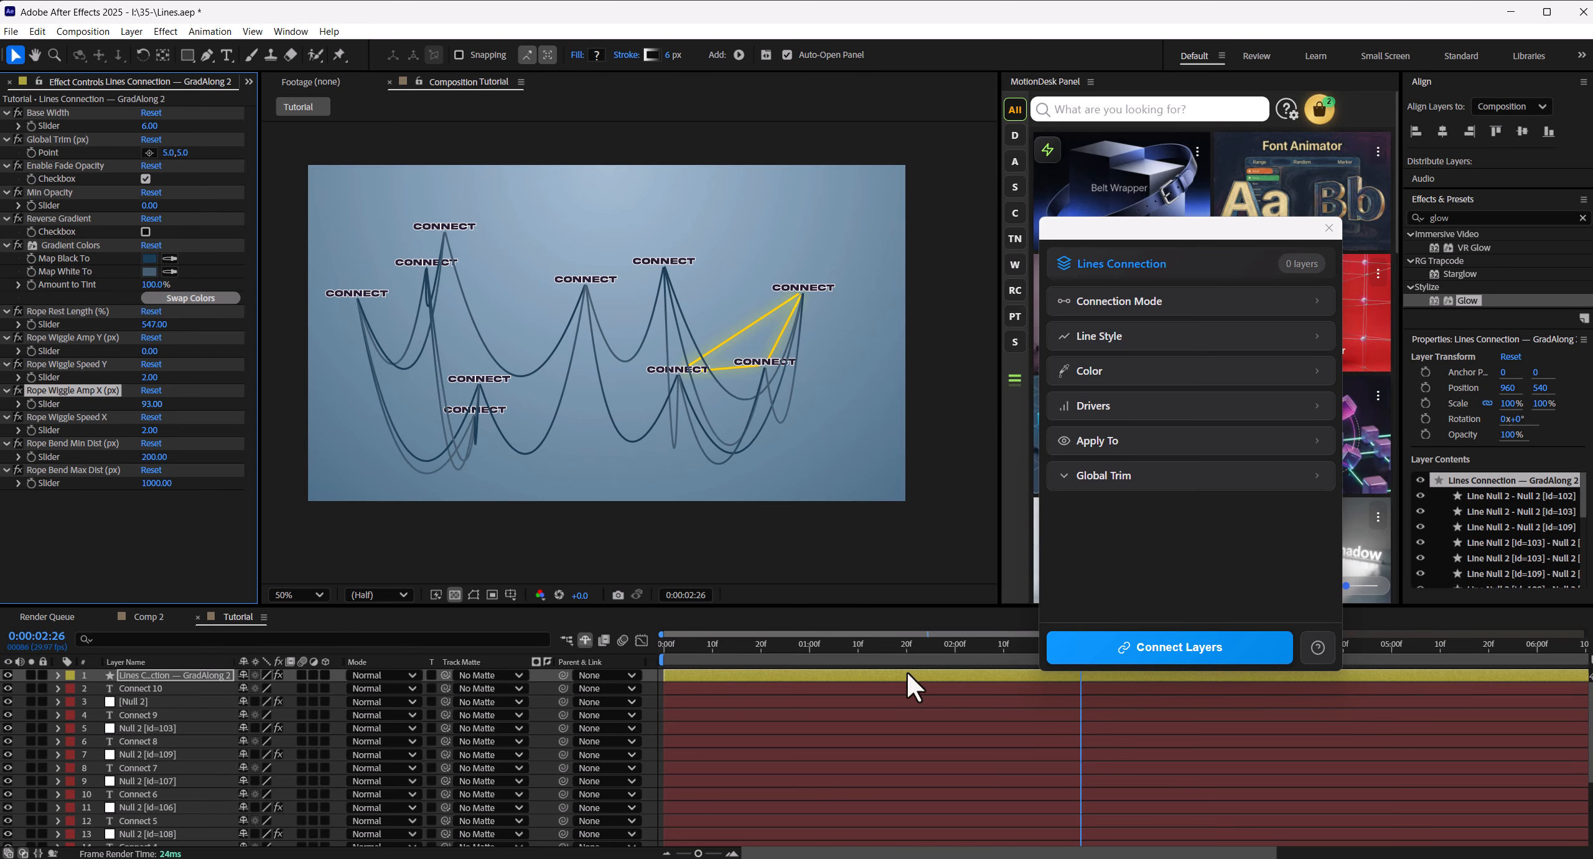
- Close the Lines Connection window and preview the rope animation from 0:00:01:00
{"action": "left_click", "coordinate": [807, 648]}
{"action": "mouse_move", "coordinate": [809, 650]}
{"action": "left_mouse_down"}
{"action": "mouse_move", "coordinate": [1239, 651]}
{"action": "mouse_move", "coordinate": [753, 676]}
{"action": "mouse_move", "coordinate": [808, 676]}
{"action": "left_mouse_up"}
{"action": "left_click", "coordinate": [1329, 227]}
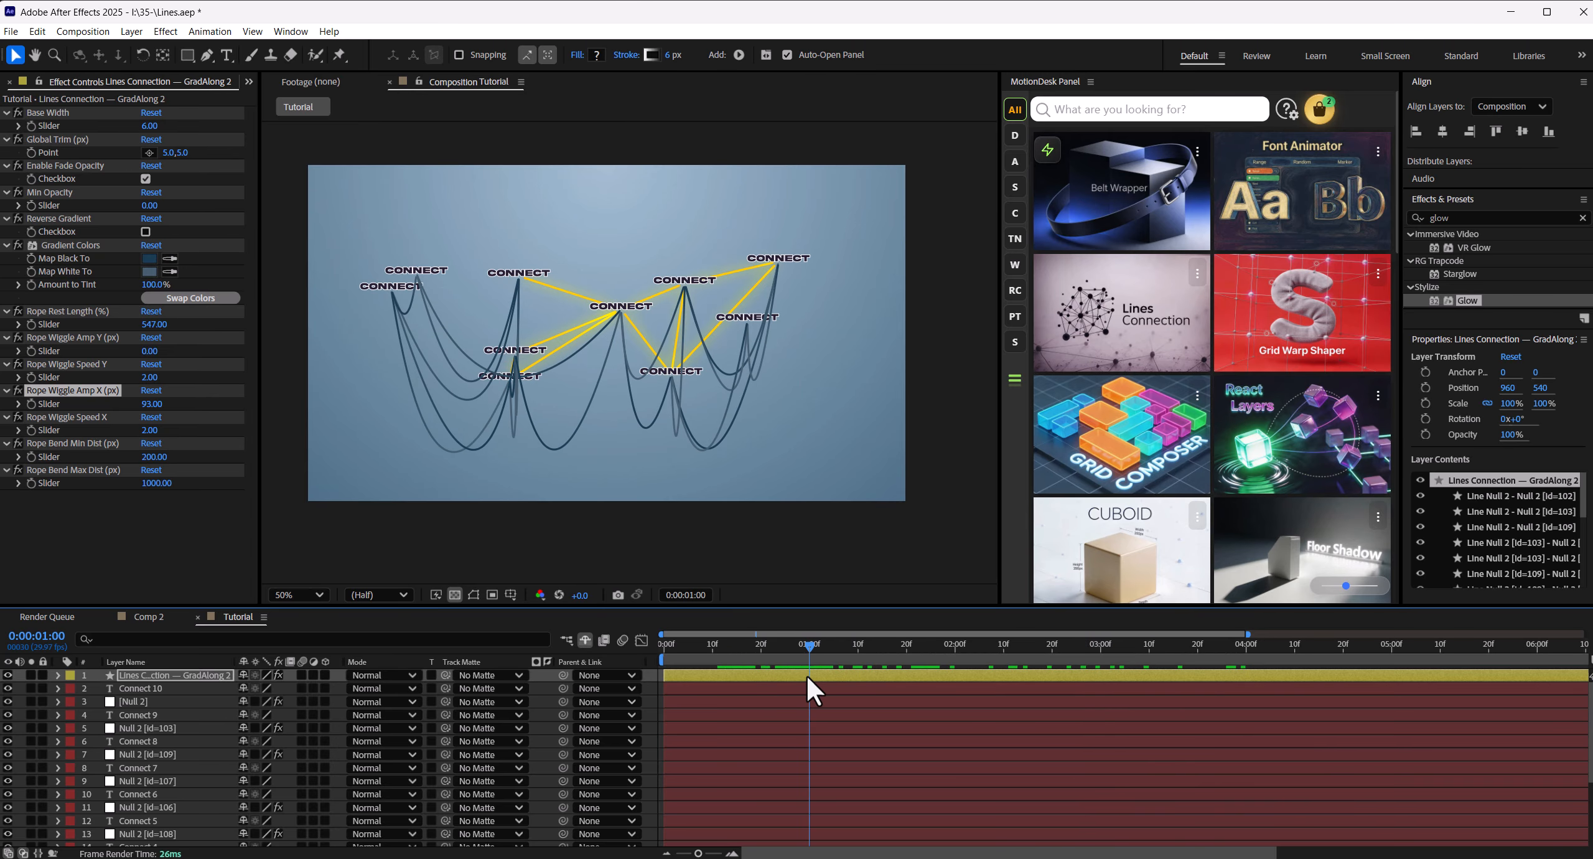
{"action": "key", "text": "space"}
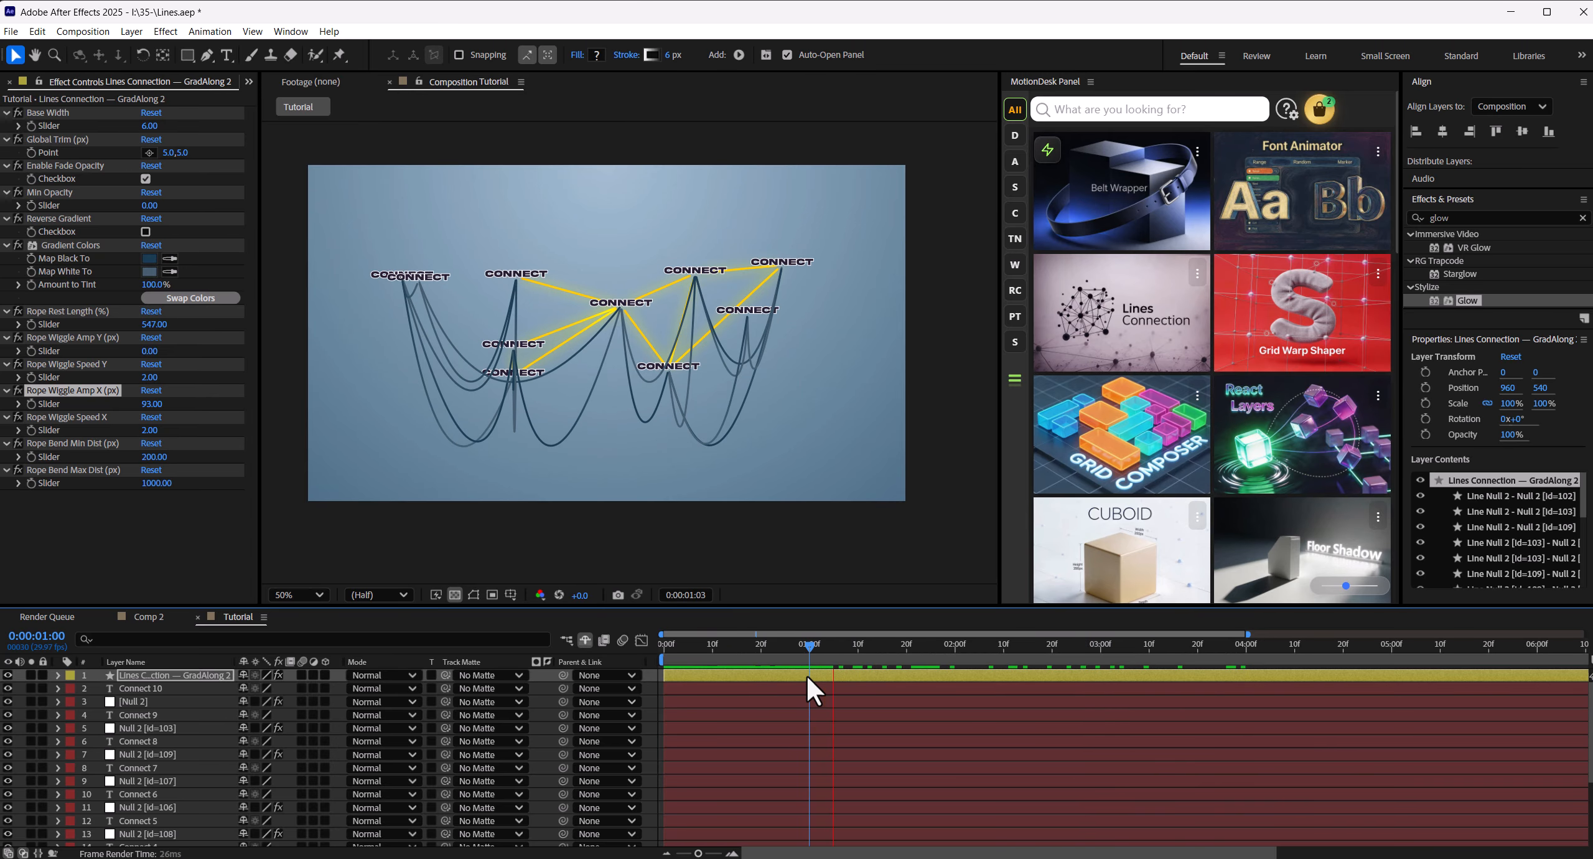